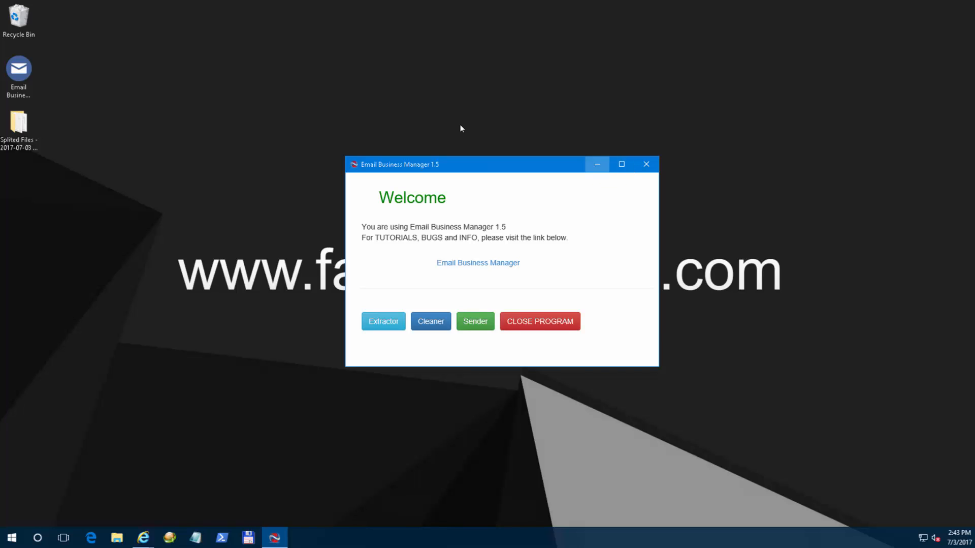
From the Sender section, go to the Create New Project form with Create New Project selected.
click(587, 168)
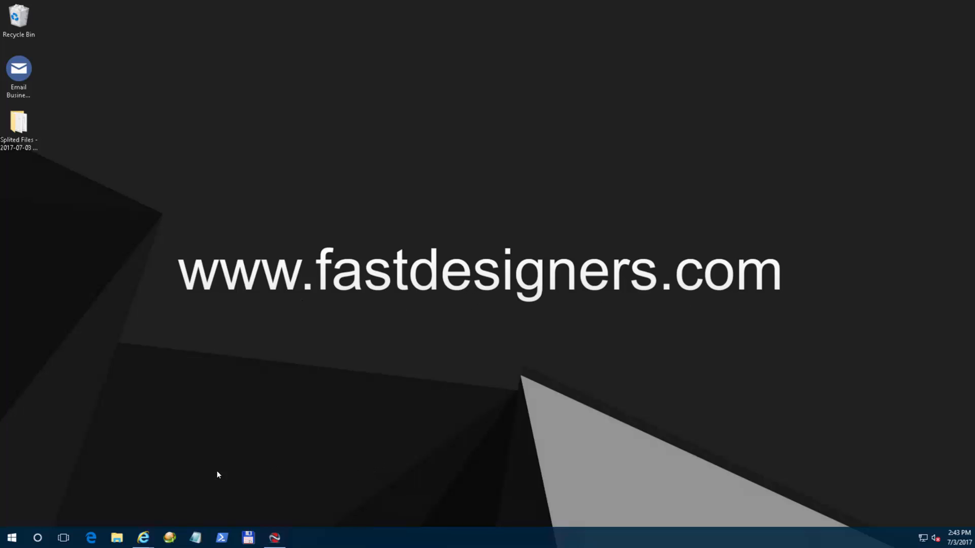
click(275, 531)
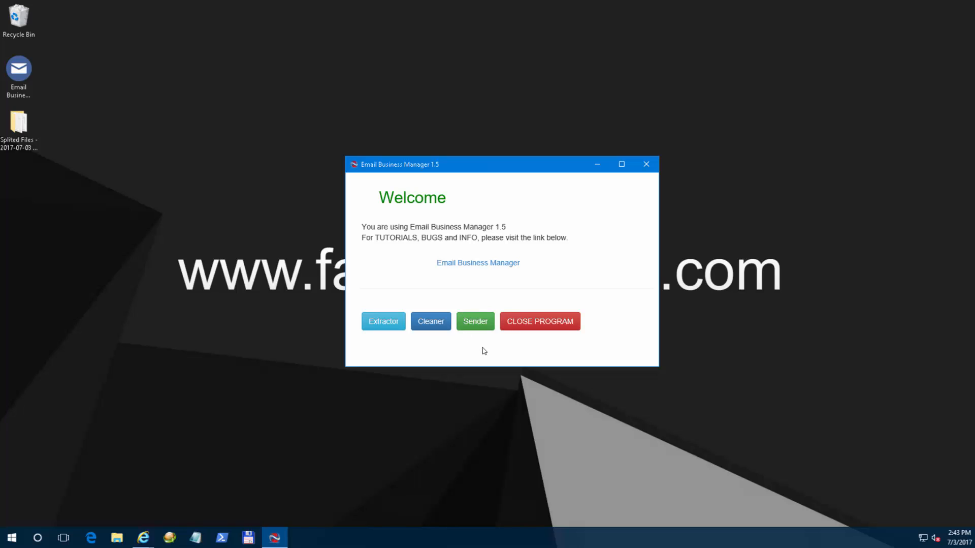
click(478, 329)
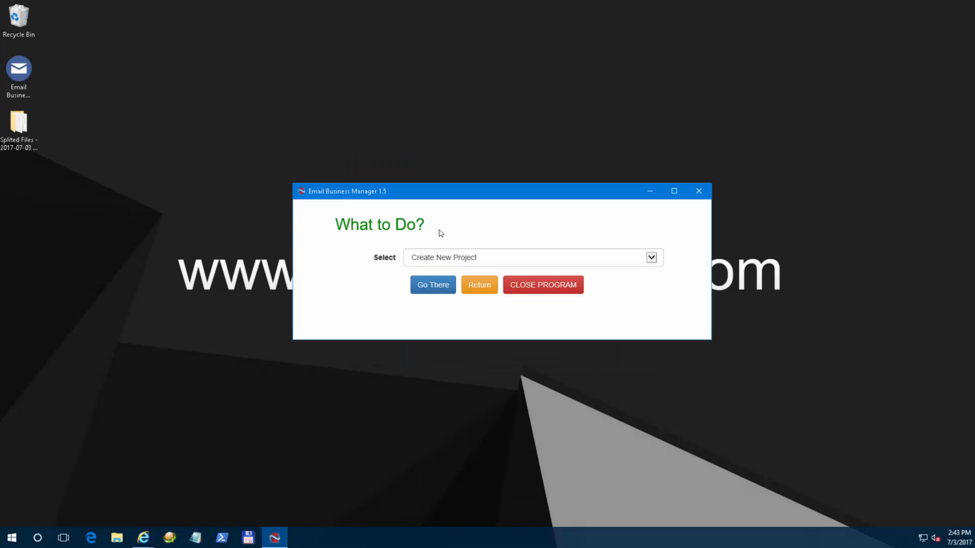
click(494, 258)
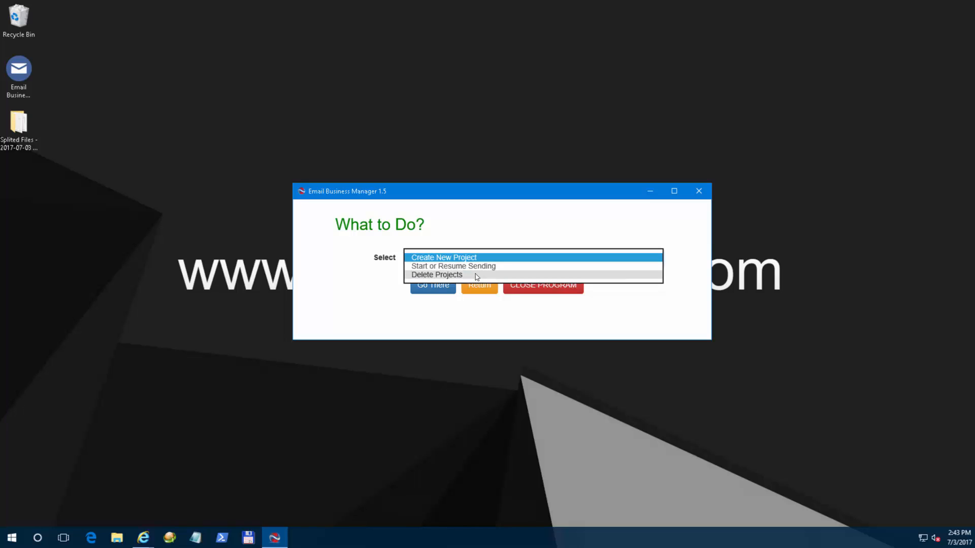
click(474, 217)
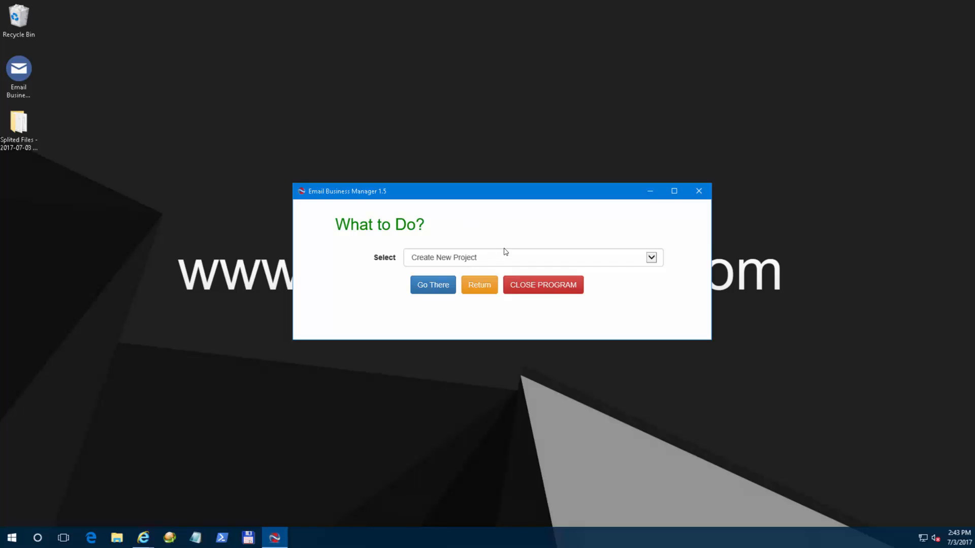
click(438, 291)
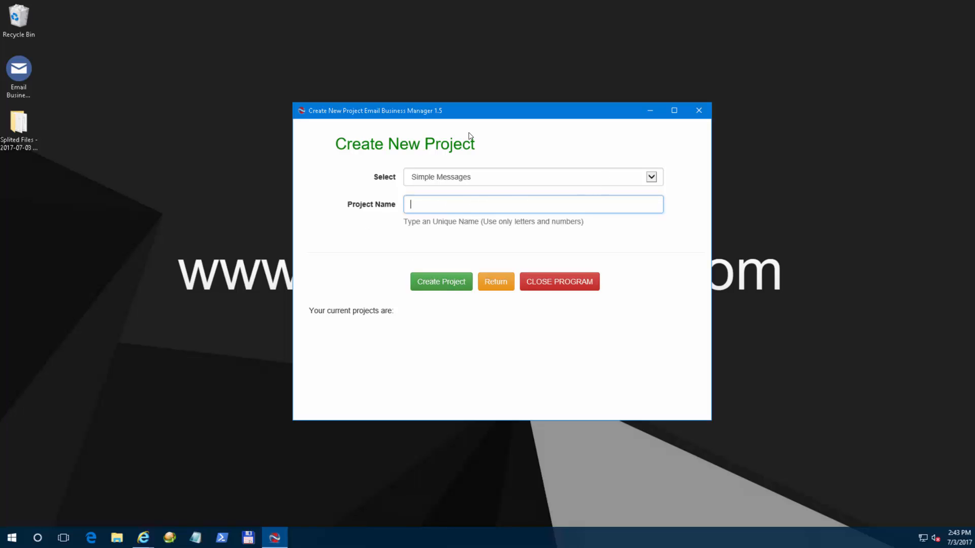
Set the project type to Simple Messages.
click(538, 175)
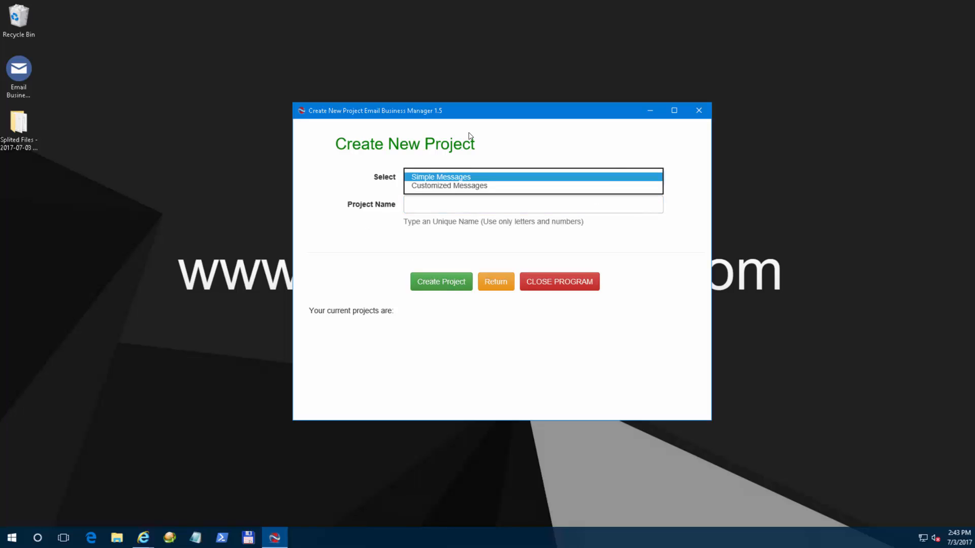
click(498, 188)
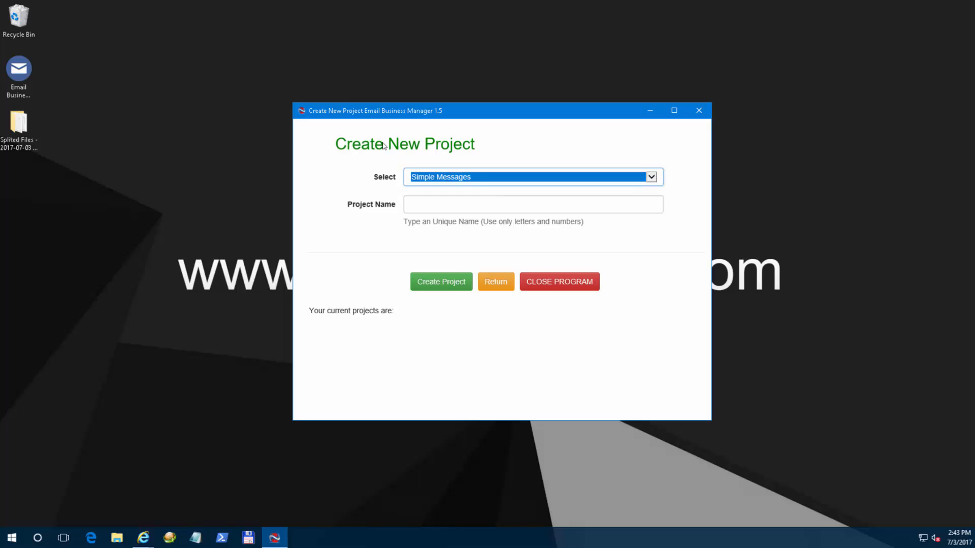
click(502, 178)
click(490, 166)
click(485, 181)
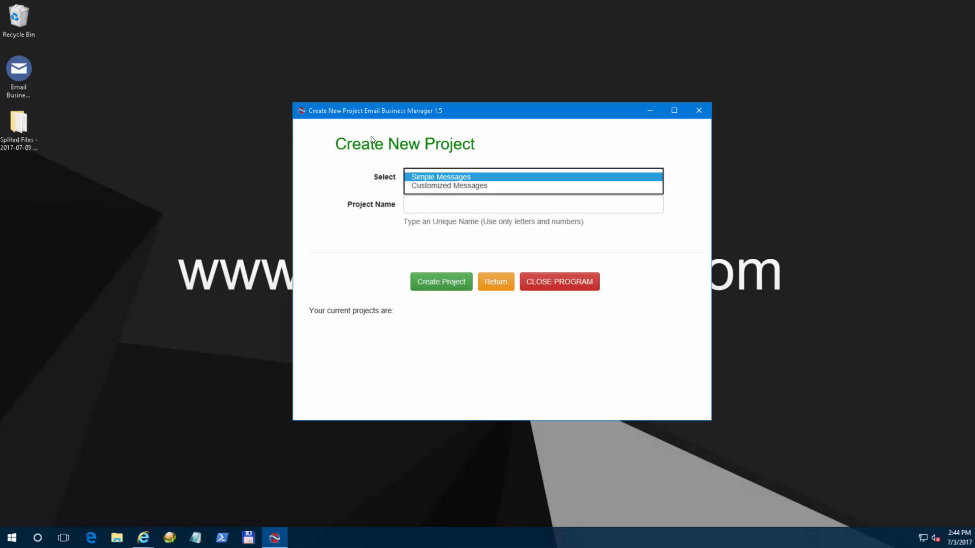
click(482, 185)
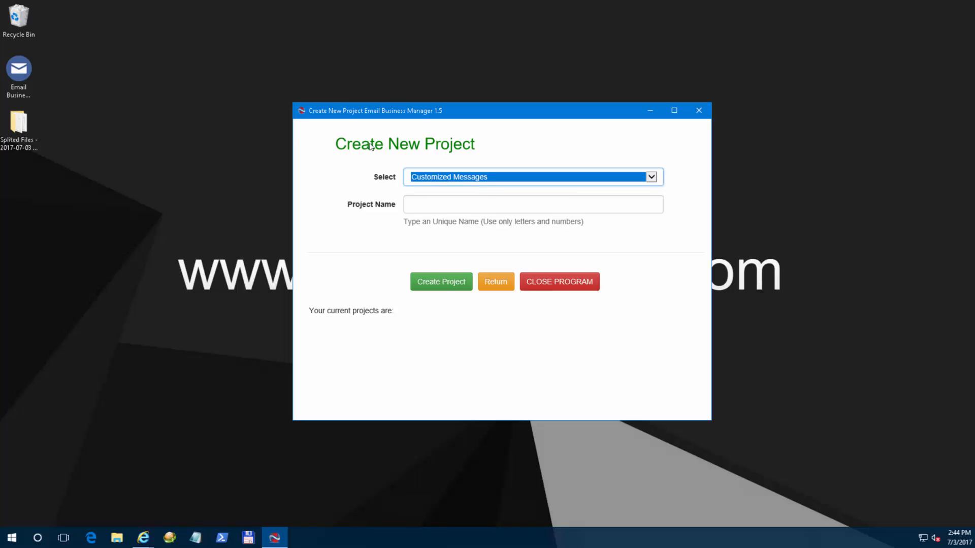
click(480, 179)
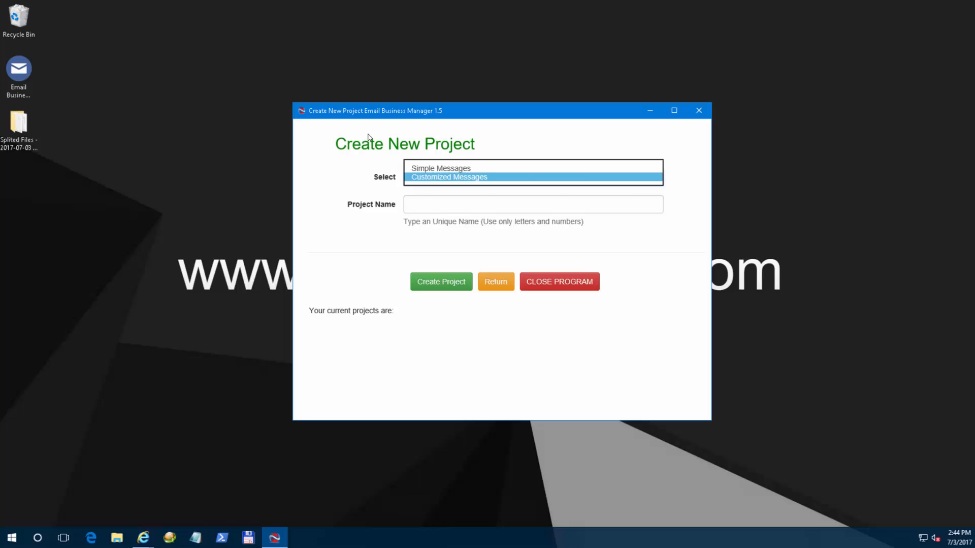
click(474, 168)
Name the project 'simple_test' and create it.
click(454, 204)
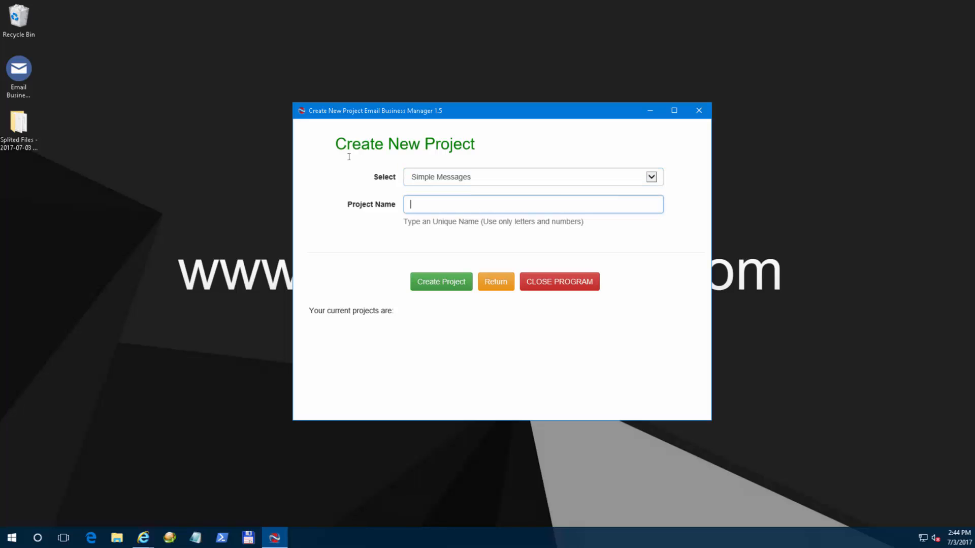
text(simple_test1)
key(BackSpace)
click(441, 282)
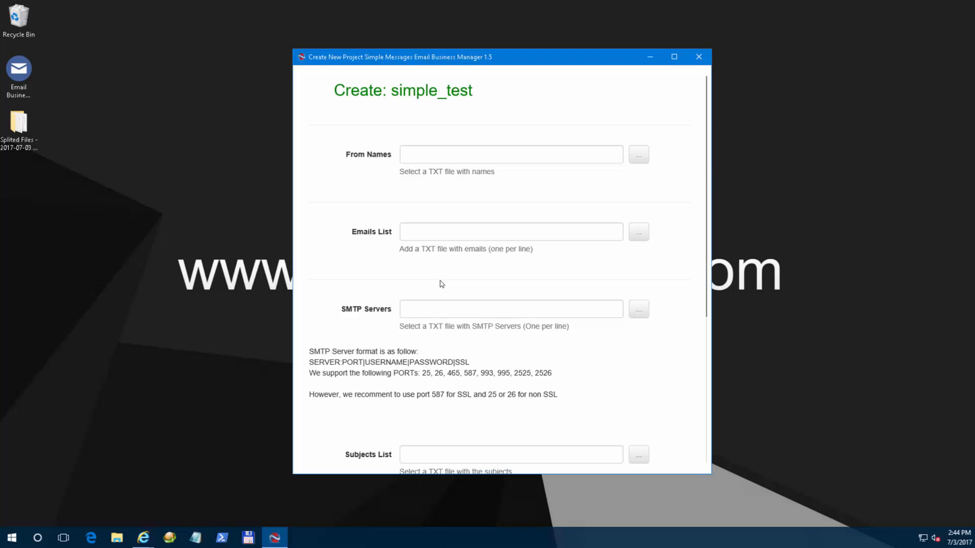
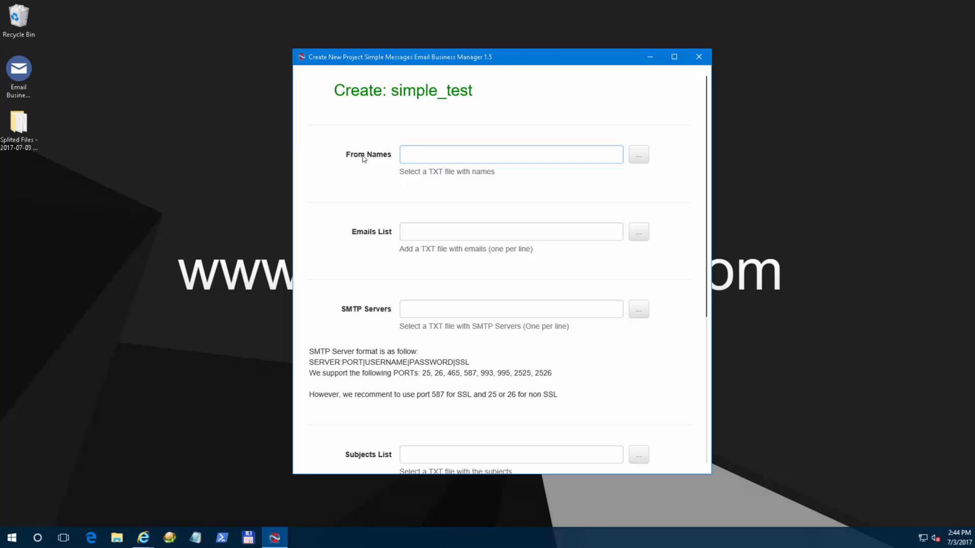
Put focus in the From Names field of the simple_test project form.
mouse_move(348, 157)
mouse_down()
mouse_move(390, 156)
mouse_move(350, 156)
mouse_up()
click(390, 157)
click(376, 157)
click(331, 139)
Create a new desktop text document named 'names' and open it in Notepad.
right_click(133, 112)
mouse_move(213, 199)
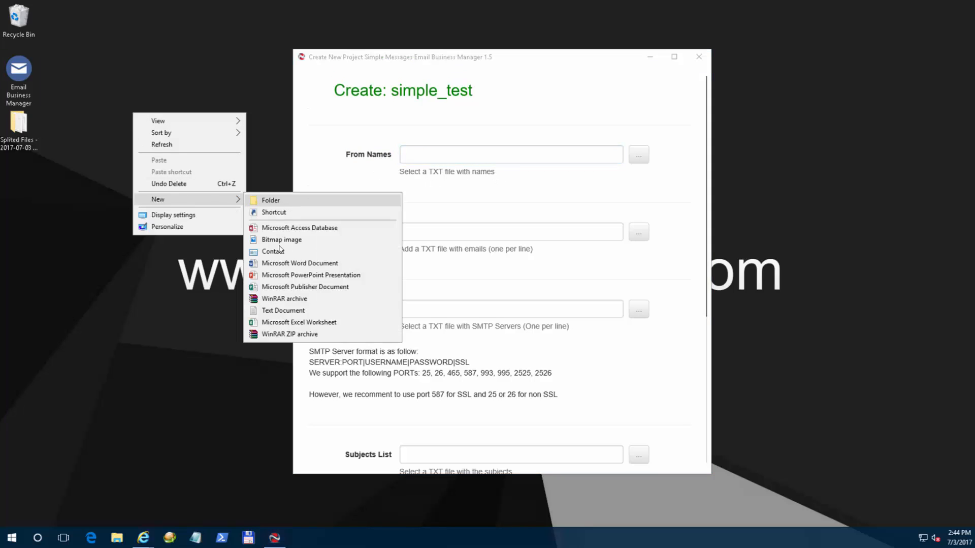
click(279, 308)
text(na)
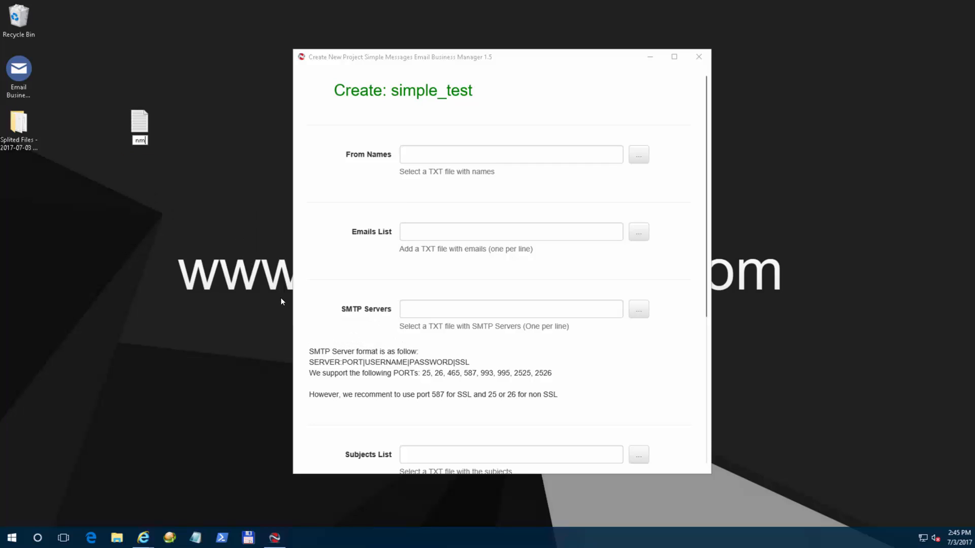
text(mes)
key(Return)
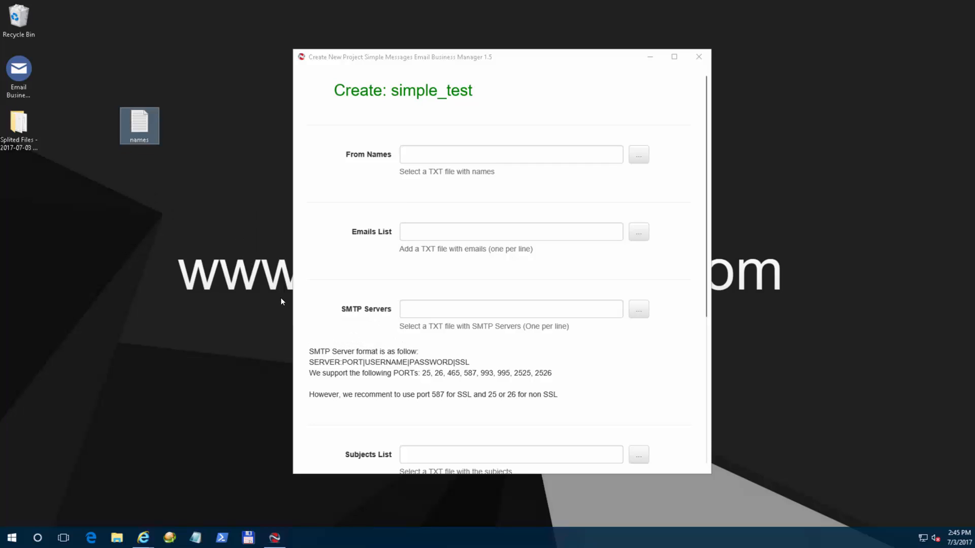
key(Return)
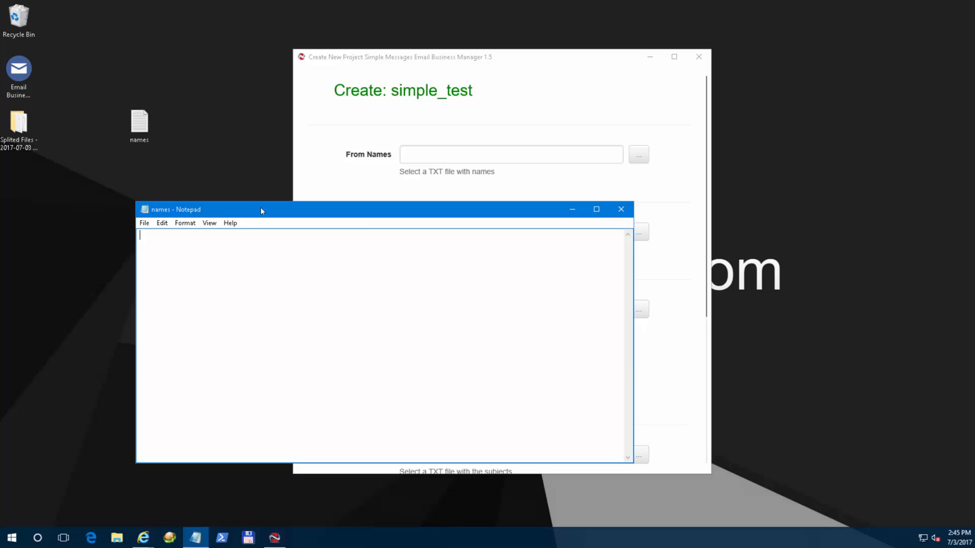
Type four sender names into the names file, one per line.
text(John John)
key(Return)
key(Return)
key(Return)
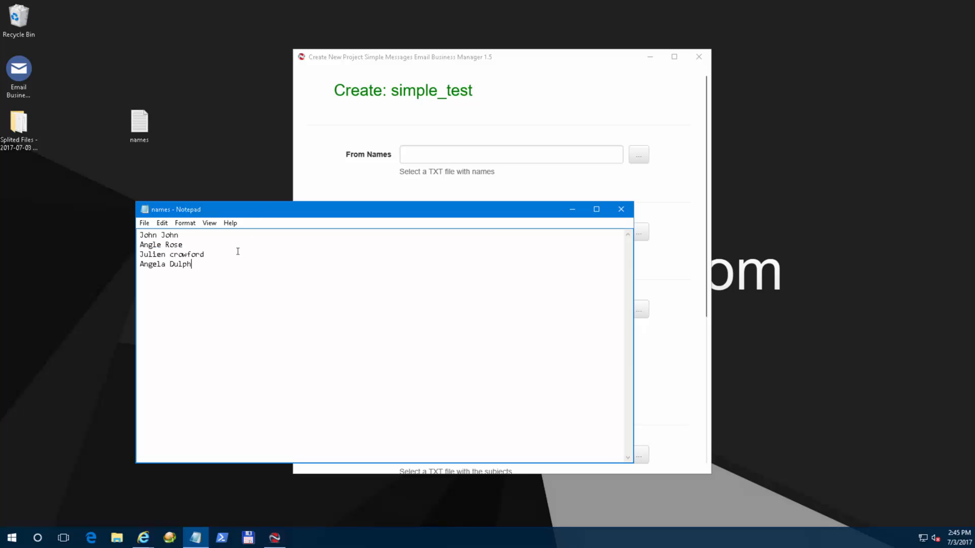
Close Notepad and load the desktop names.txt file as the From Names list.
click(621, 209)
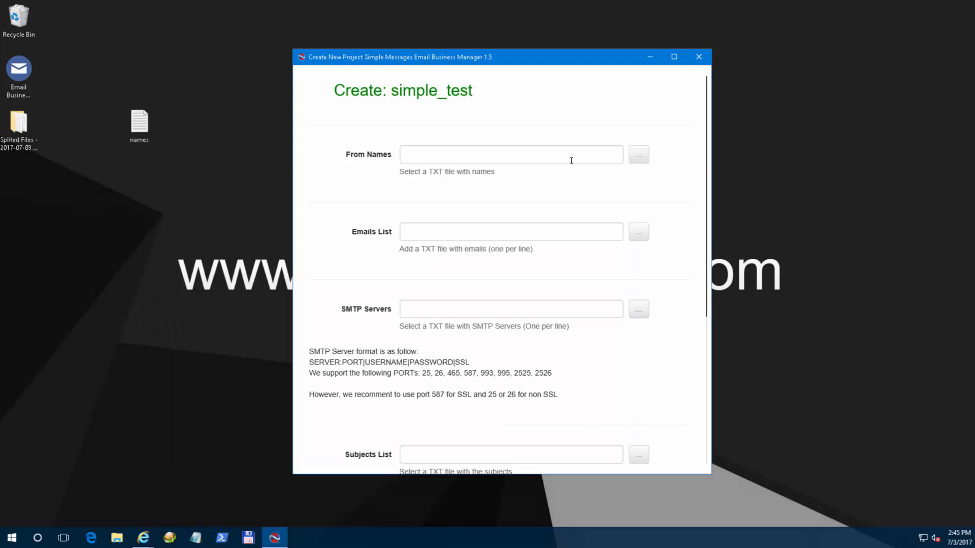
click(639, 154)
double_click(429, 163)
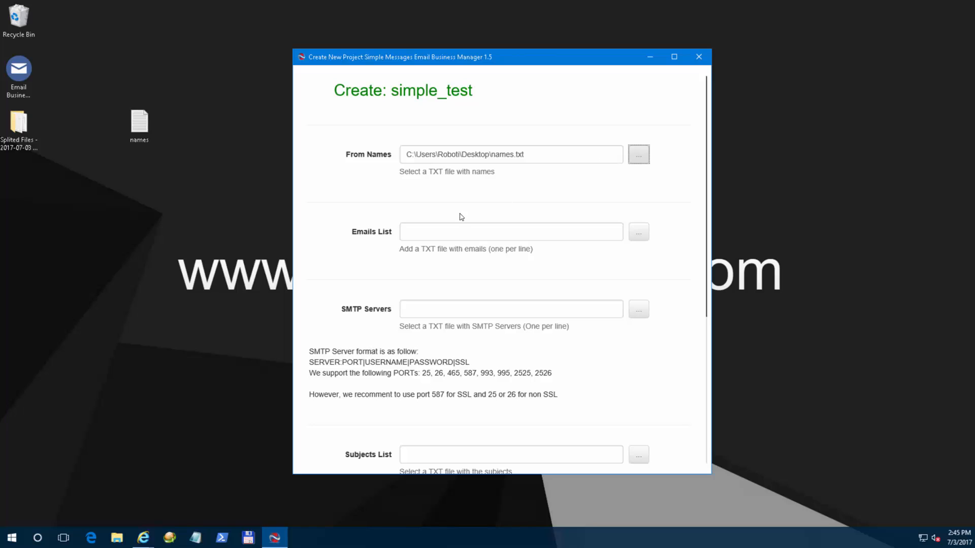
Clear the hint text from the Emails List field, then return to the desktop.
click(425, 232)
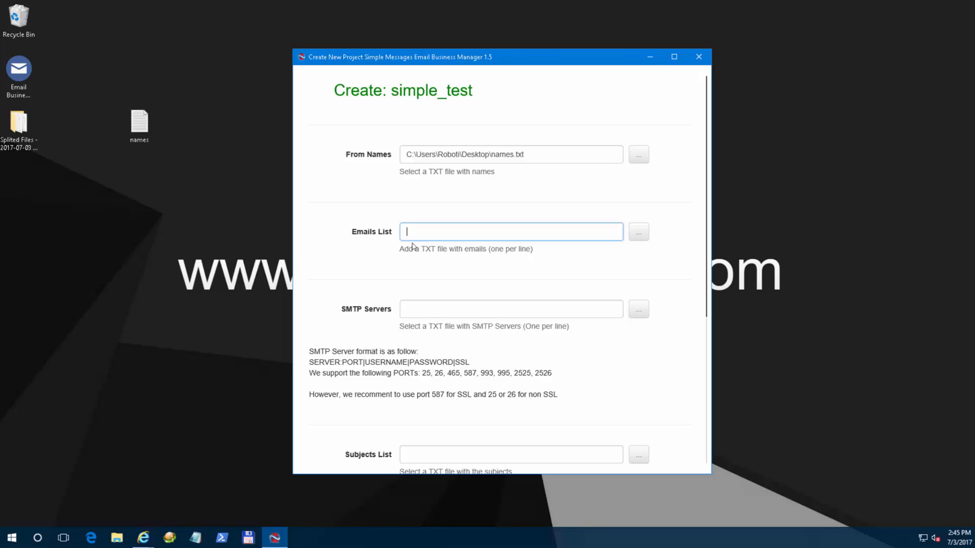
mouse_move(395, 250)
mouse_down()
mouse_move(545, 254)
mouse_move(389, 252)
mouse_up()
click(545, 254)
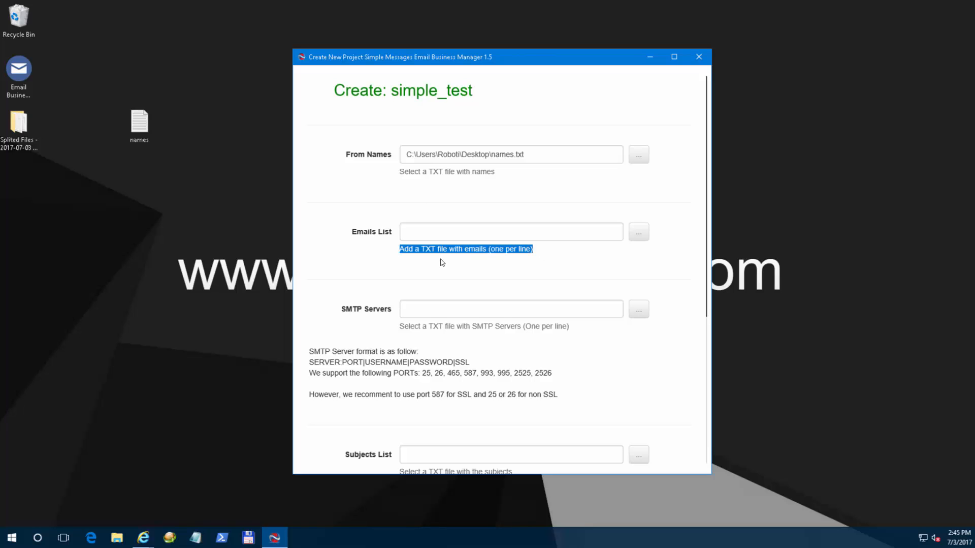
click(424, 248)
click(121, 182)
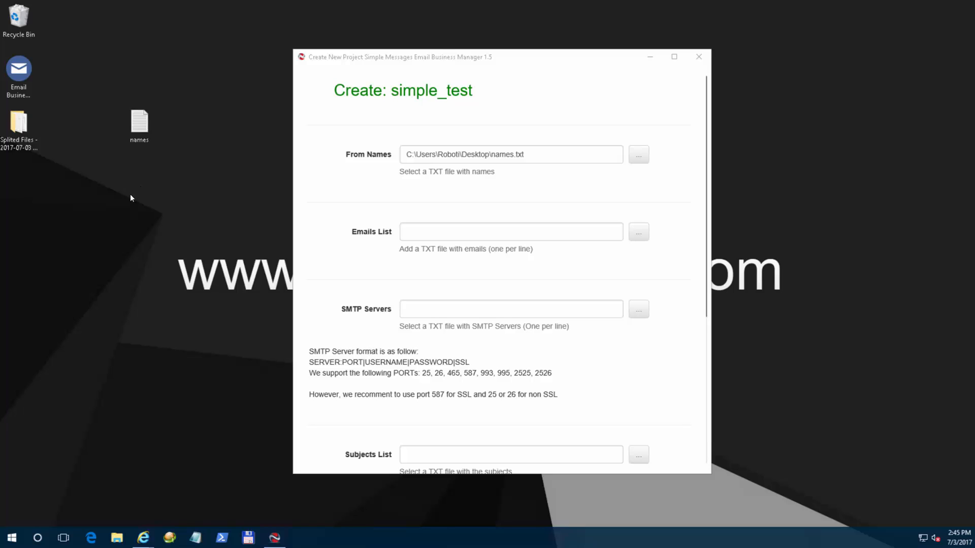
Create a second new text document on the desktop and start renaming it.
right_click(101, 192)
mouse_move(165, 277)
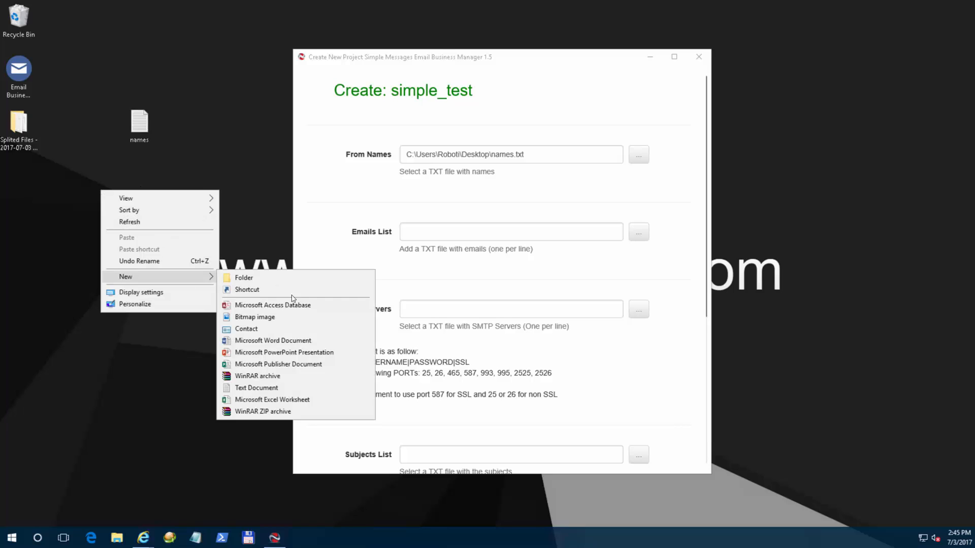
click(289, 388)
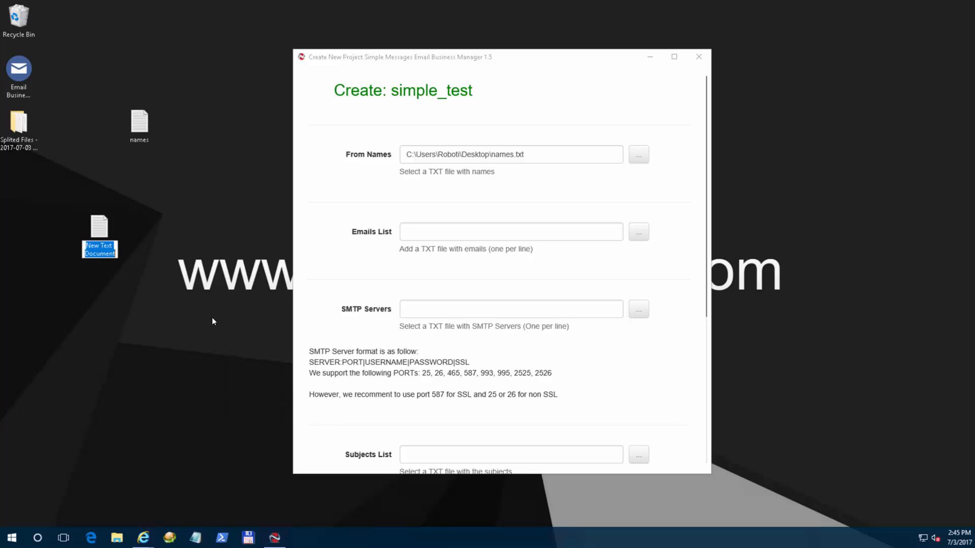
key(Return)
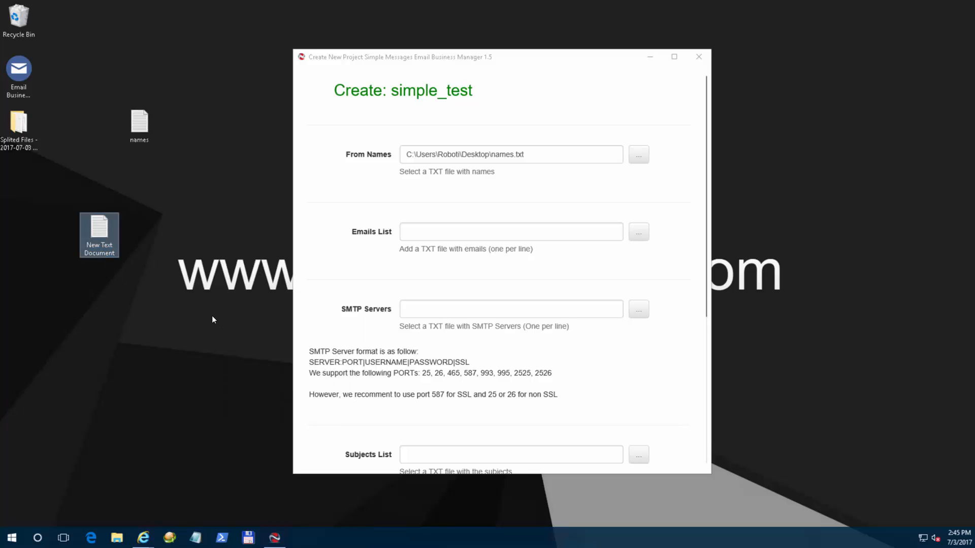
right_click(106, 242)
click(175, 452)
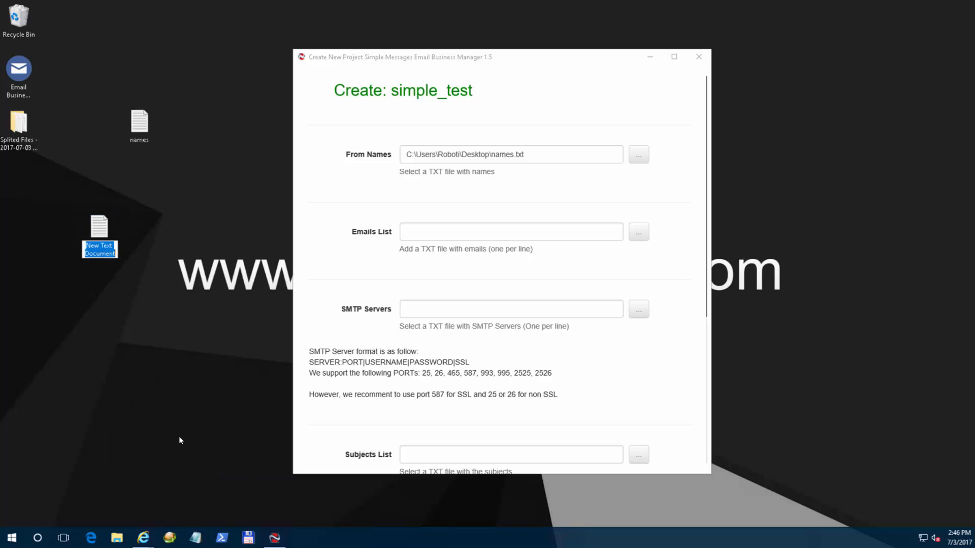
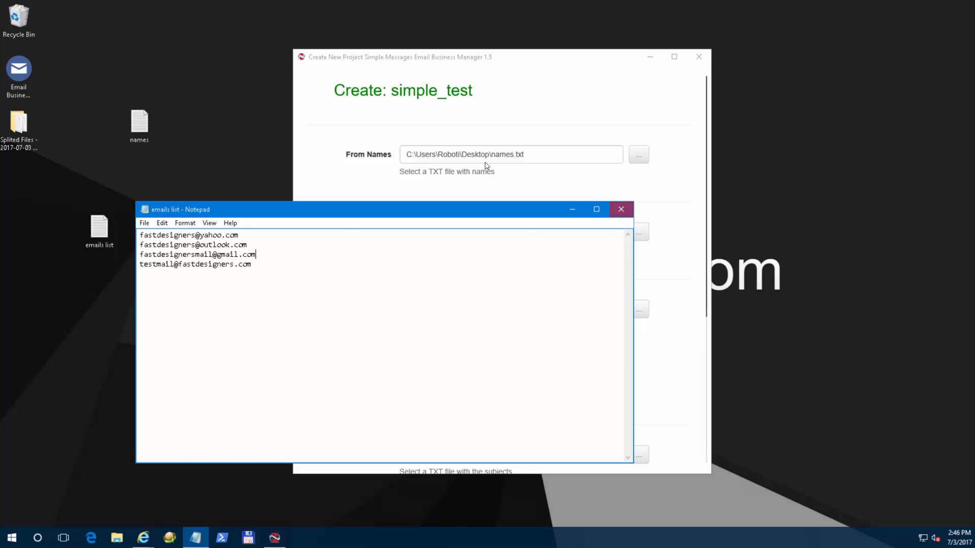
Close the saved emails list text file in Notepad.
click(621, 208)
Load the desktop emails list.txt file as the Emails List.
click(639, 232)
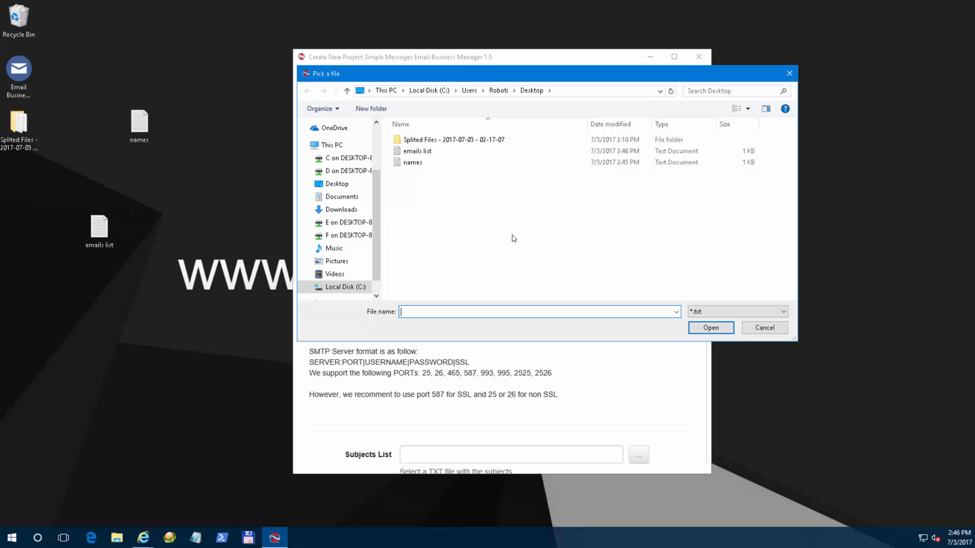
double_click(431, 151)
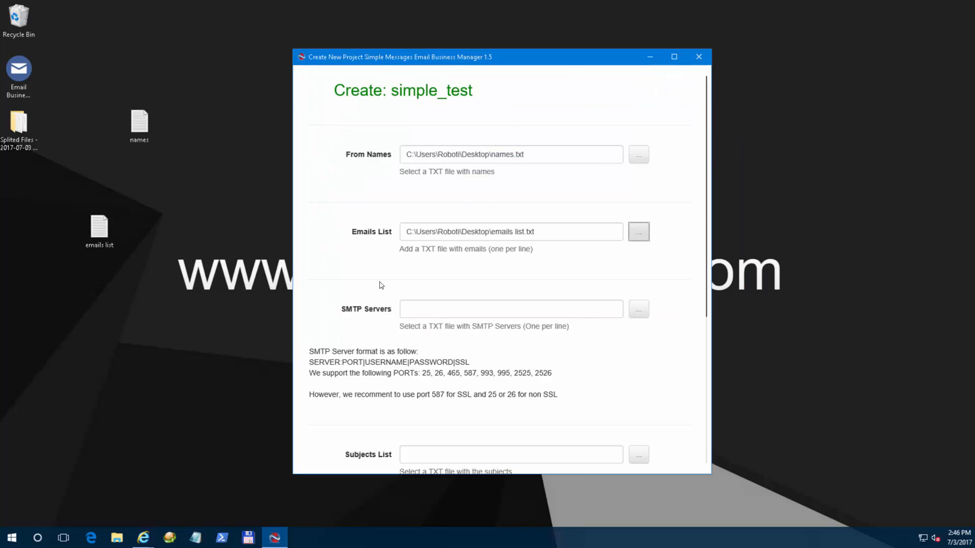
click(429, 311)
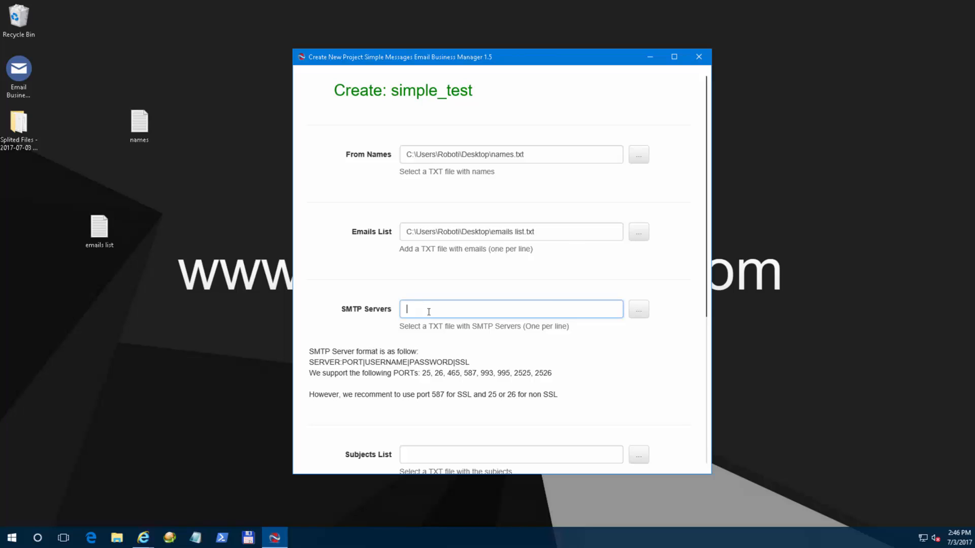
scroll(429, 312, down, 2)
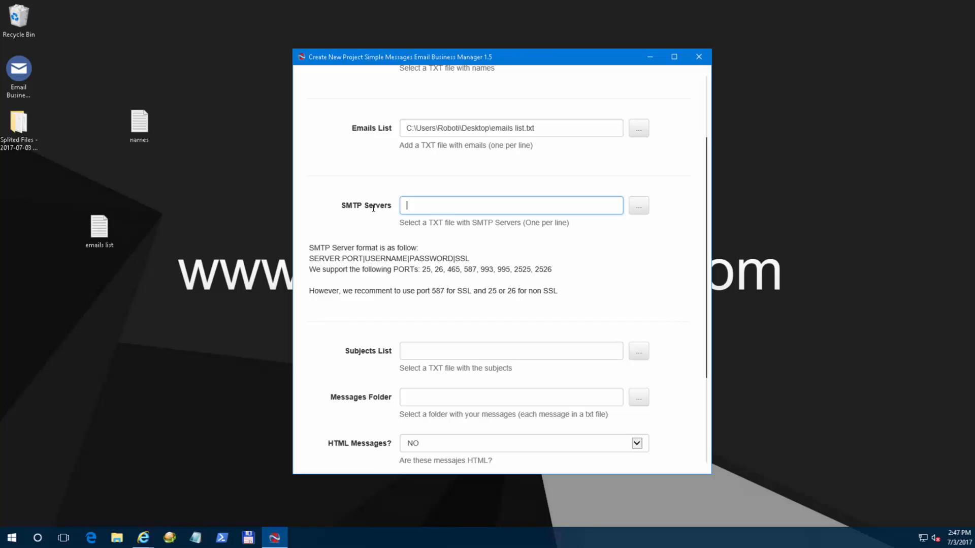
double_click(485, 269)
double_click(473, 269)
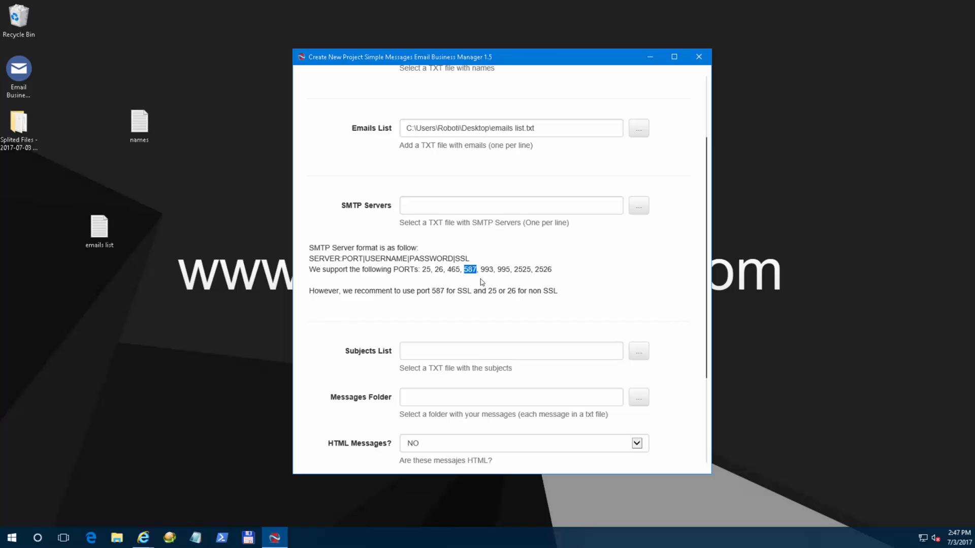
click(481, 282)
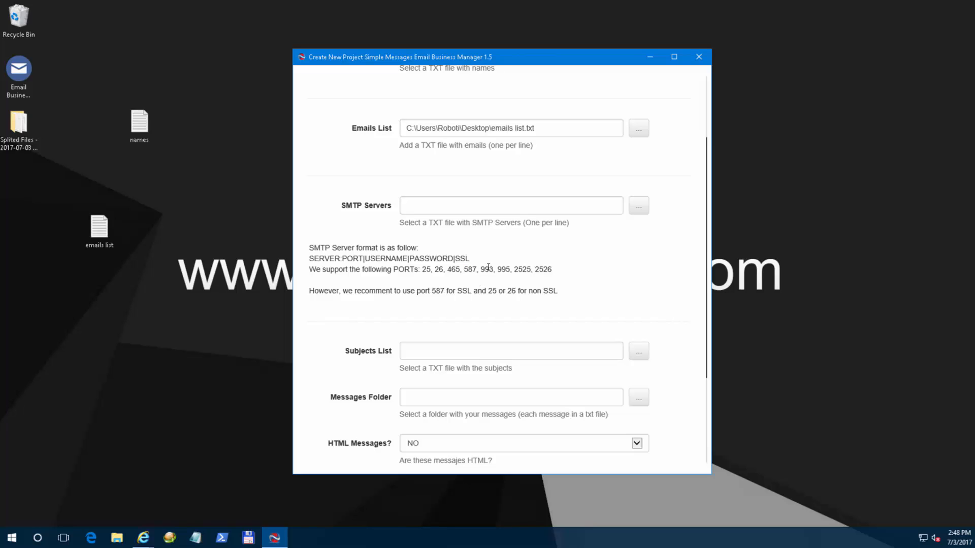
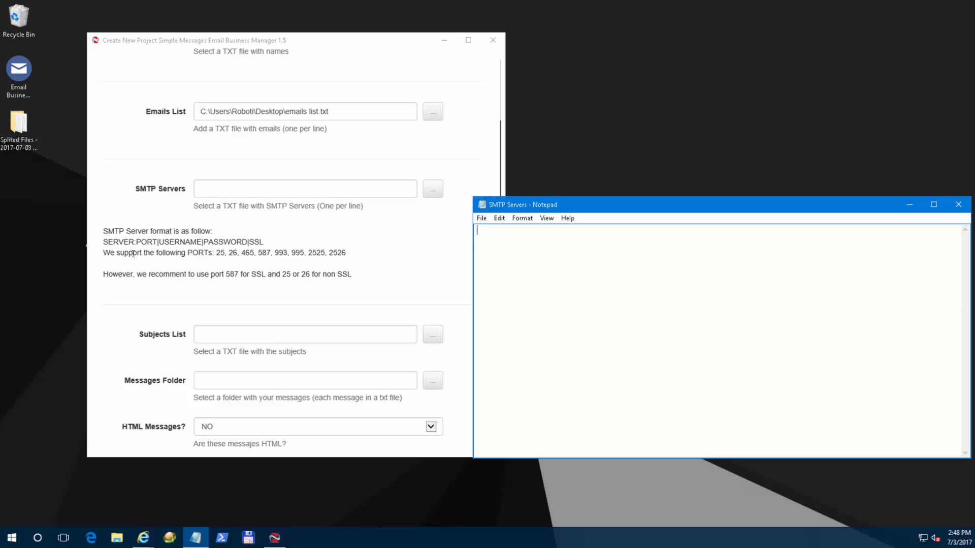
Paste the three sample email addresses into the empty Notepad note, one per line.
click(444, 43)
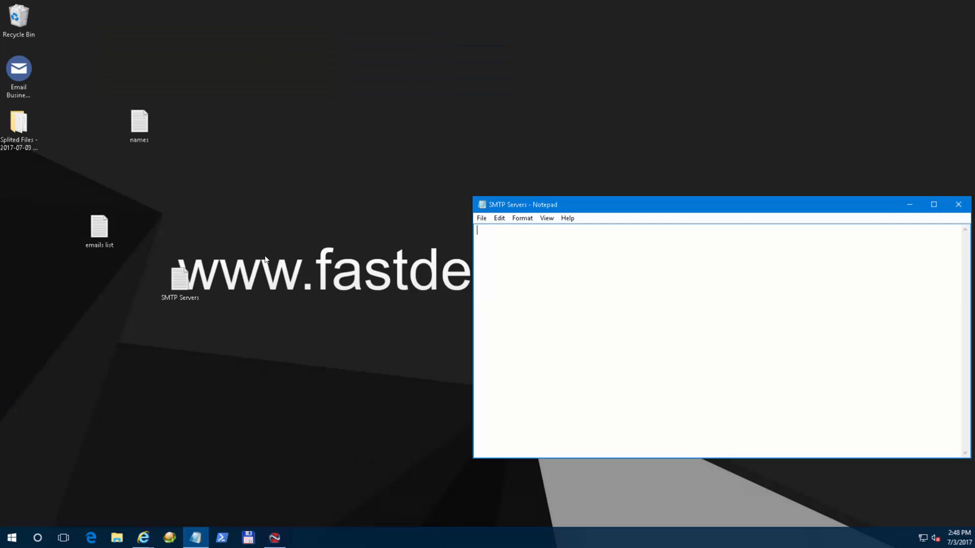
click(275, 537)
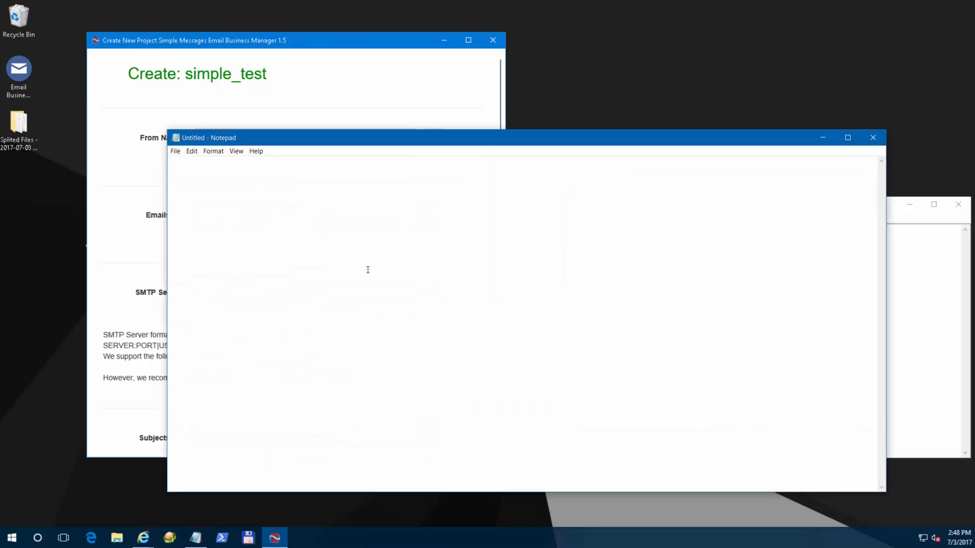
key(ctrl+v)
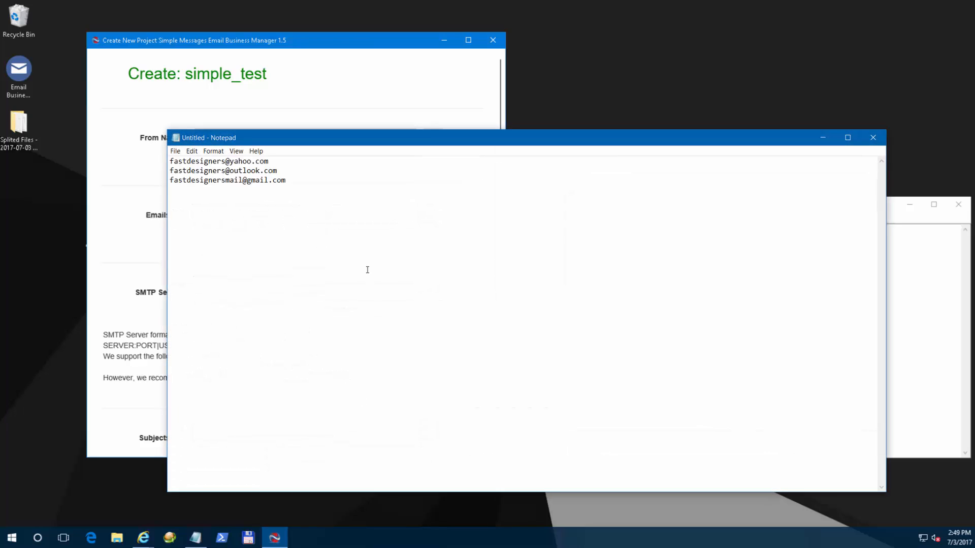
drag(306, 180, 165, 162)
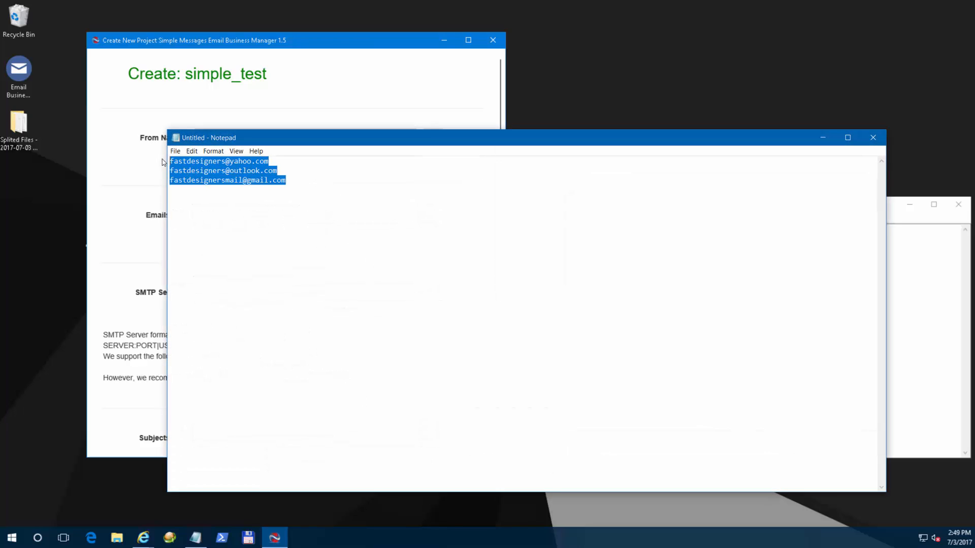
click(289, 175)
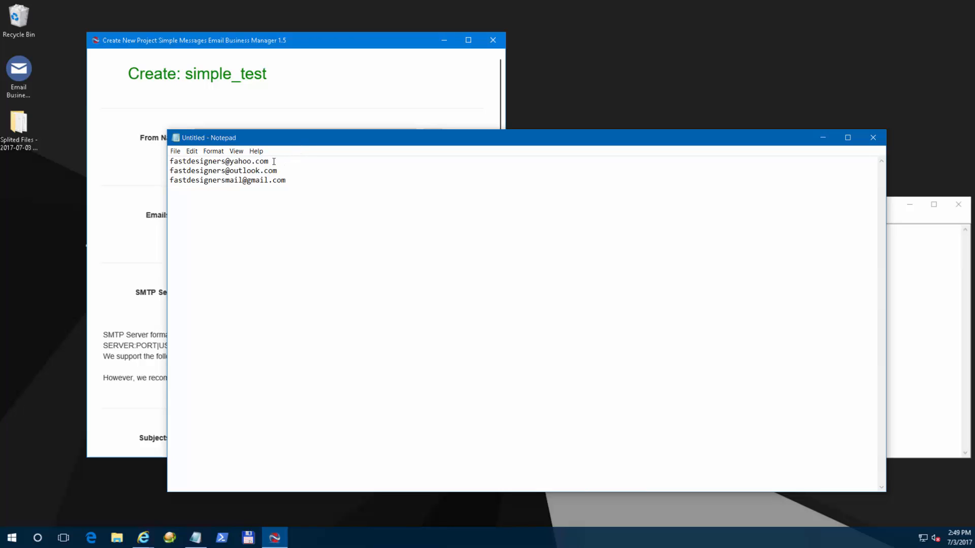
Copy the yahoo.com domain from the first email line.
drag(273, 161, 229, 161)
right_click(245, 167)
click(266, 193)
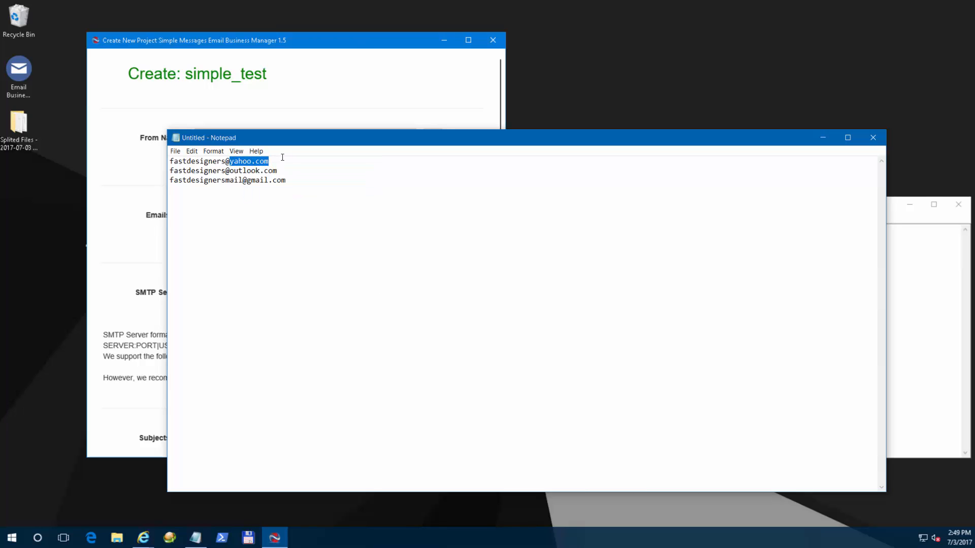
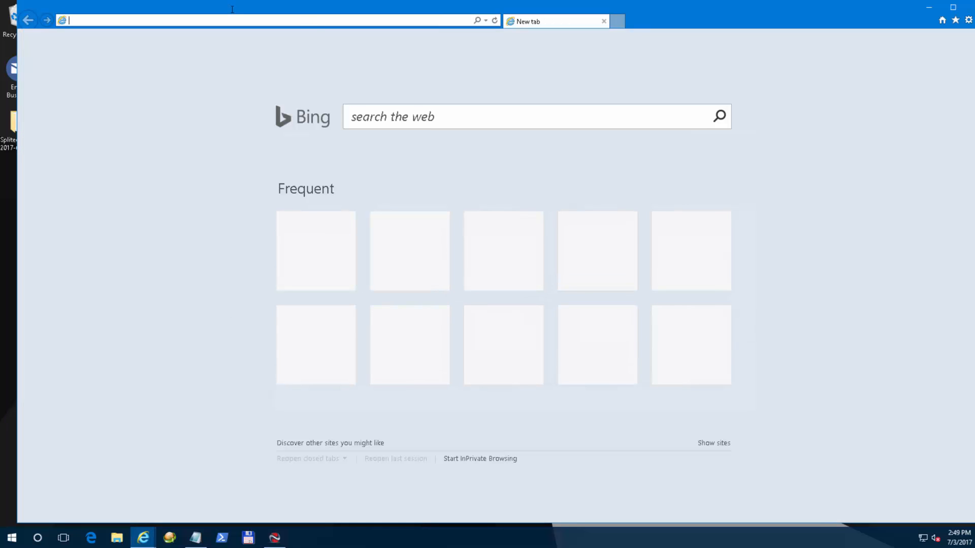
Search the web for 'yahoo smtp settings' and copy smtp.mail.yahoo.com from the Lifewire article.
text(yahoo)
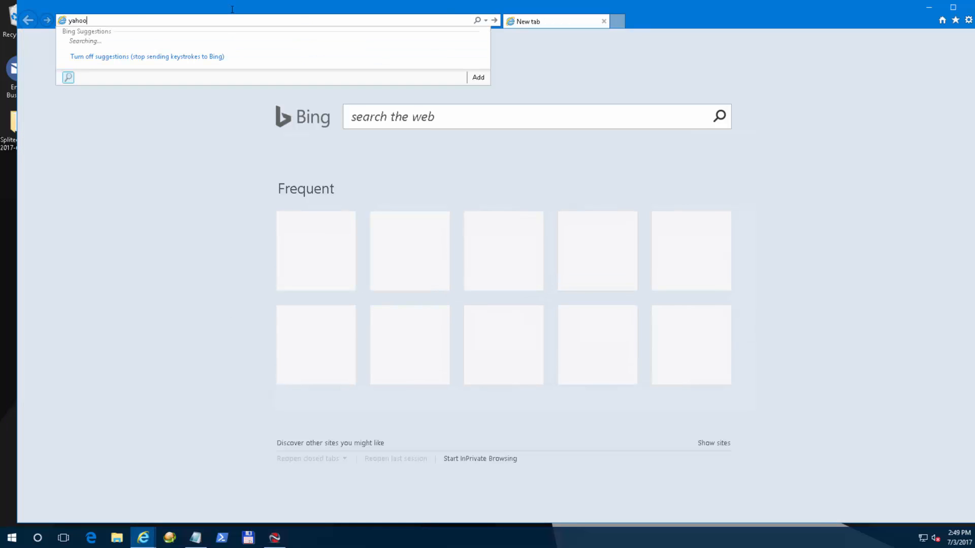
text( smtp settings)
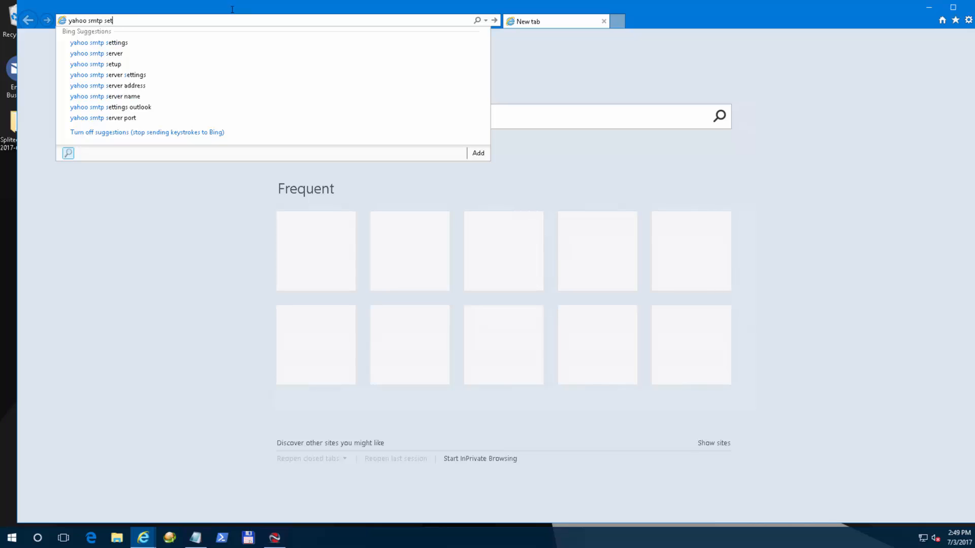
key(Return)
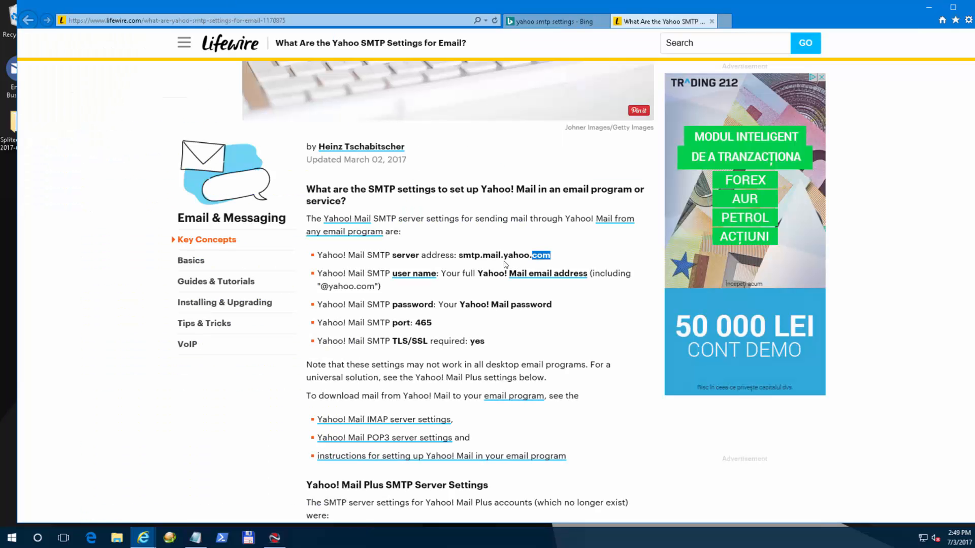
click(538, 256)
drag(551, 255, 460, 255)
right_click(488, 258)
click(516, 277)
Paste smtp.mail.yahoo.com into the SMTP Servers note and append the port as ':465'.
click(196, 536)
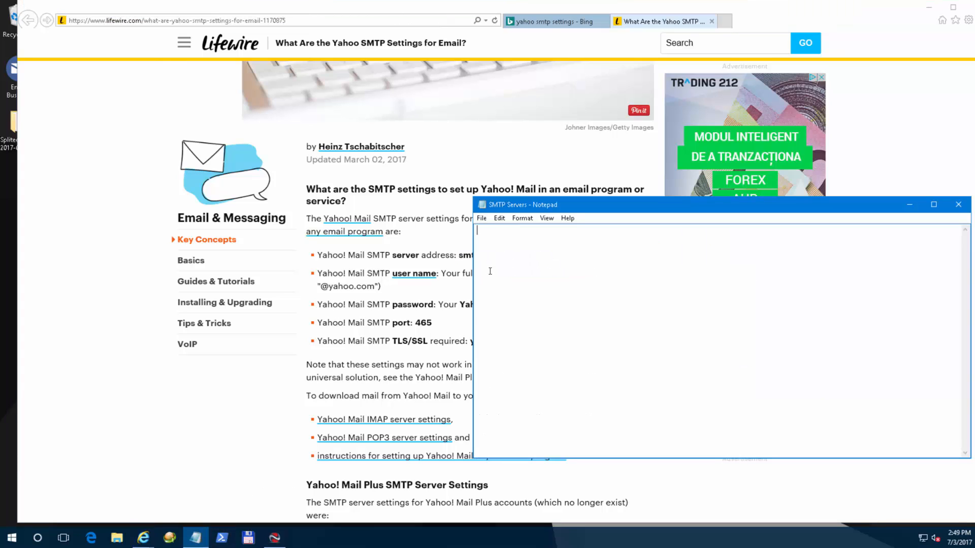
key(ctrl+v)
text(:)
drag(610, 206, 605, 158)
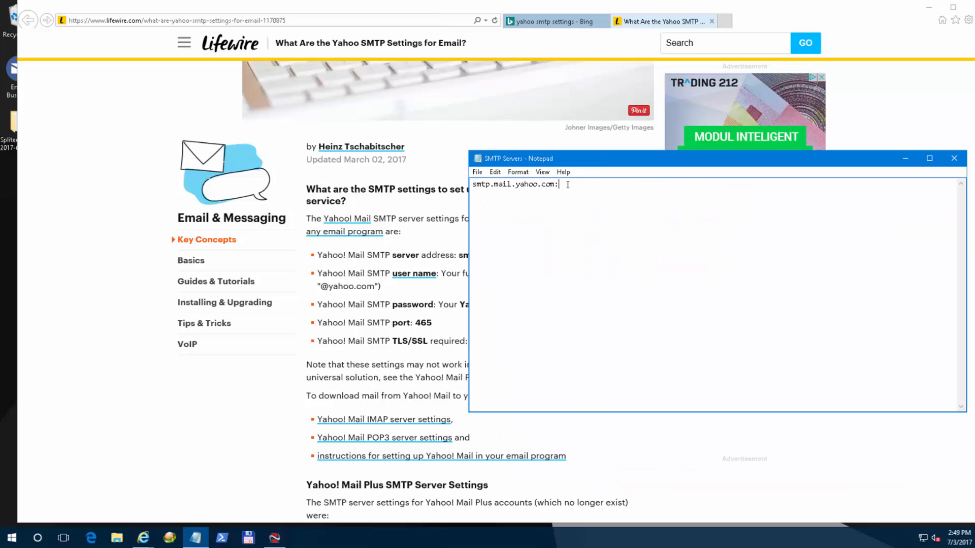
text(465)
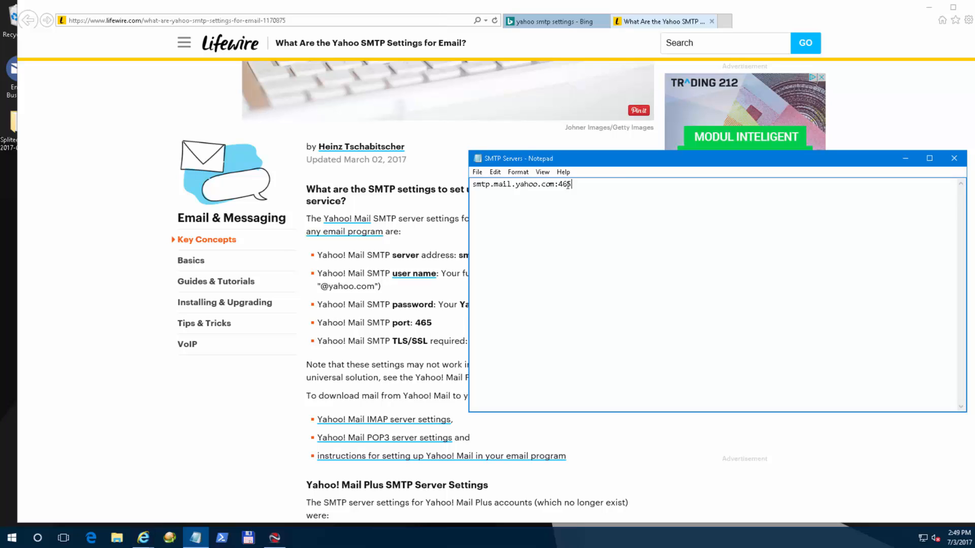
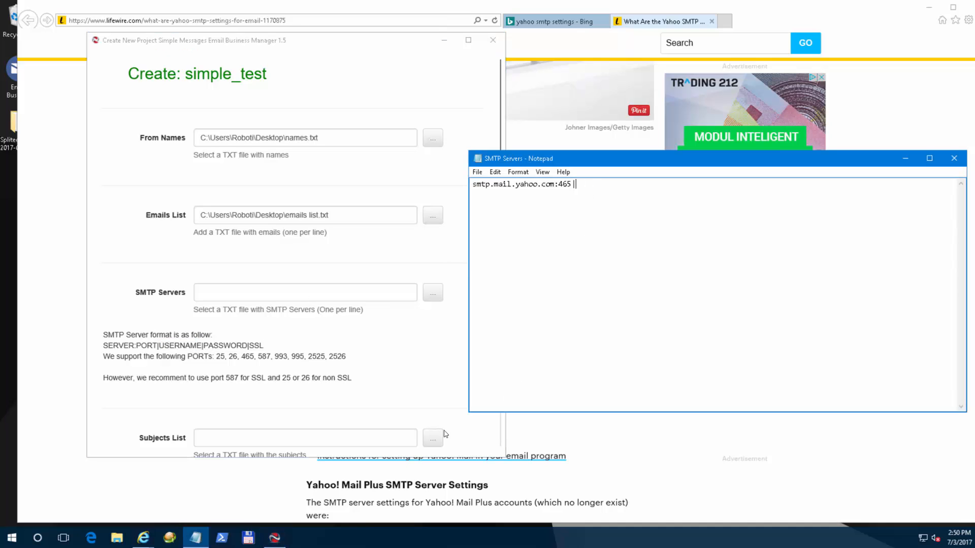
Select the Yahoo account's e-mail address on line one of the untitled Notepad document.
click(341, 545)
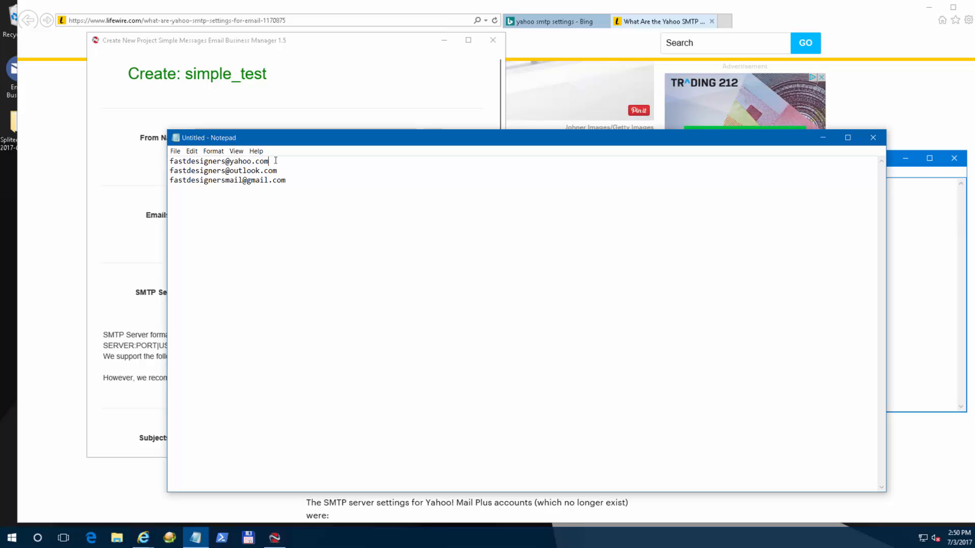
drag(274, 161, 165, 162)
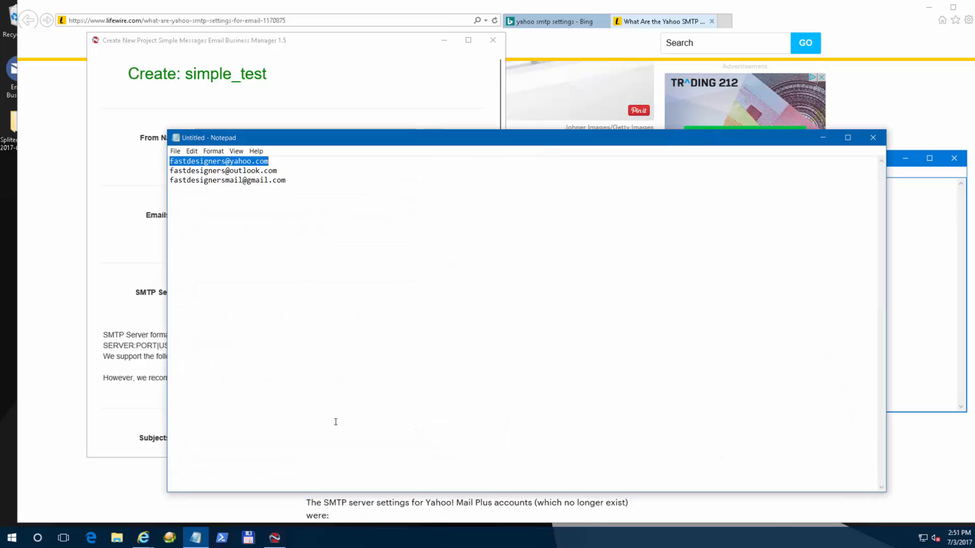
Select 'outlook.com' in the second address and bring up the Outlook.com SMTP settings page.
drag(278, 171, 230, 172)
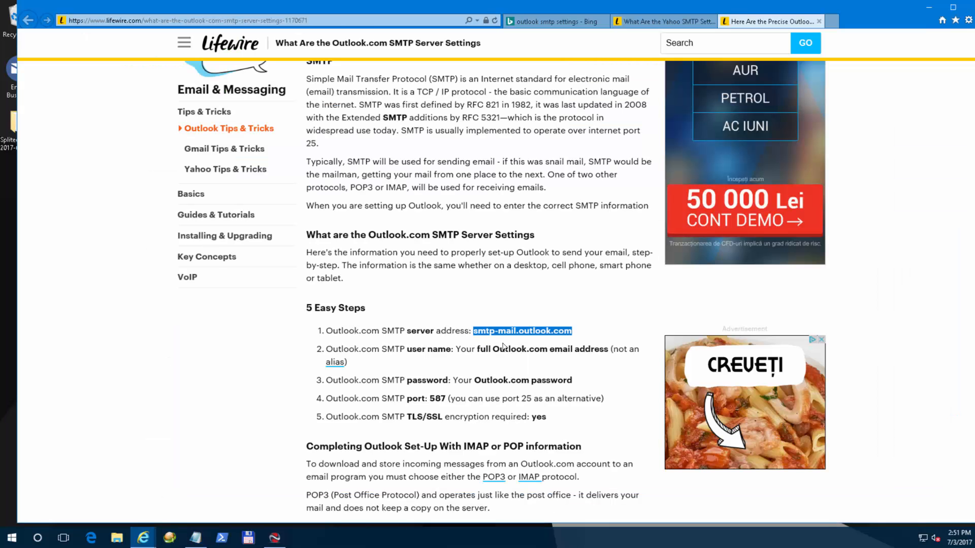
click(504, 346)
Select the server address smtp-mail.outlook.com and the port 587 on the Lifewire page.
drag(474, 330, 572, 331)
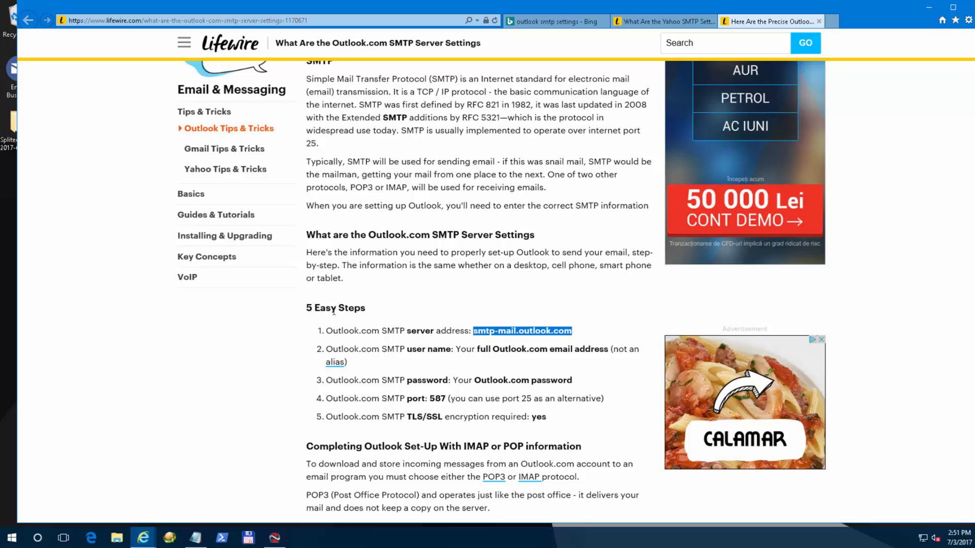
drag(430, 399, 449, 401)
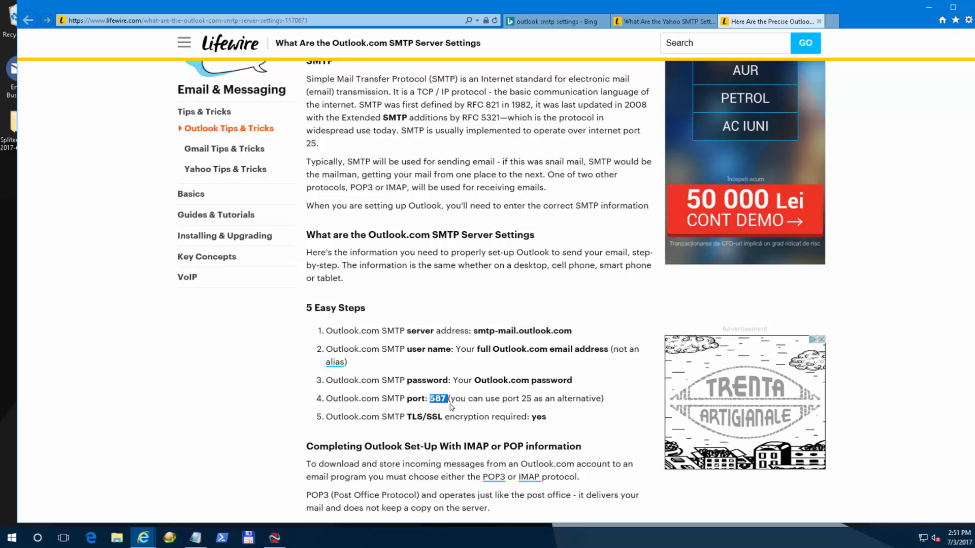
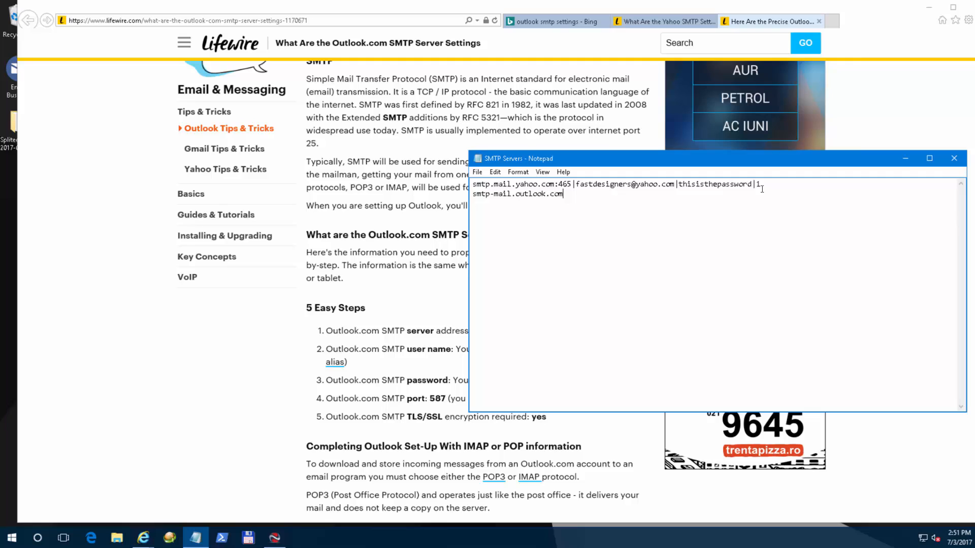
Append port 587 to smtp-mail.outlook.com on the second line of the SMTP Servers file.
text(:587)
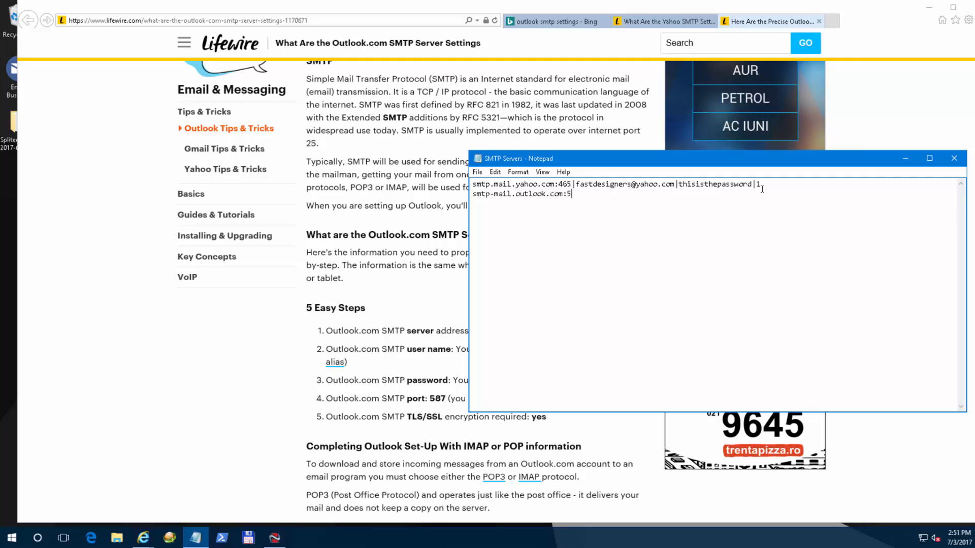
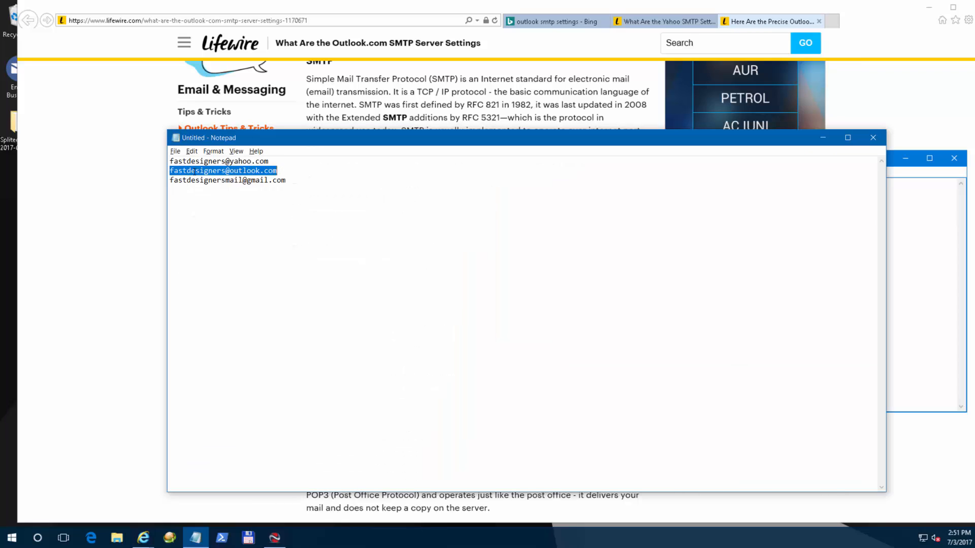
Select the full Outlook.com account address line in the untitled Notepad address list.
click(287, 172)
drag(279, 171, 165, 170)
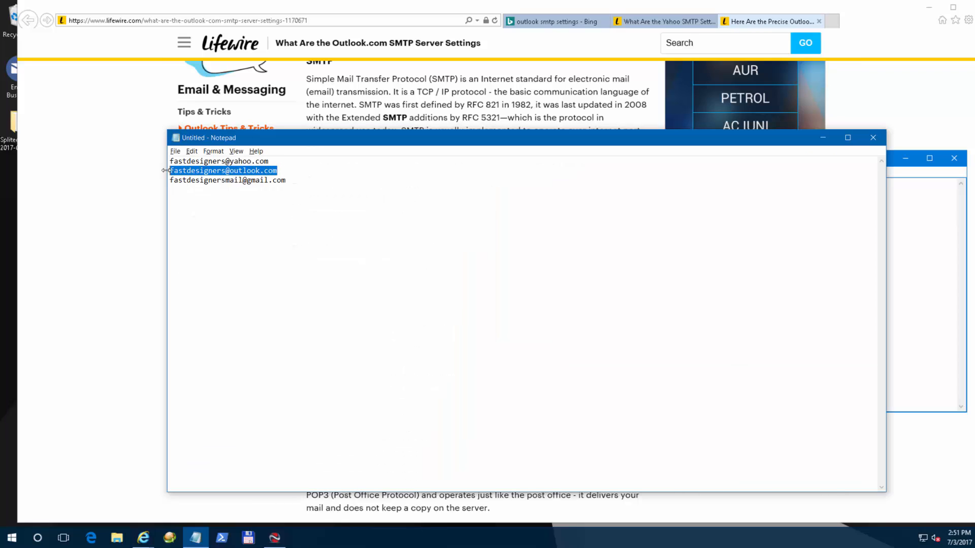
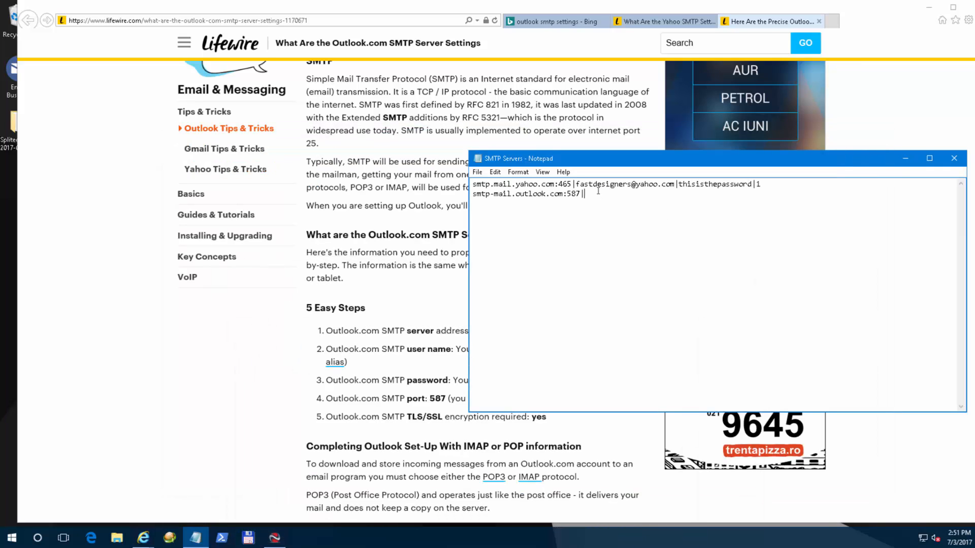
Paste the copied Outlook account e-mail after 'smtp-mail.outlook.com:587' on the second line.
key(ctrl+v)
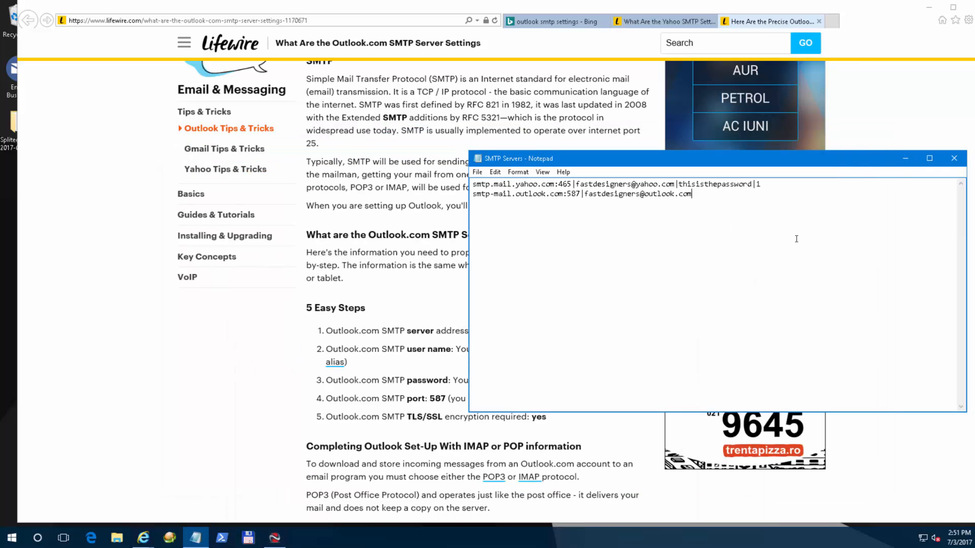
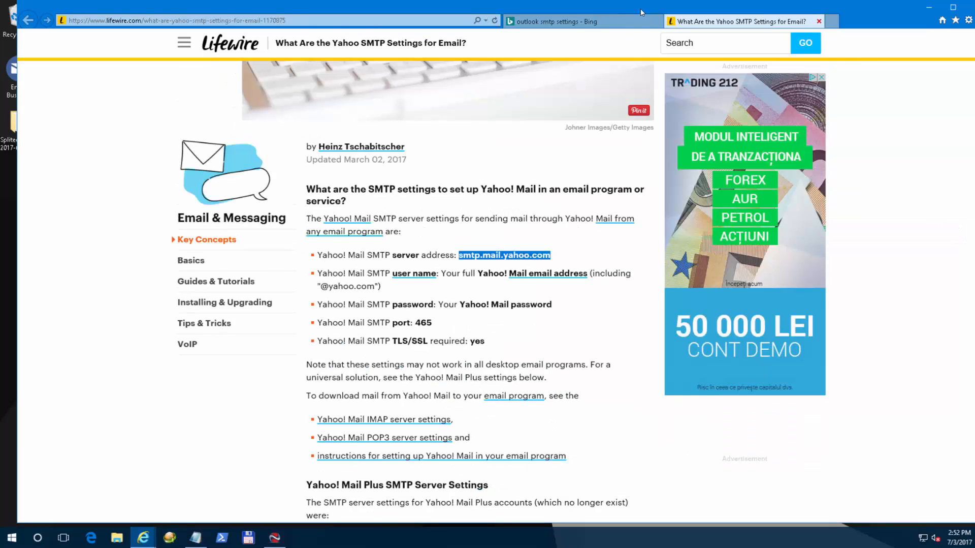
Close the Yahoo tab and change the Bing search to gmail smtp settings.
key(ctrl+w)
click(85, 47)
double_click(94, 48)
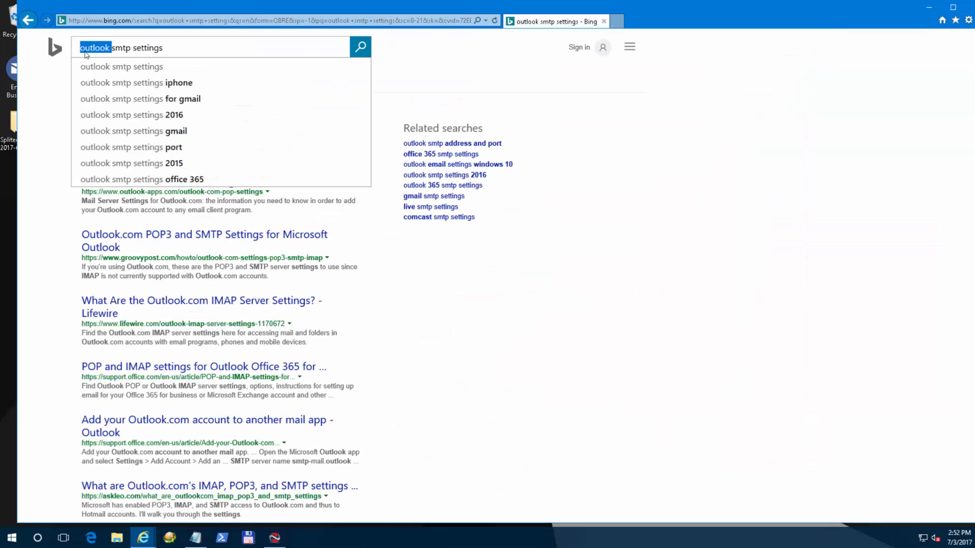
text(g)
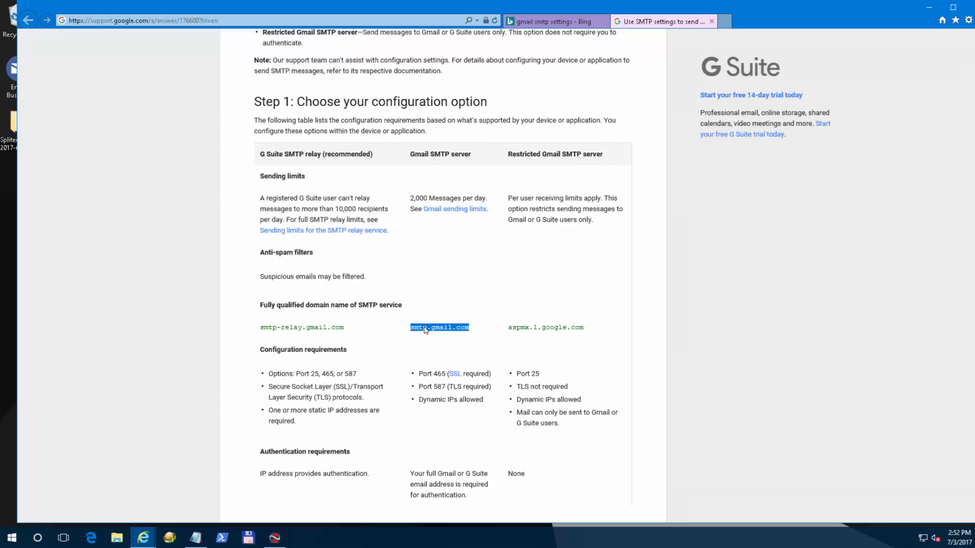
Copy the smtp.gmail.com server name from Google's Gmail SMTP settings page.
right_click(426, 327)
click(450, 347)
mouse_move(274, 542)
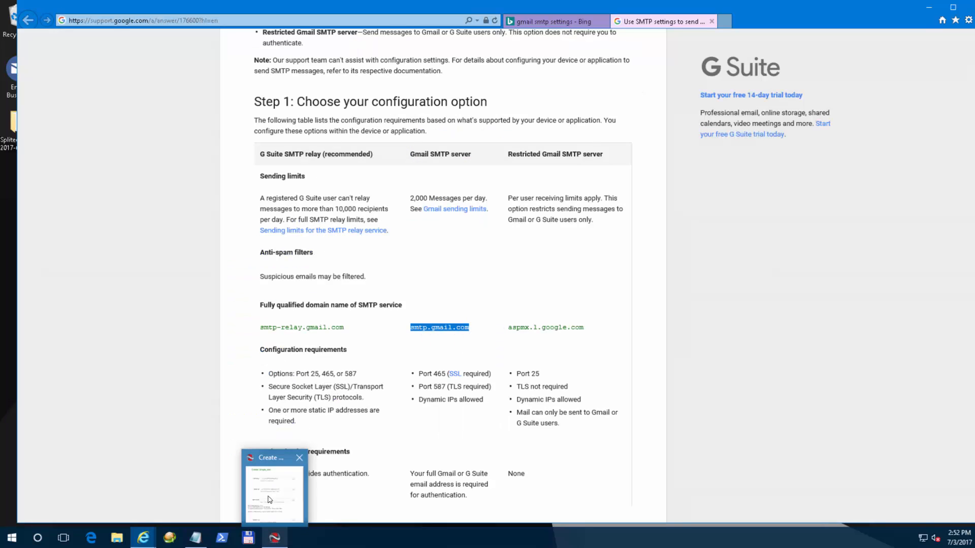
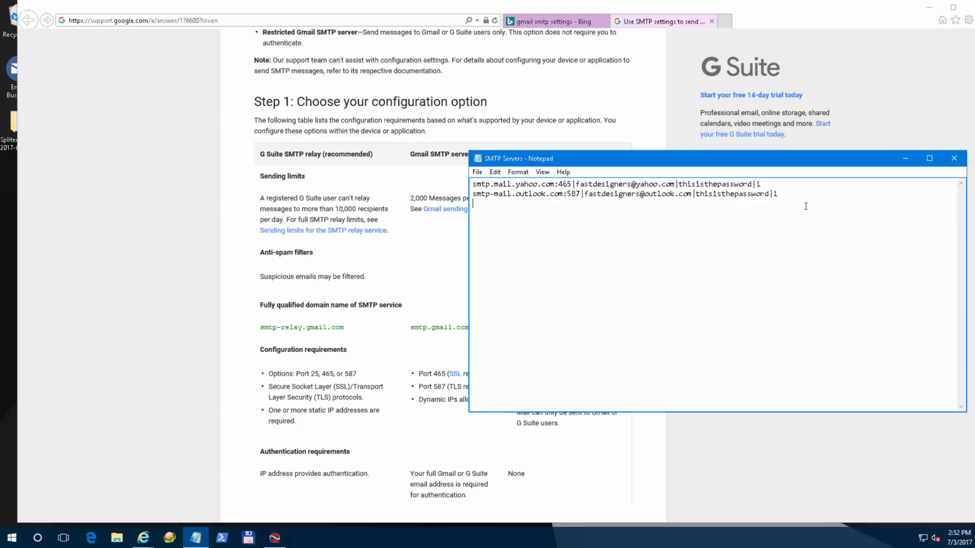
Paste smtp.gmail.com on the third line and append port :587.
text(smtp.gmail.com)
text(:587)
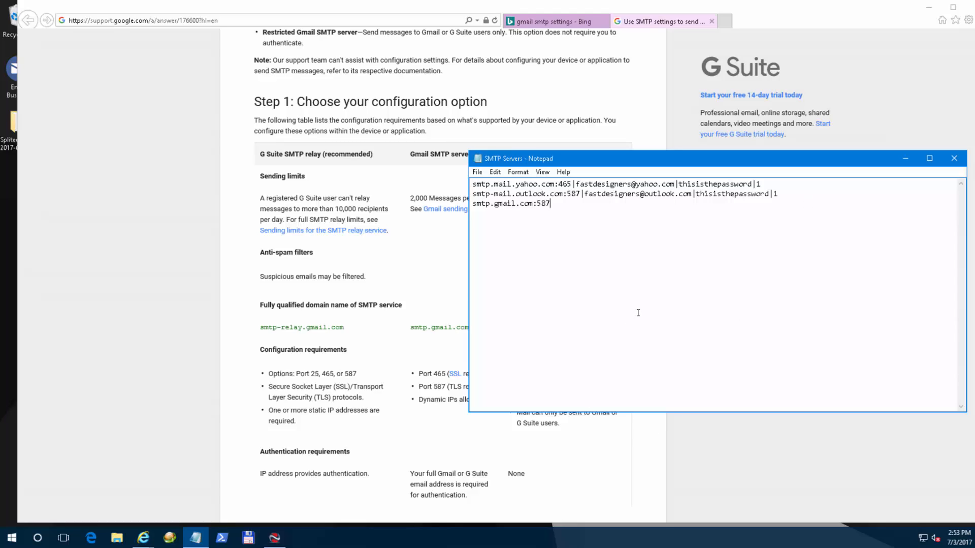
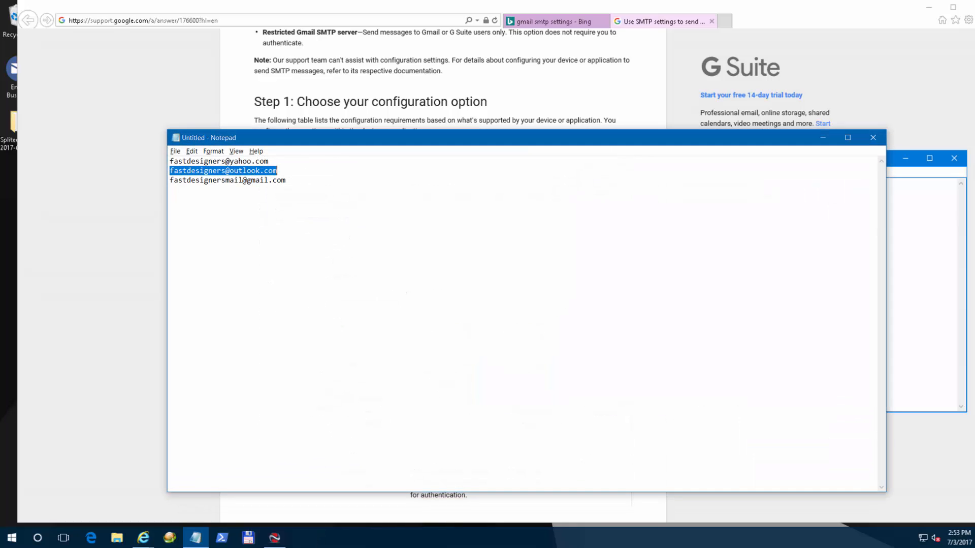
Select the Gmail address on the third line of the untitled address list.
drag(285, 180, 170, 180)
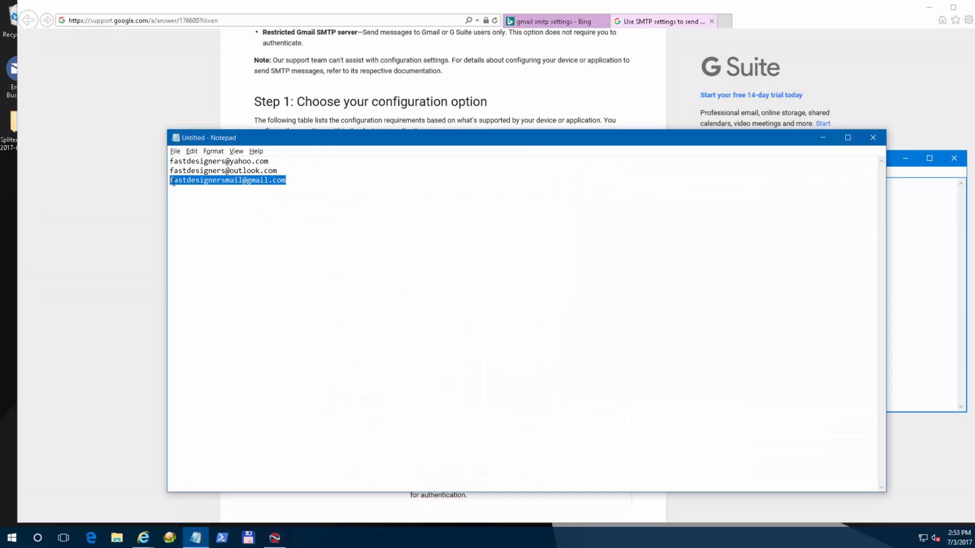
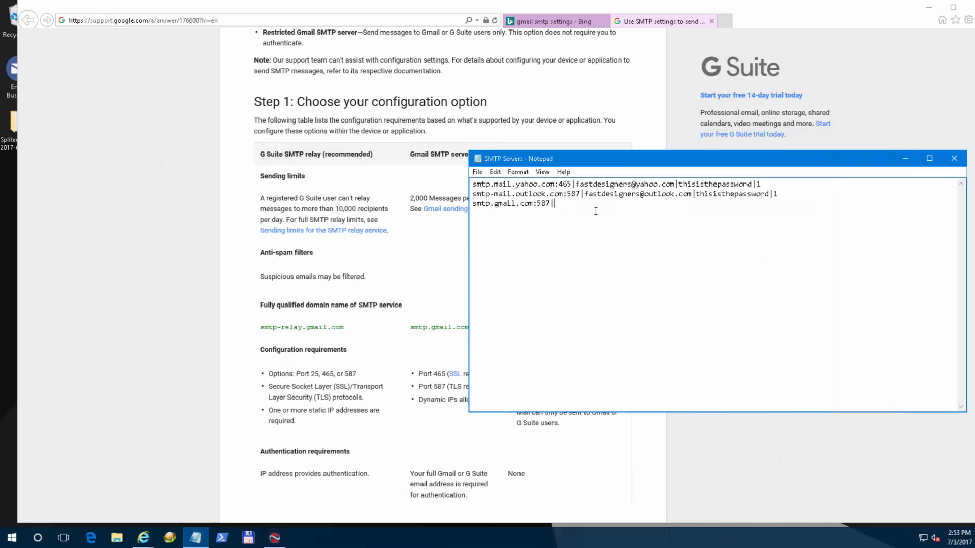
Paste the Gmail address after 'smtp.gmail.com:587|', add a pipe, and begin typing the account password.
key(ctrl+v)
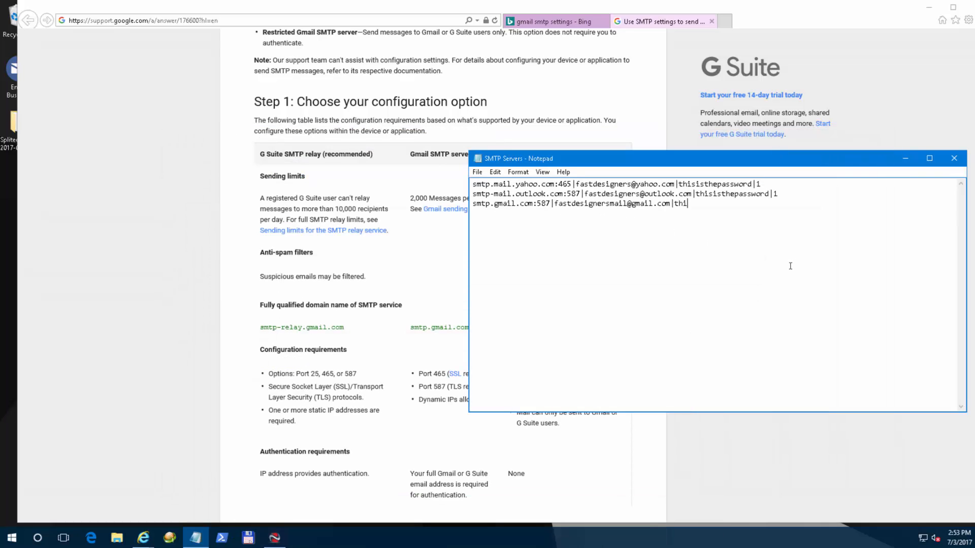
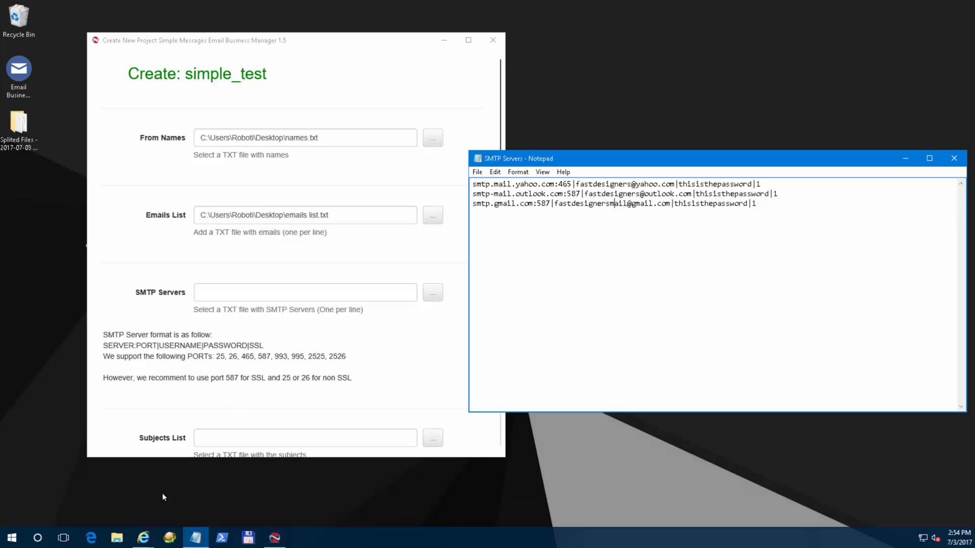
On the Google Account 'Less secure apps' page, switch 'Allow less secure apps' to ON.
mouse_move(144, 537)
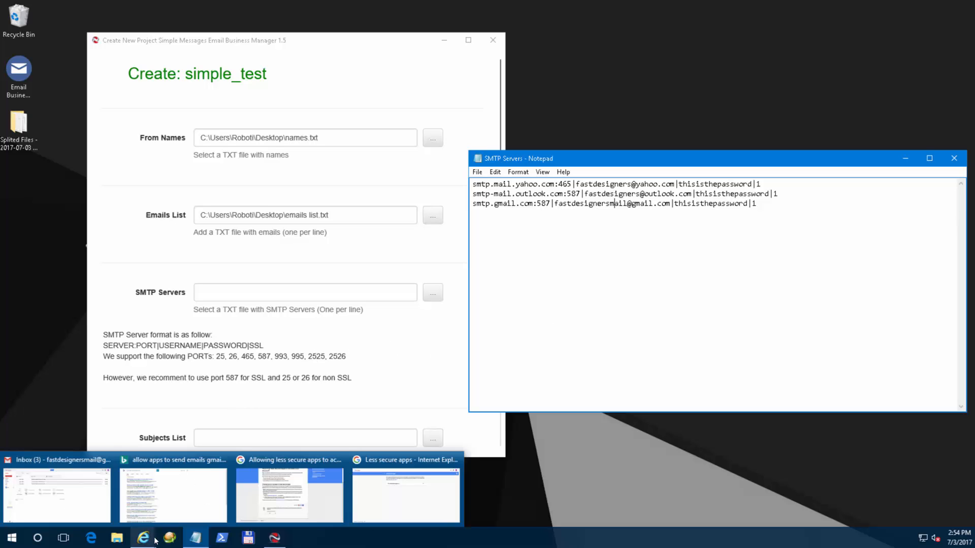
click(401, 486)
click(219, 22)
key(End)
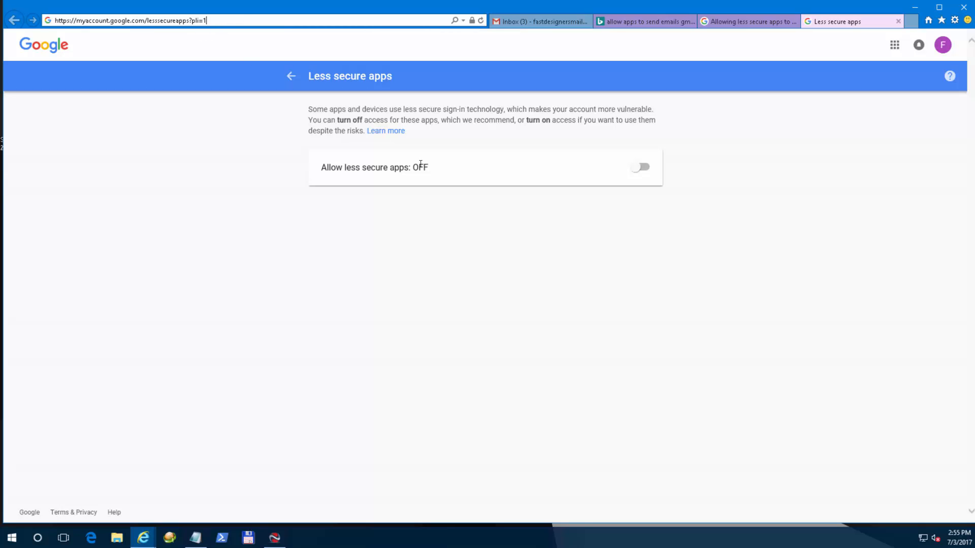
click(640, 167)
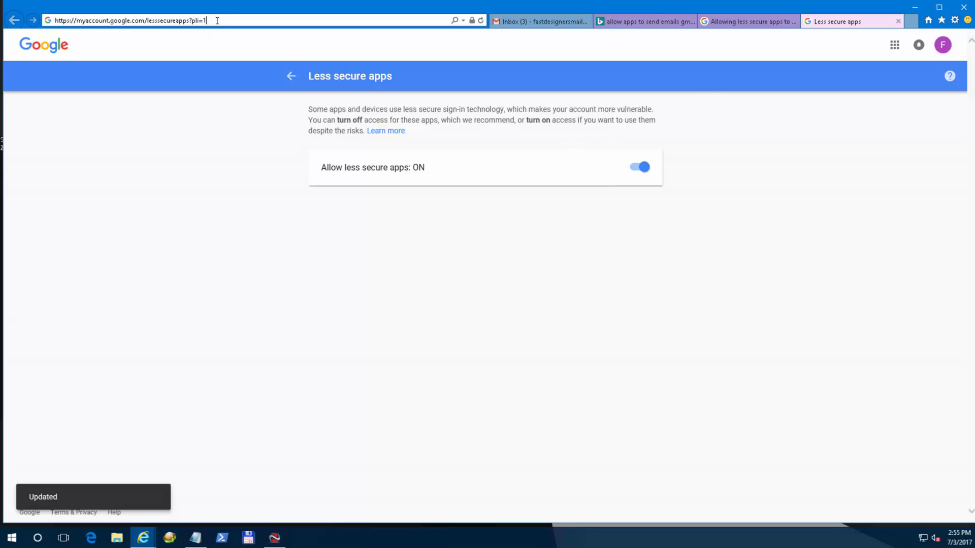
Search 'open less secure apps gmail' in a new tab and open Google's help article on less secure apps.
click(911, 21)
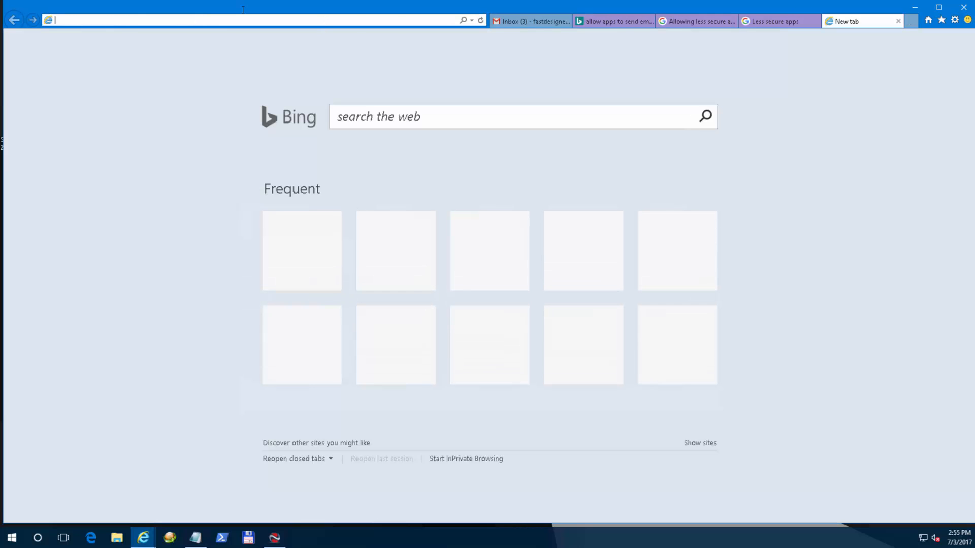
text(open less)
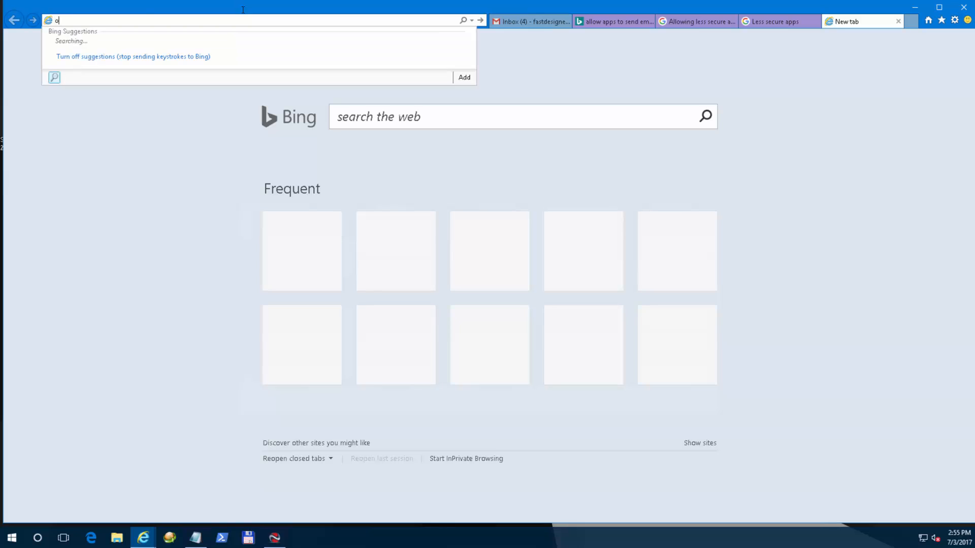
text( secure apps gmail)
key(Return)
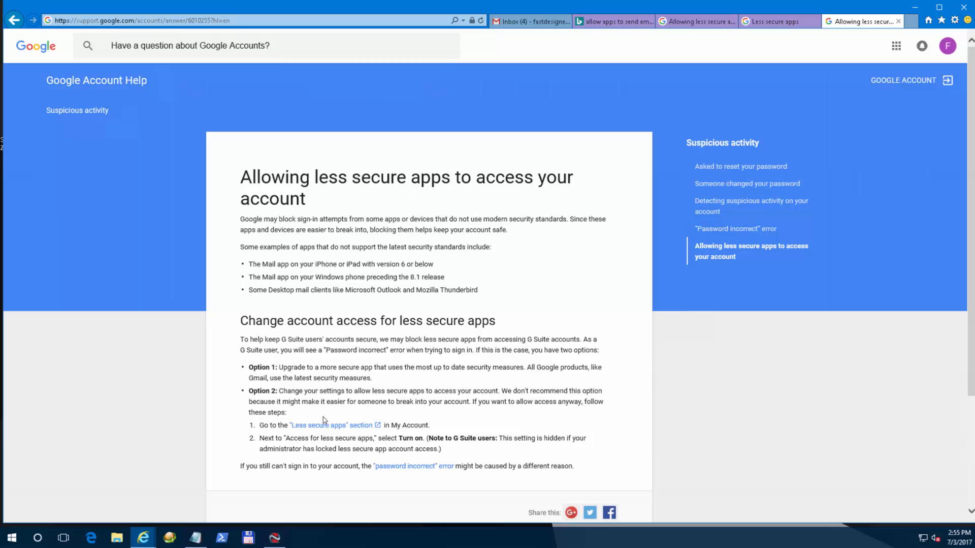
click(350, 430)
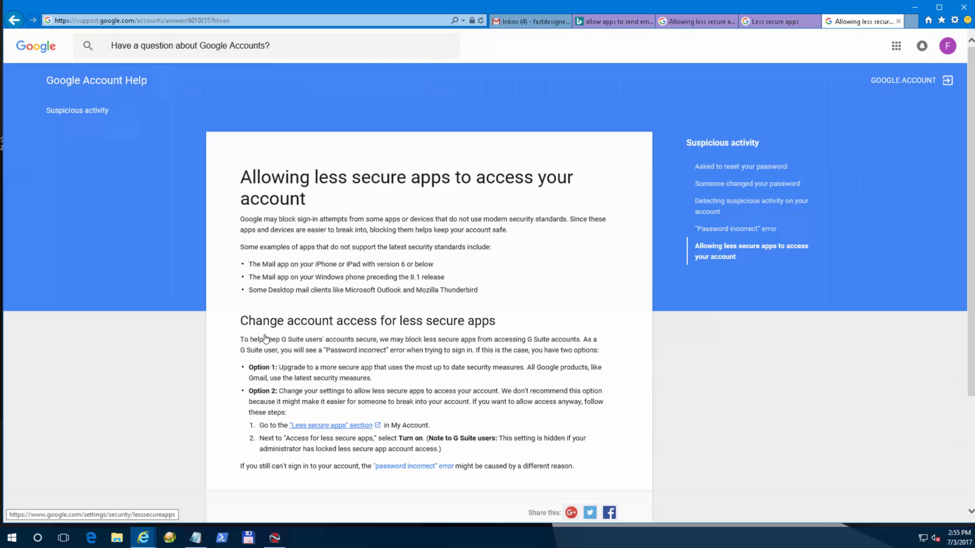
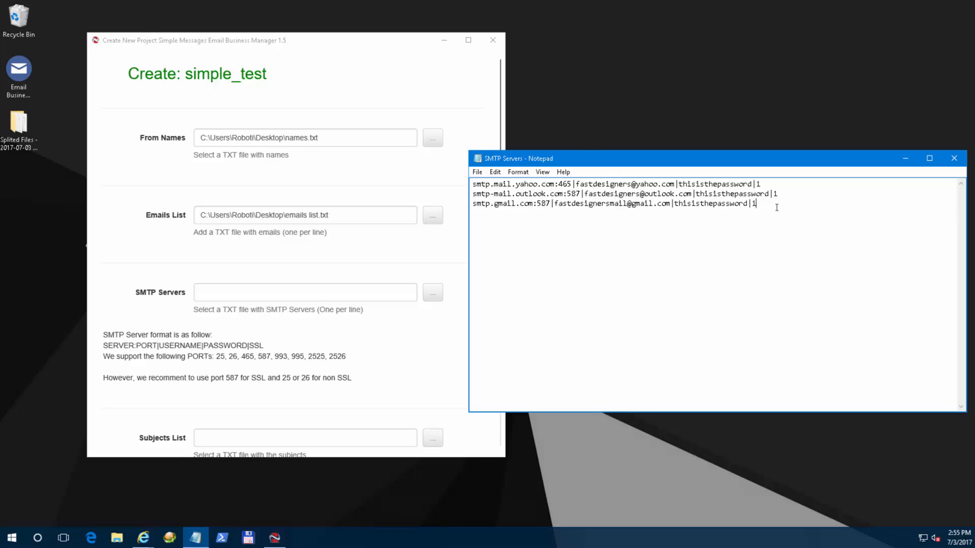
Close Notepad and set the SMTP Servers file to SMTP Servers.txt from the Desktop.
click(954, 160)
click(432, 292)
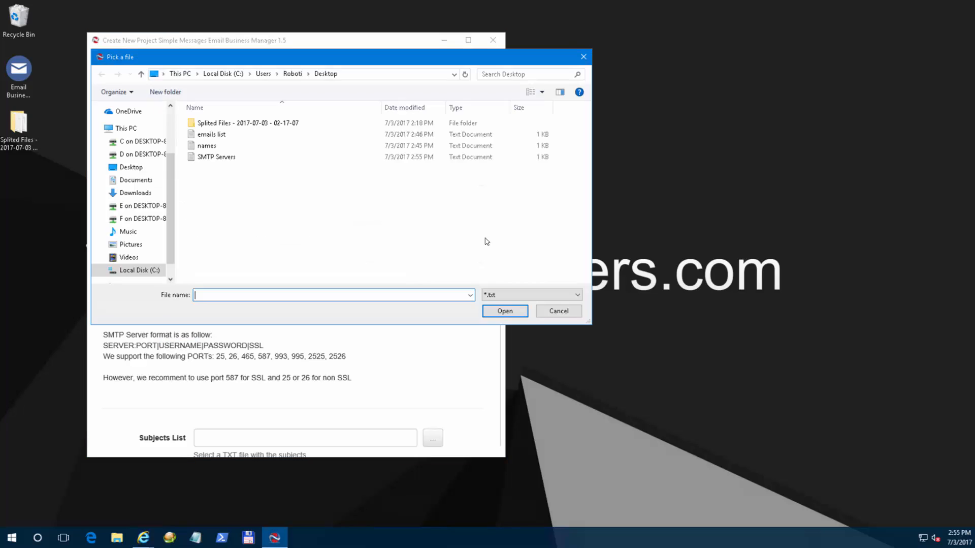
double_click(244, 157)
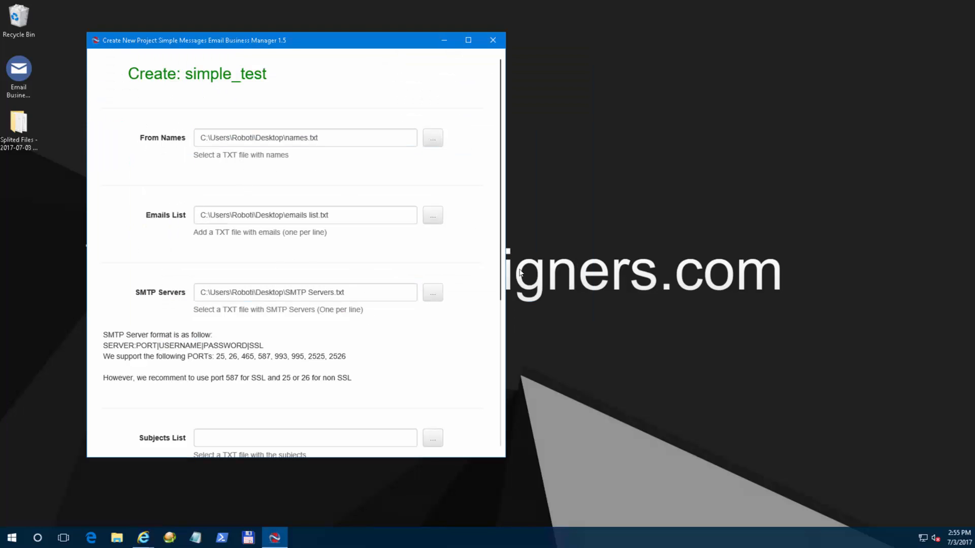
scroll(478, 239, down, 4)
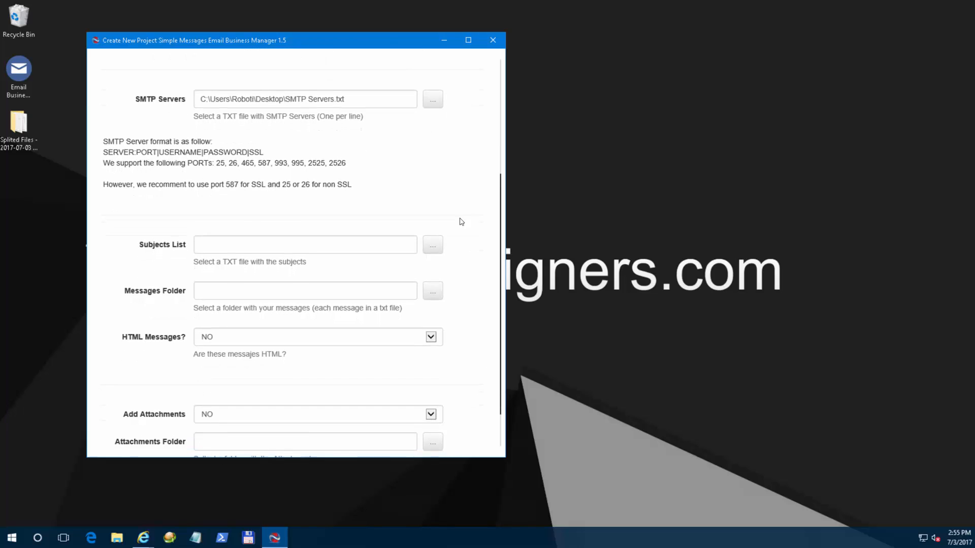
drag(380, 45, 627, 43)
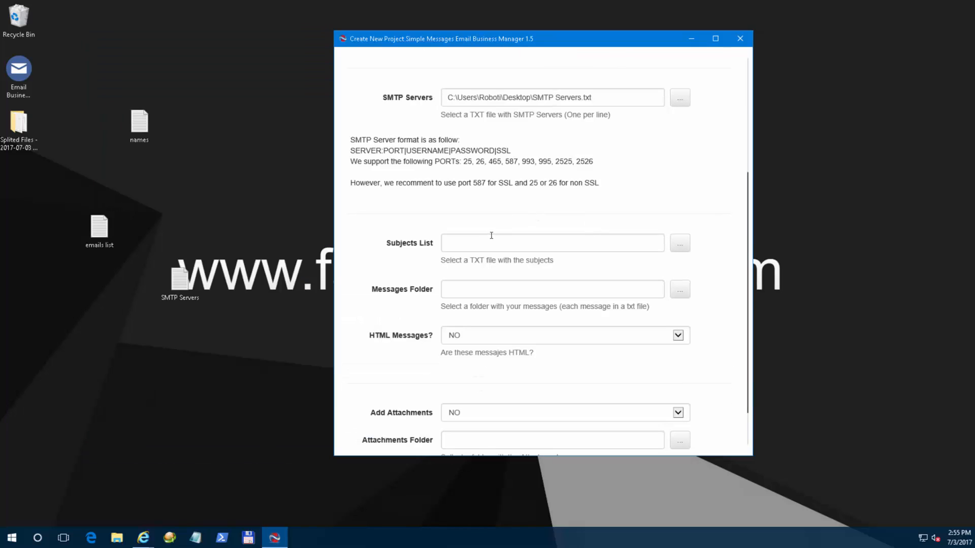
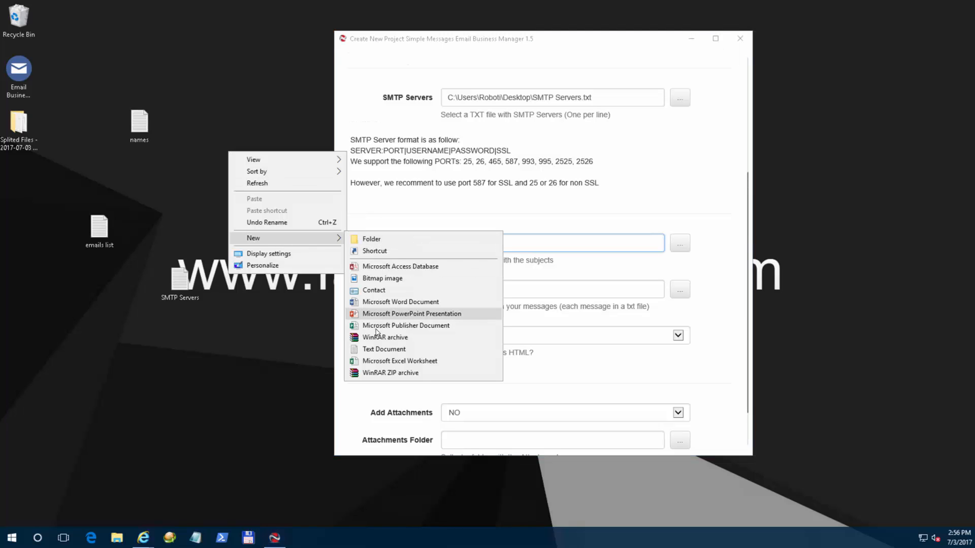
Create a desktop text file named subjects with four subject lines, starting 'Thest subject 1'.
click(379, 350)
text(subjects)
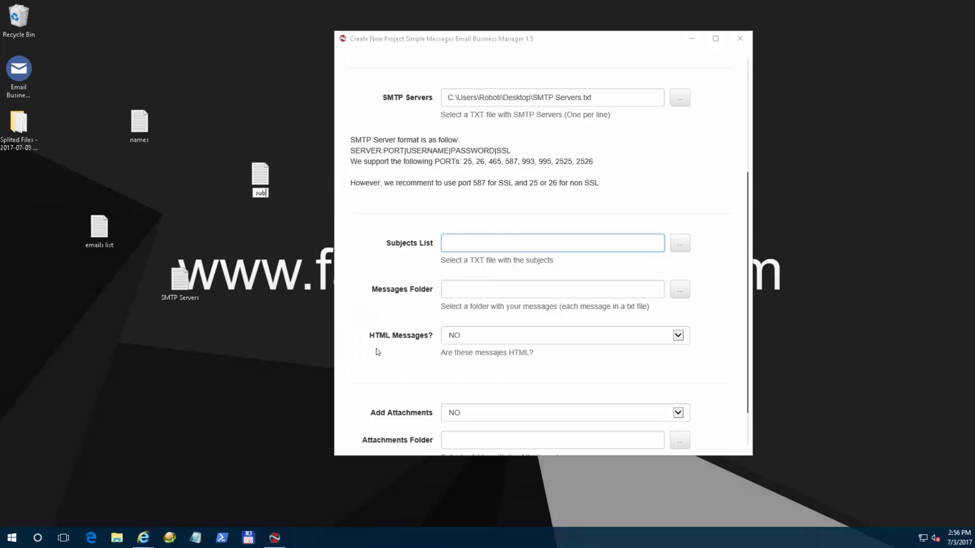
key(Return)
key(Return)
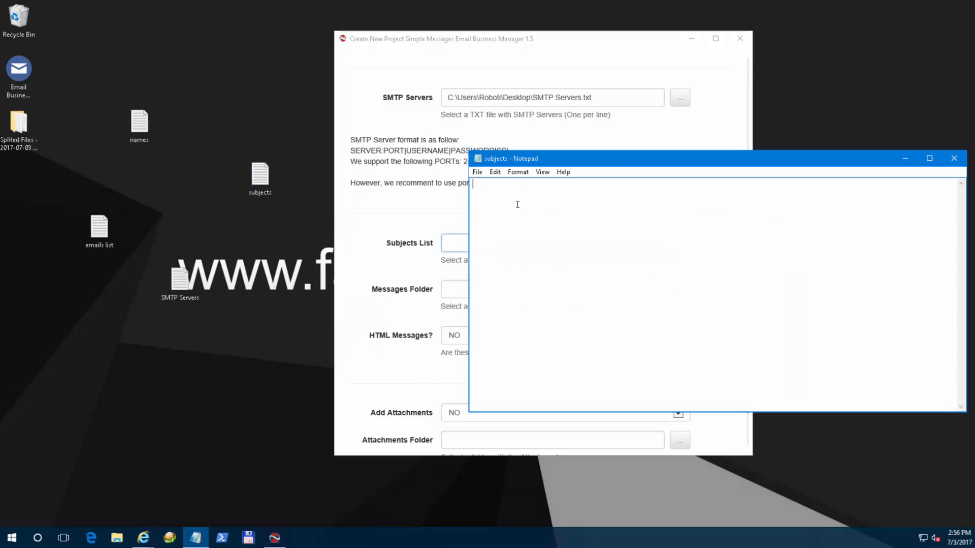
text(Thest subject 1)
key(Return)
text(this is another subject)
key(Return)
text(we test with this subject too)
key(Return)
text(wow... there is another subject)
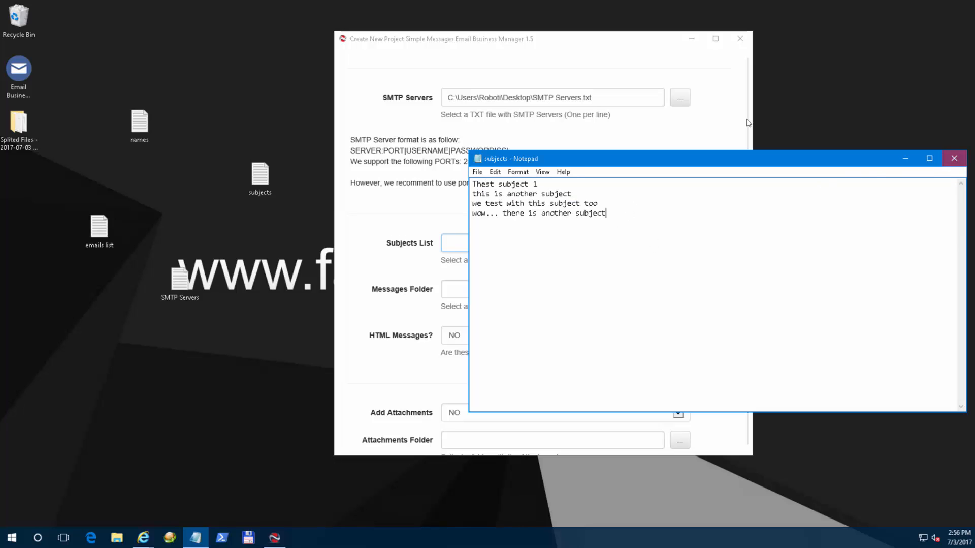
Save and close the subjects file, then select it as the Subjects List.
click(954, 158)
click(472, 273)
click(680, 242)
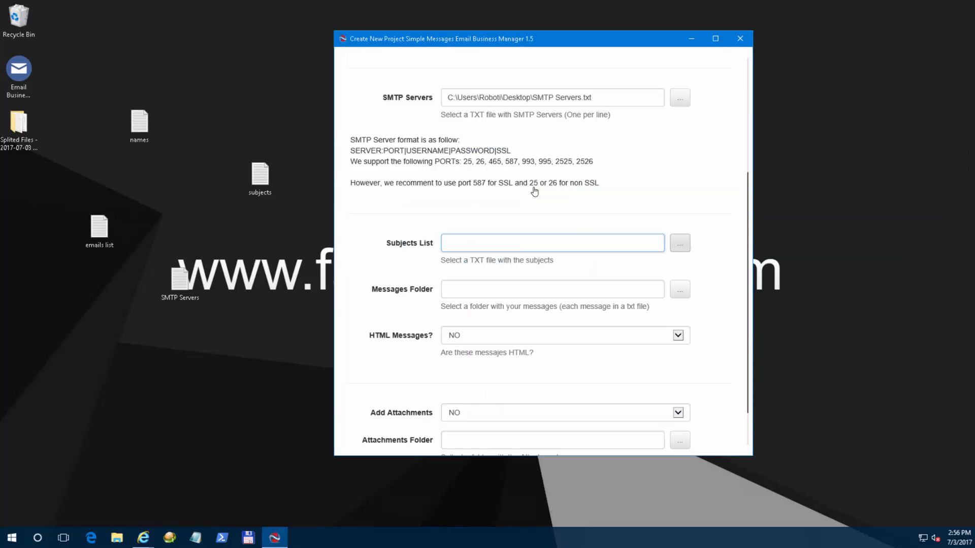
double_click(466, 167)
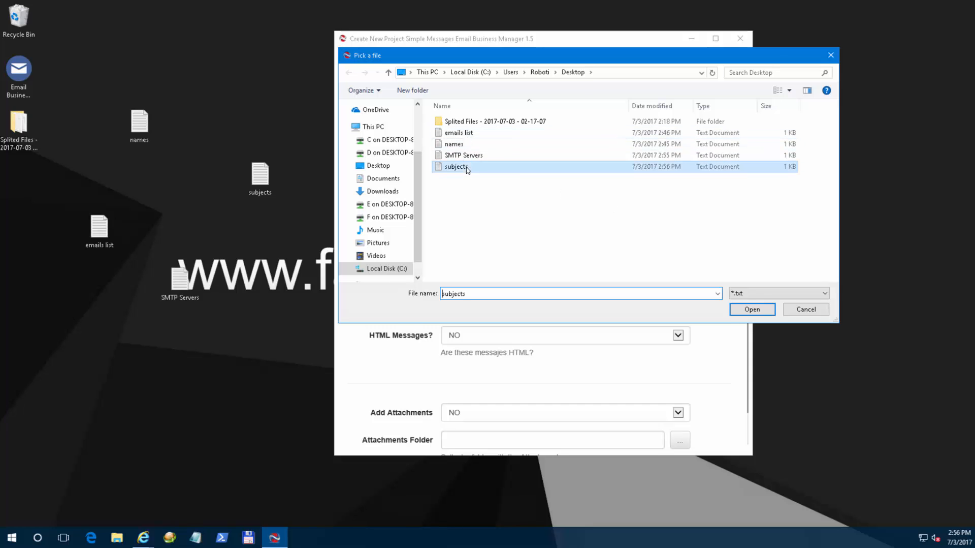
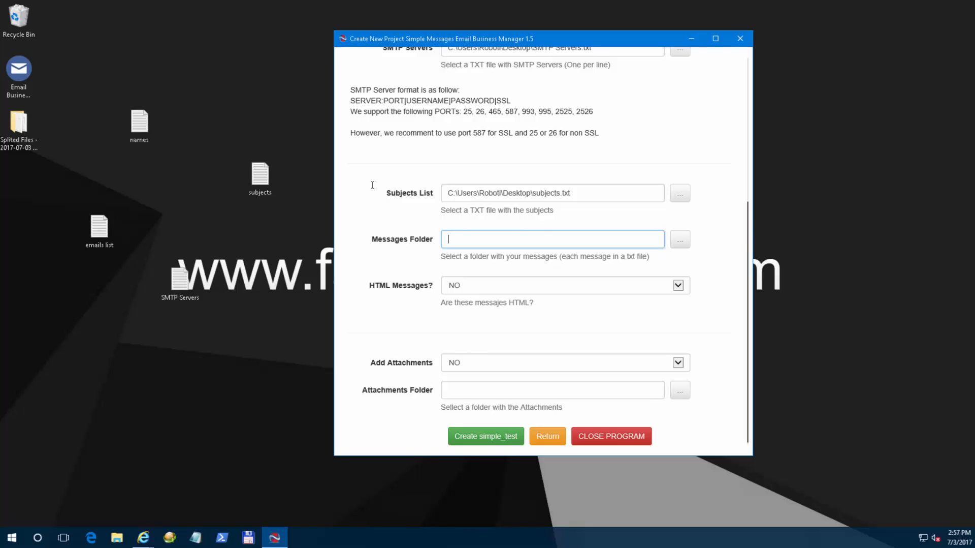
Create a new folder named 'messages' on the desktop for the email messages.
right_click(219, 346)
mouse_move(284, 431)
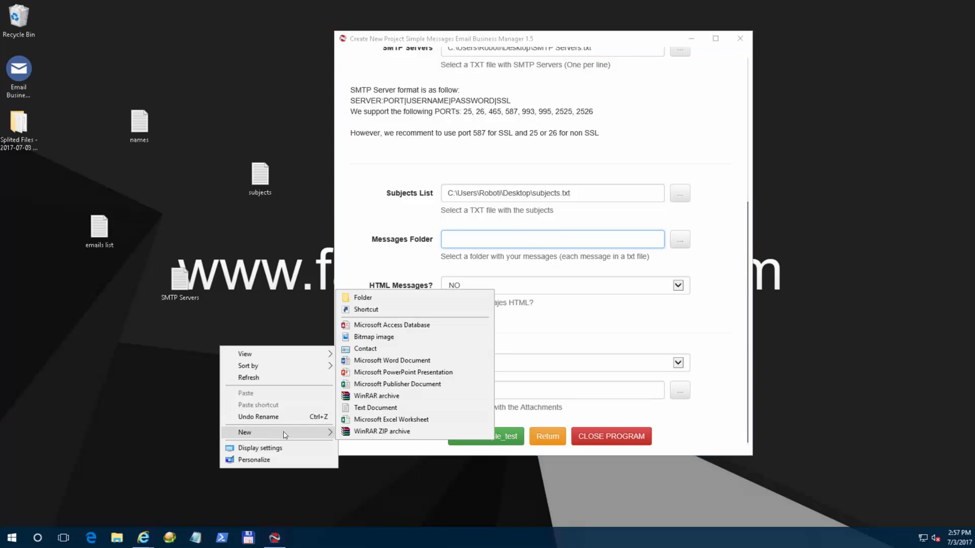
key(Return)
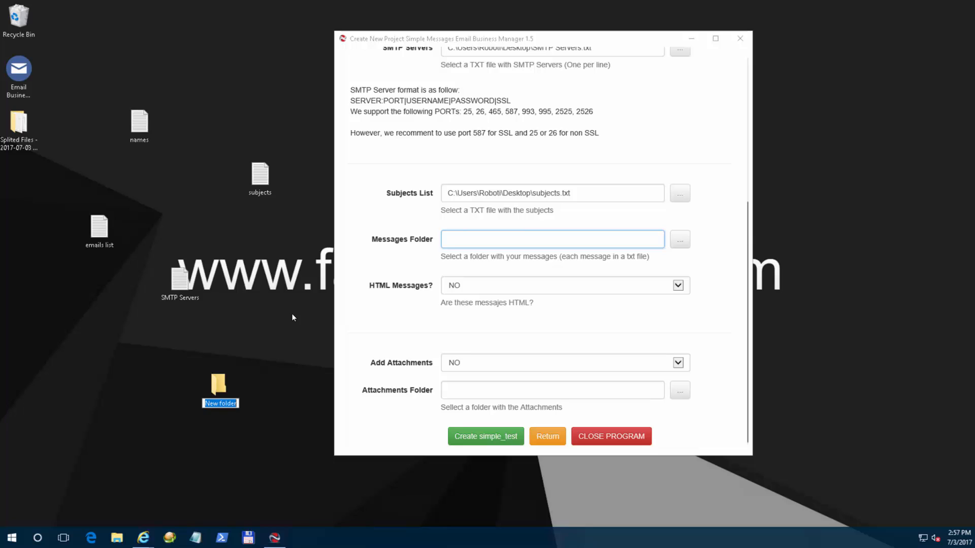
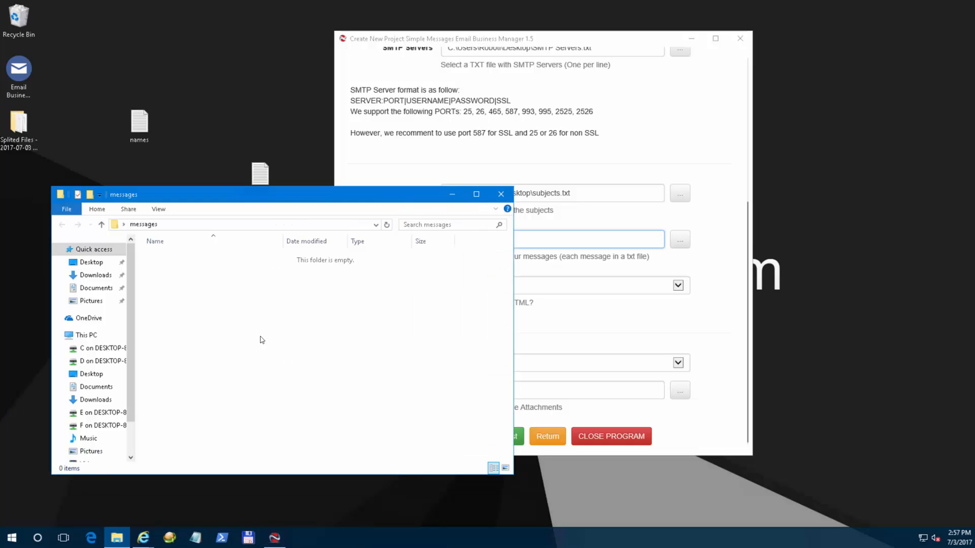
Create a text document named 'message 1' in the messages folder, then start another new file.
right_click(247, 315)
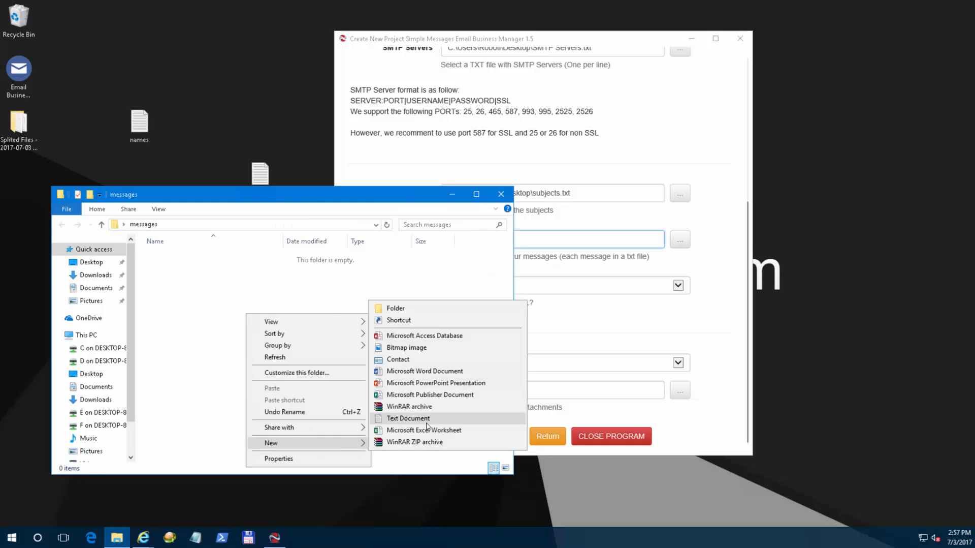
click(428, 422)
text(message 1)
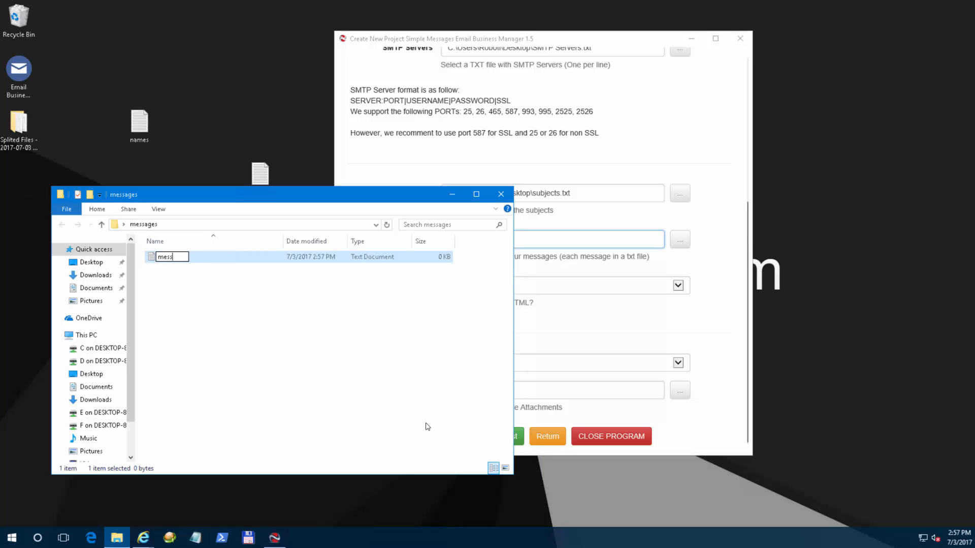
key(Return)
right_click(322, 365)
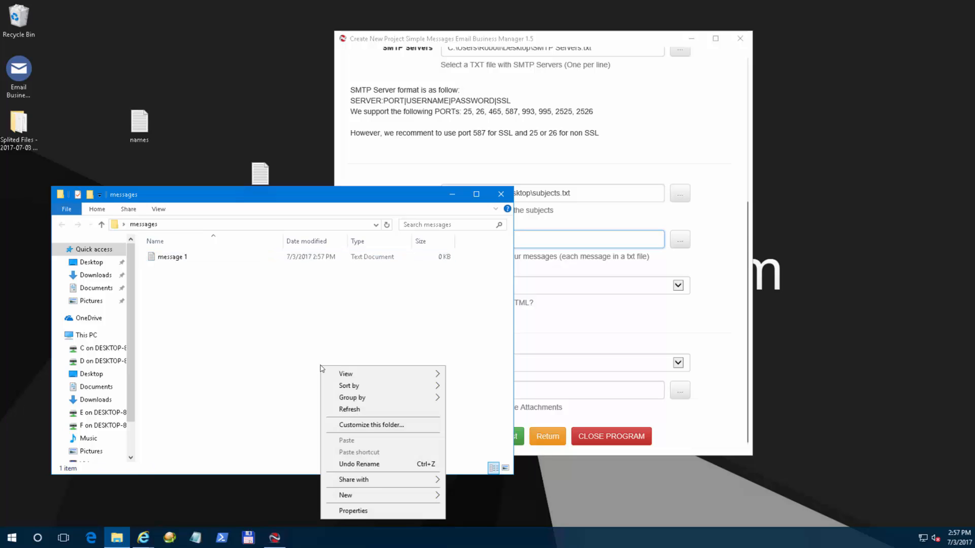
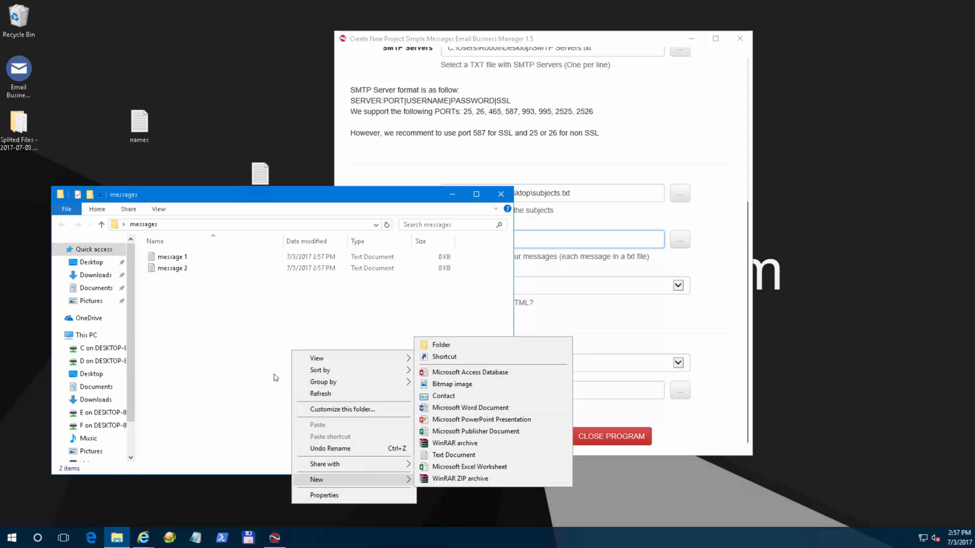
Create a new text document named 'message 3' in the messages folder.
click(459, 462)
text(message 3)
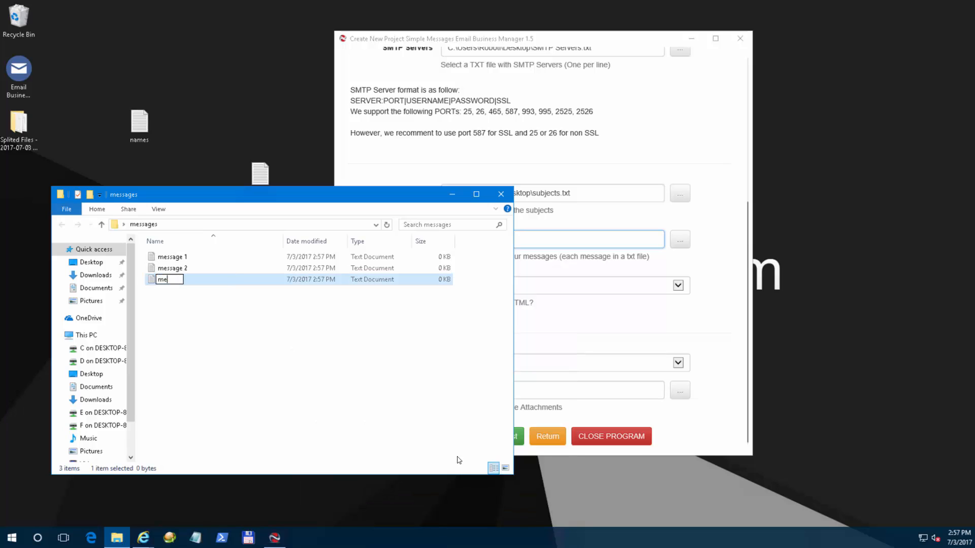
key(Return)
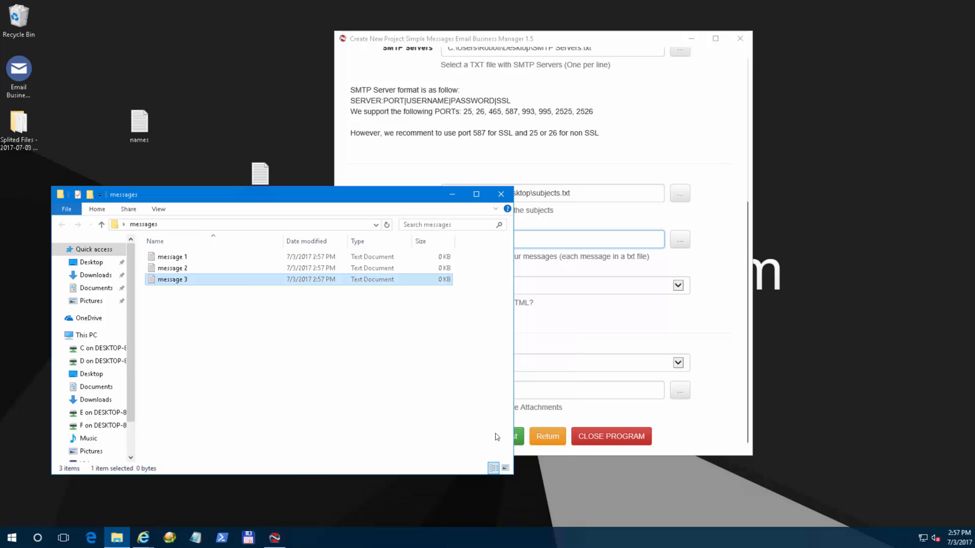
click(200, 259)
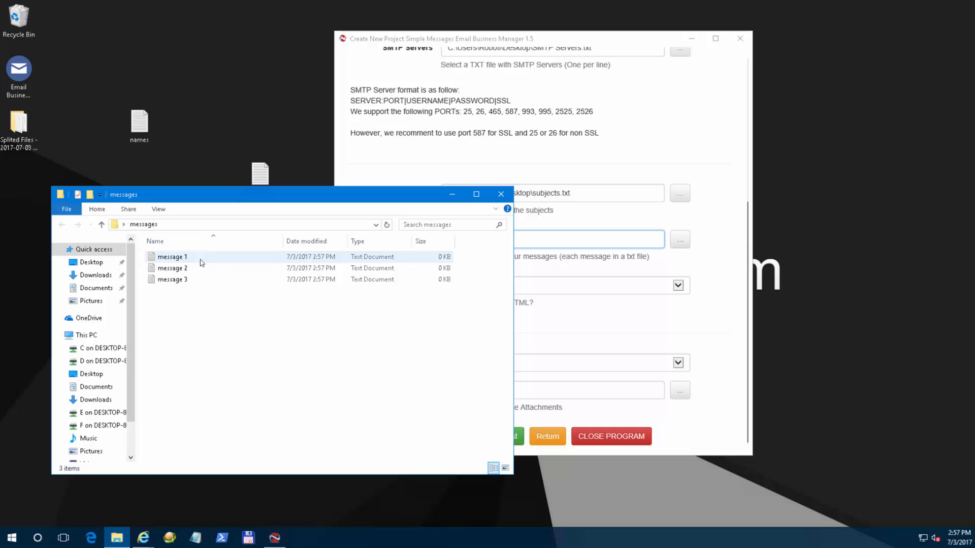
Write 'this is the message #1. this will be send' in message 1, save, and start another line.
double_click(202, 261)
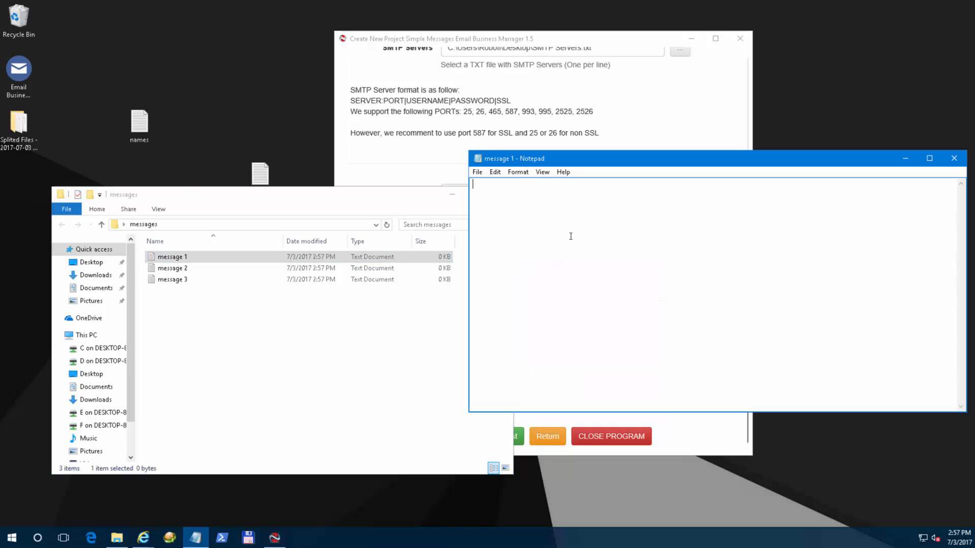
text(this is the message #1. t)
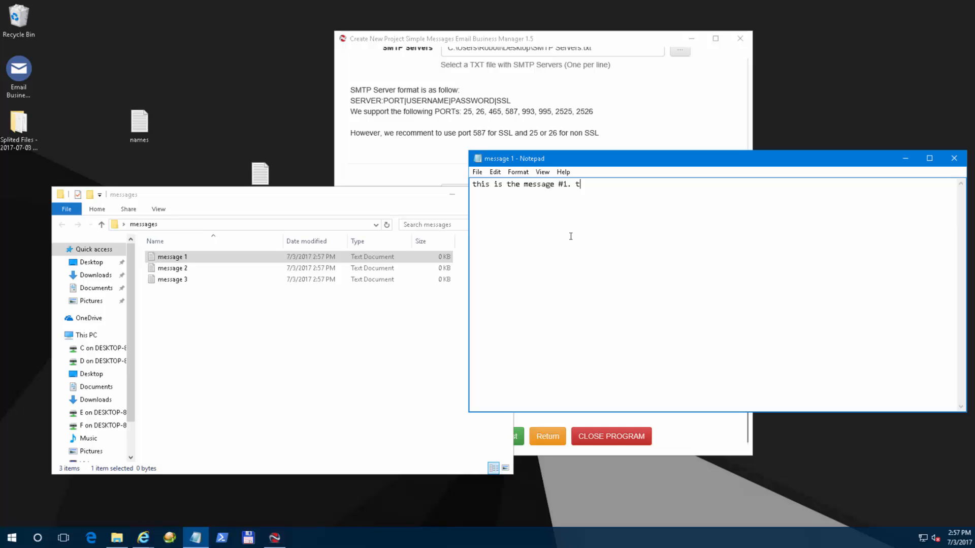
text(his will be send)
key(ctrl+s)
text(this is anoth)
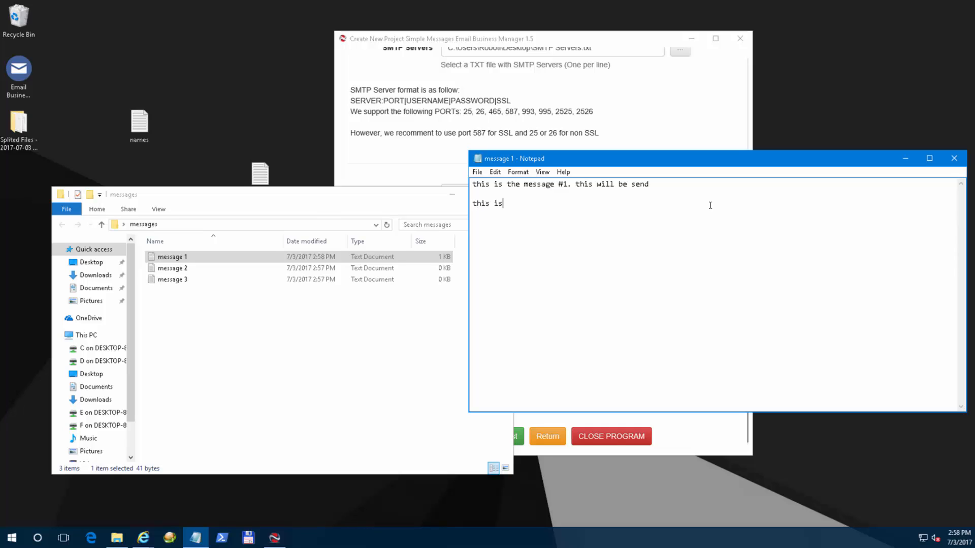
text(ssages)
click(676, 128)
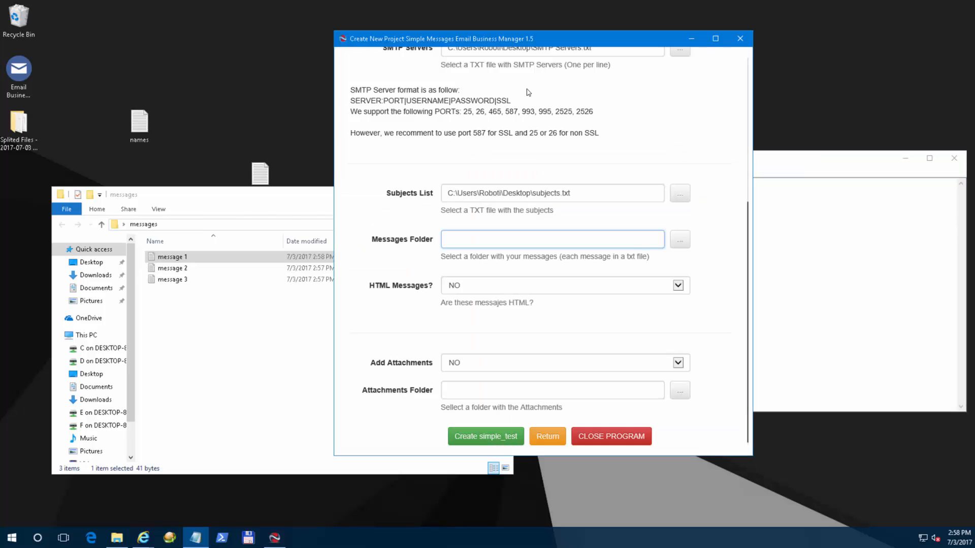
click(466, 288)
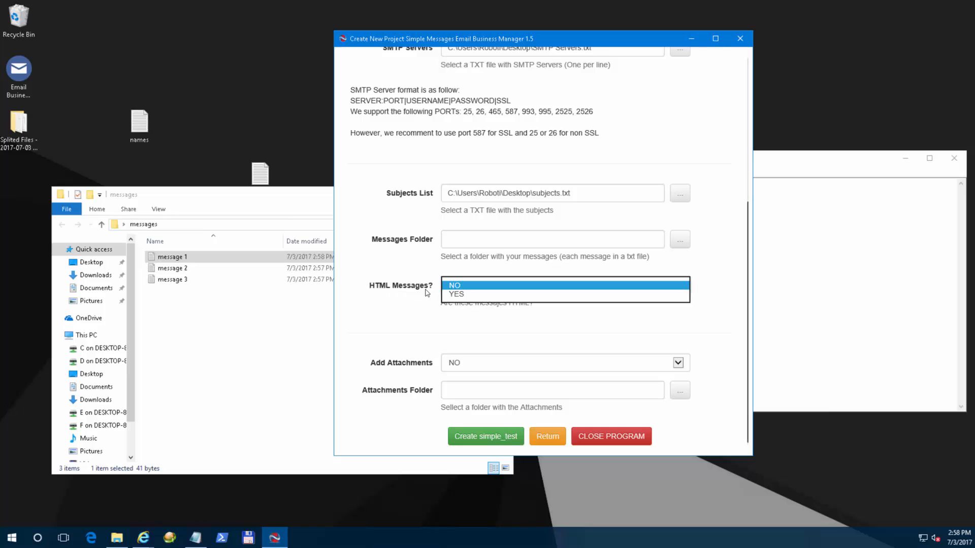
click(467, 295)
click(472, 289)
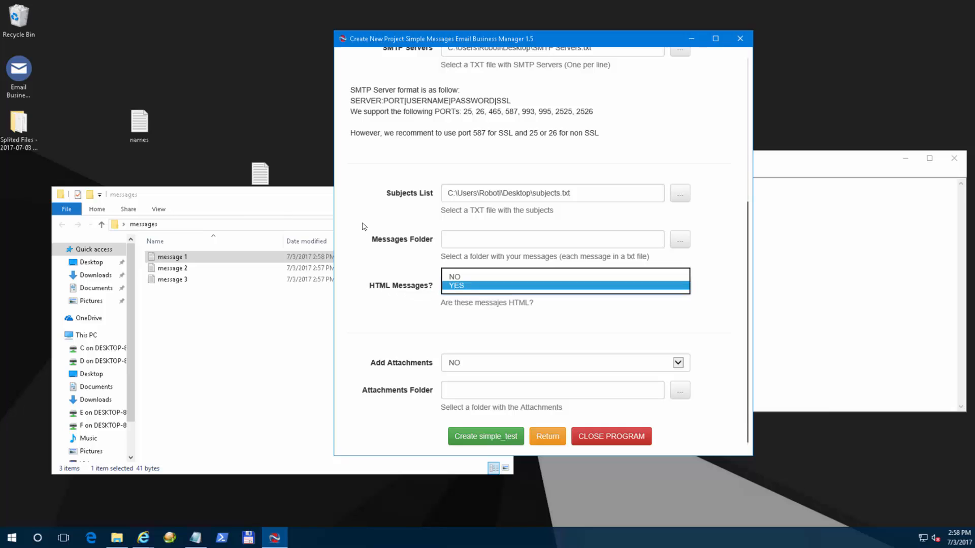
click(472, 276)
click(817, 281)
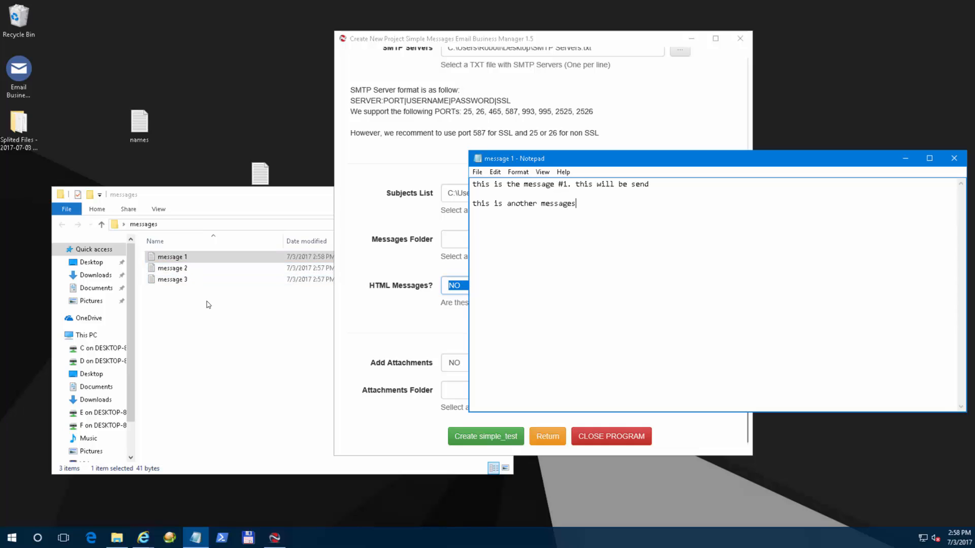
click(456, 313)
click(482, 288)
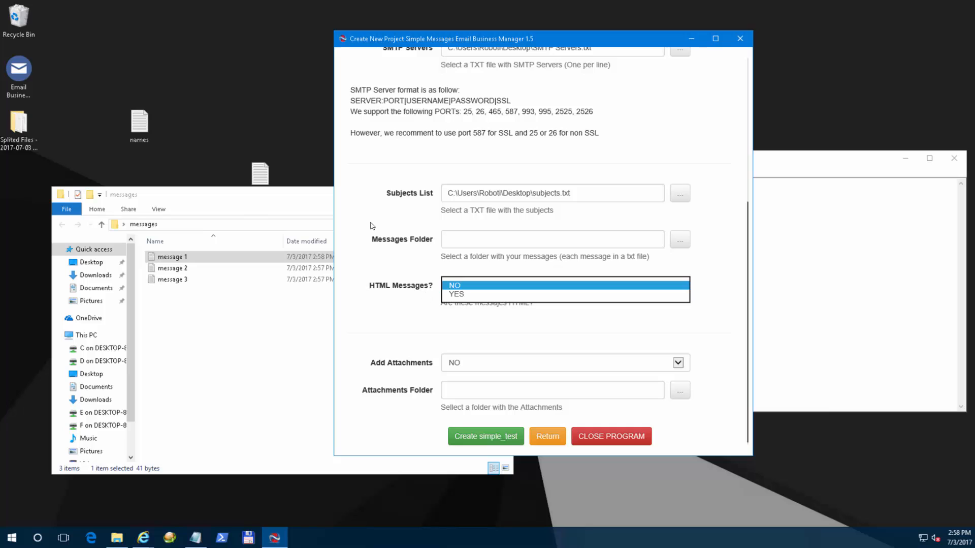
click(417, 289)
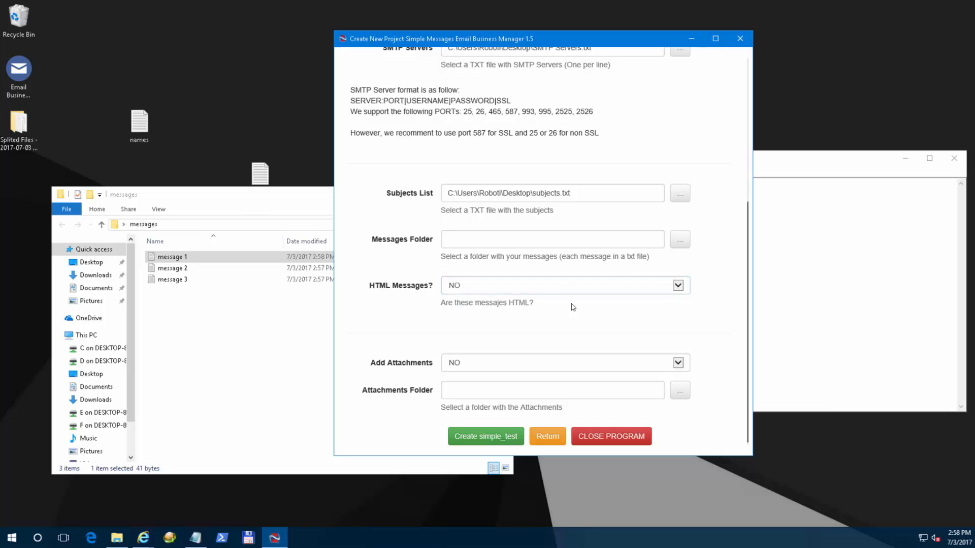
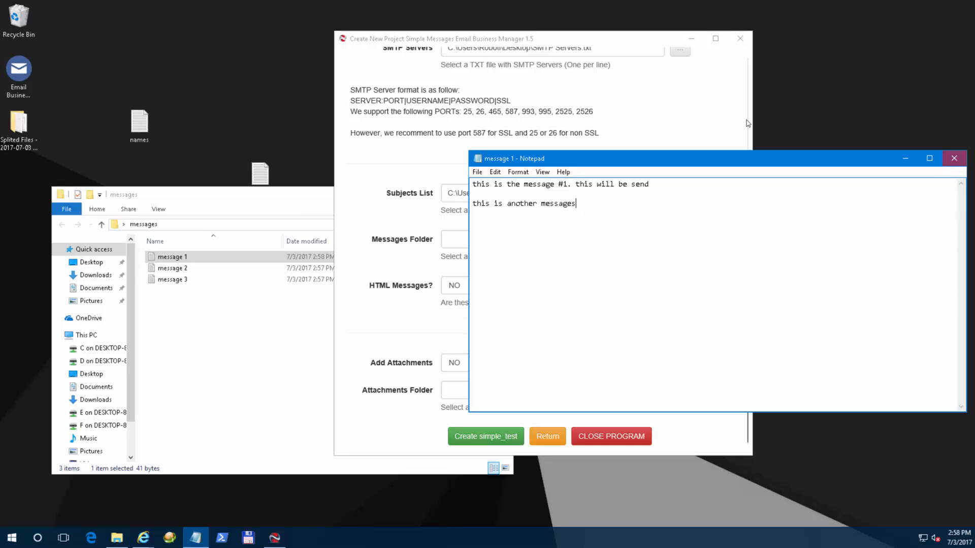
Save message 1, then write 'this is the second messag' in message 2 and save it.
click(953, 158)
click(474, 282)
double_click(170, 267)
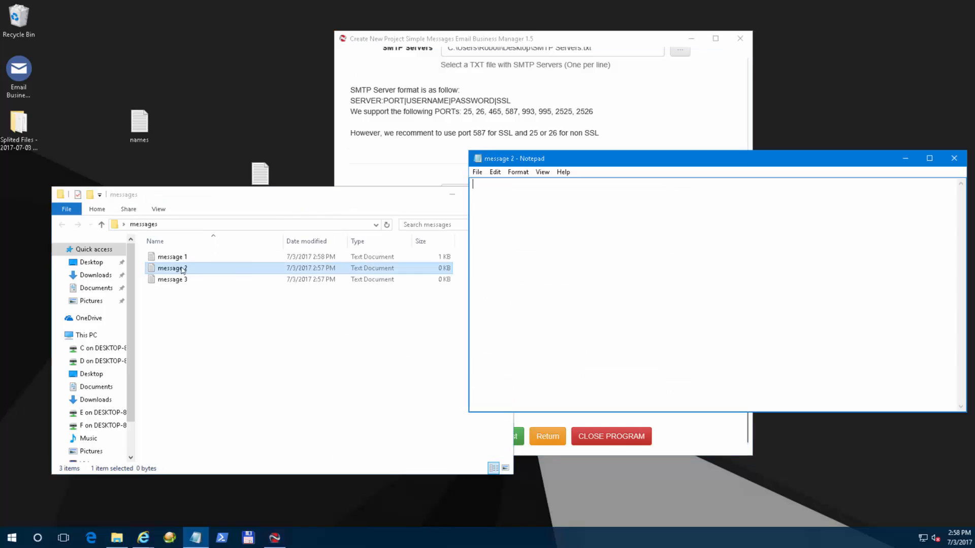
text(this is the second message)
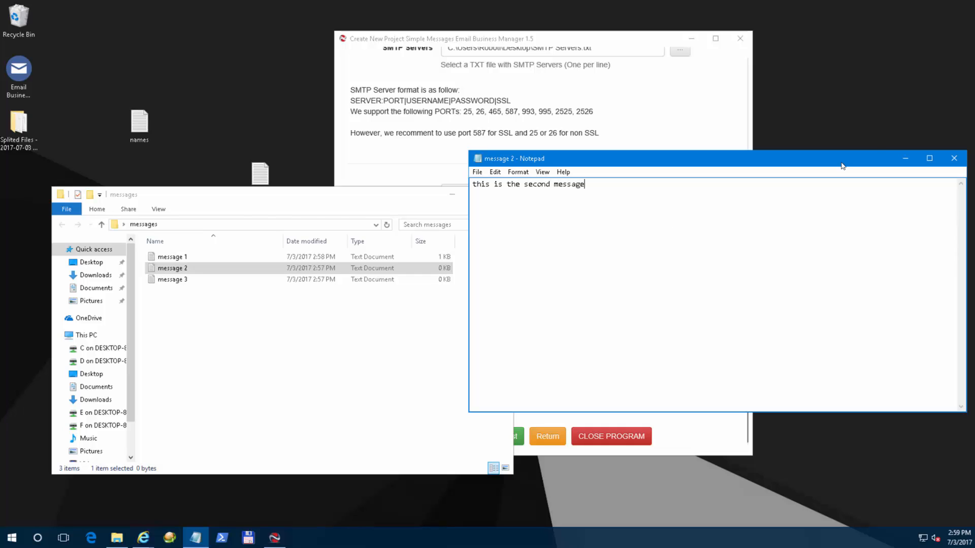
click(954, 158)
click(469, 280)
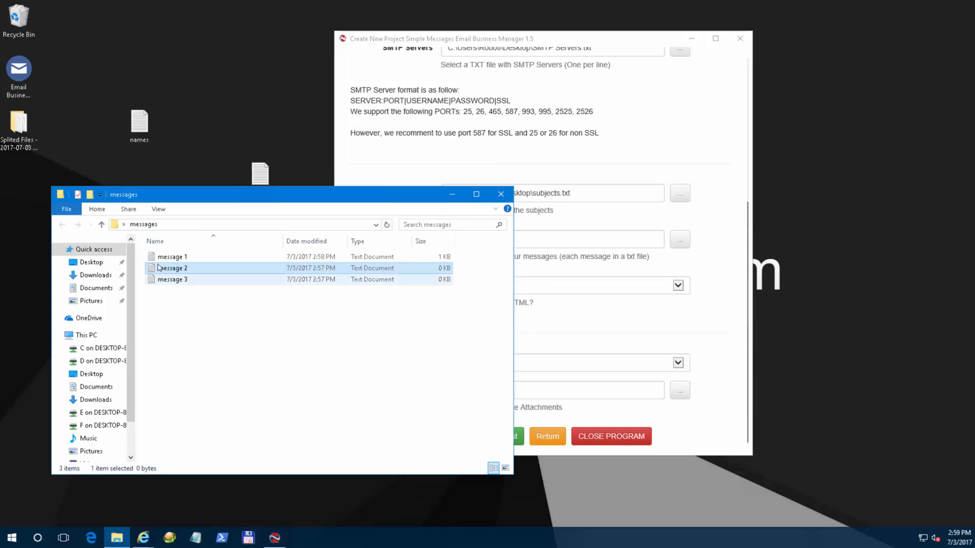
Write message 3's text ending 'so this message has no html code', save it, and return to the project form.
click(172, 279)
text(and a)
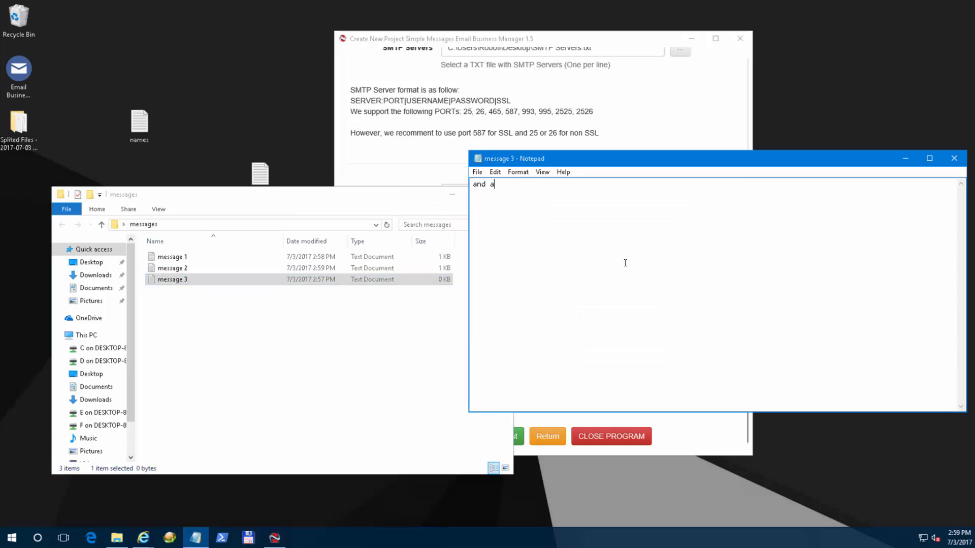
text( 3rd message came around )
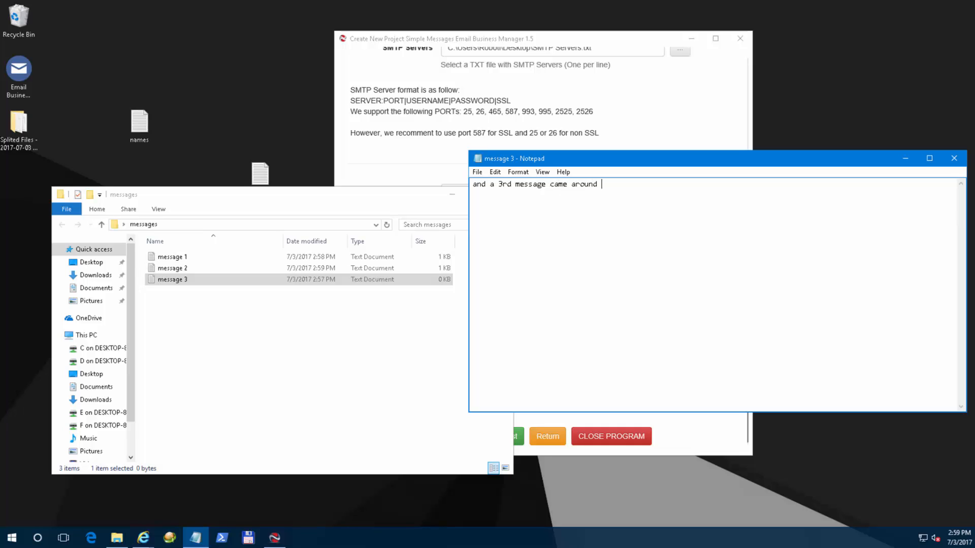
text(we hit enter)
text(so this message has)
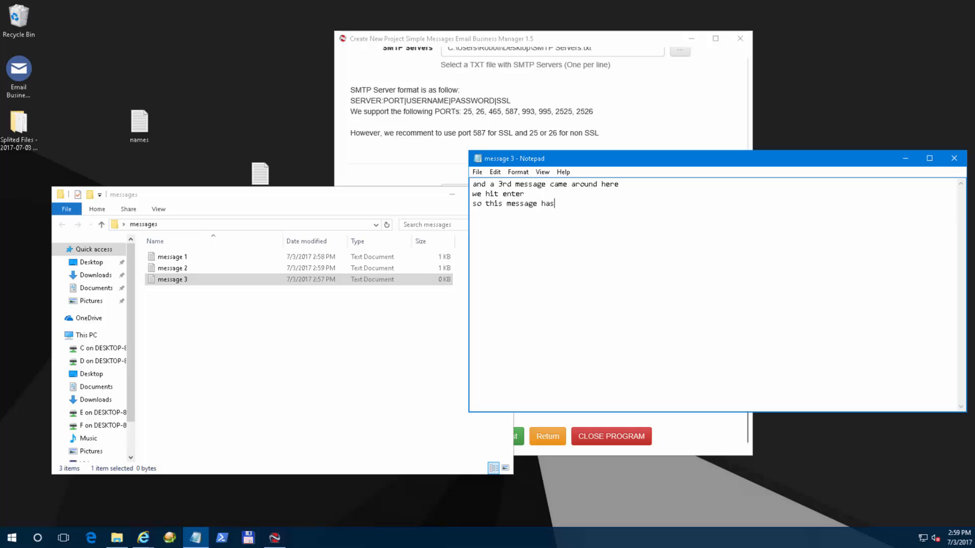
text( no html code)
click(964, 158)
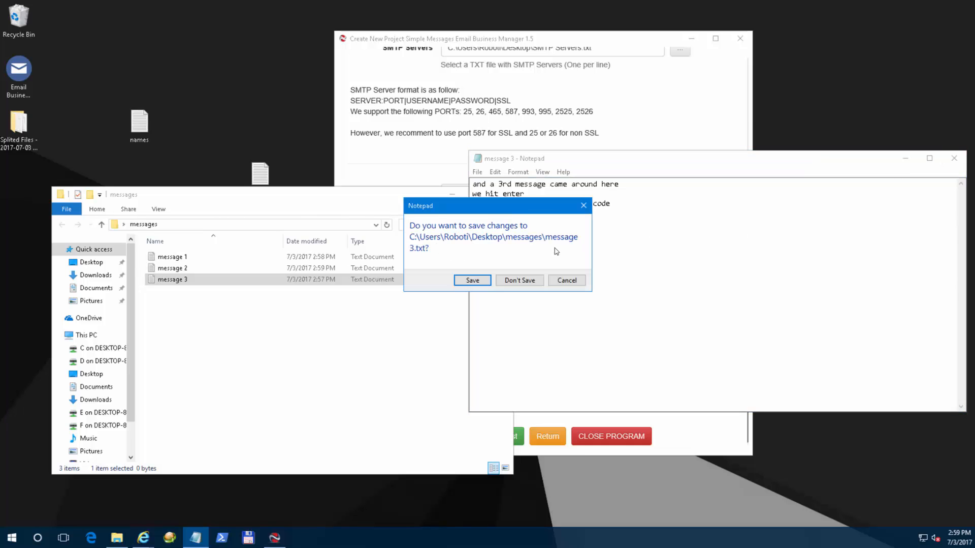
click(465, 281)
click(725, 209)
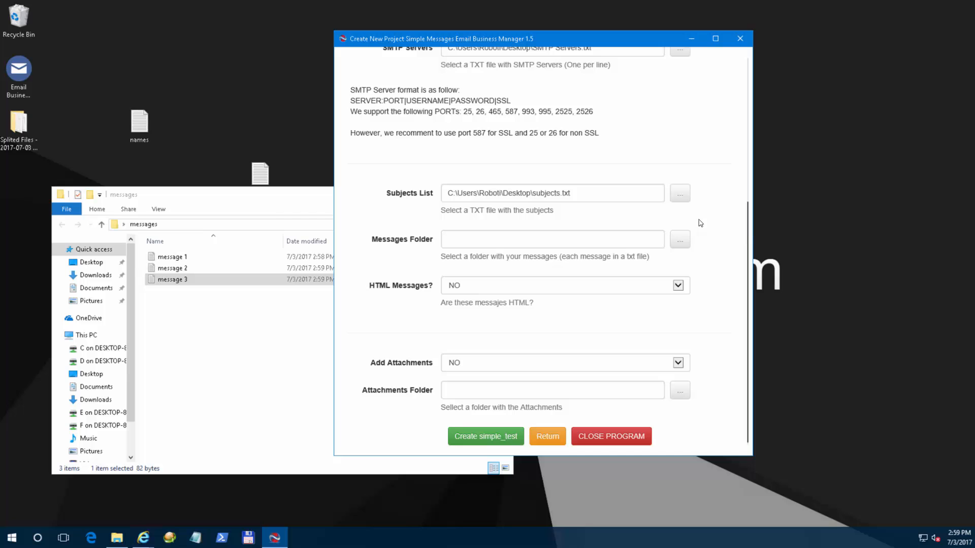
Point the project's Messages Folder to the 'messages' folder on the Desktop.
click(680, 239)
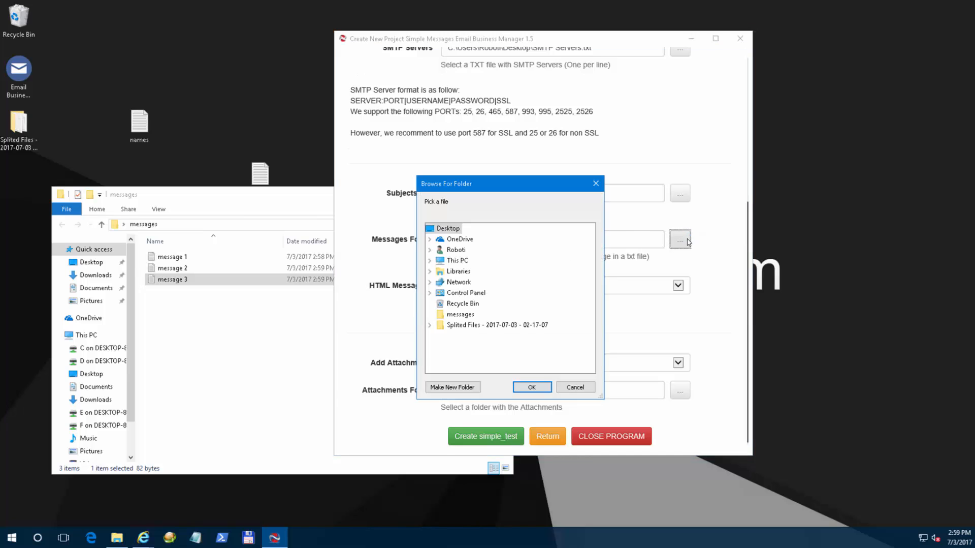
click(460, 314)
click(531, 387)
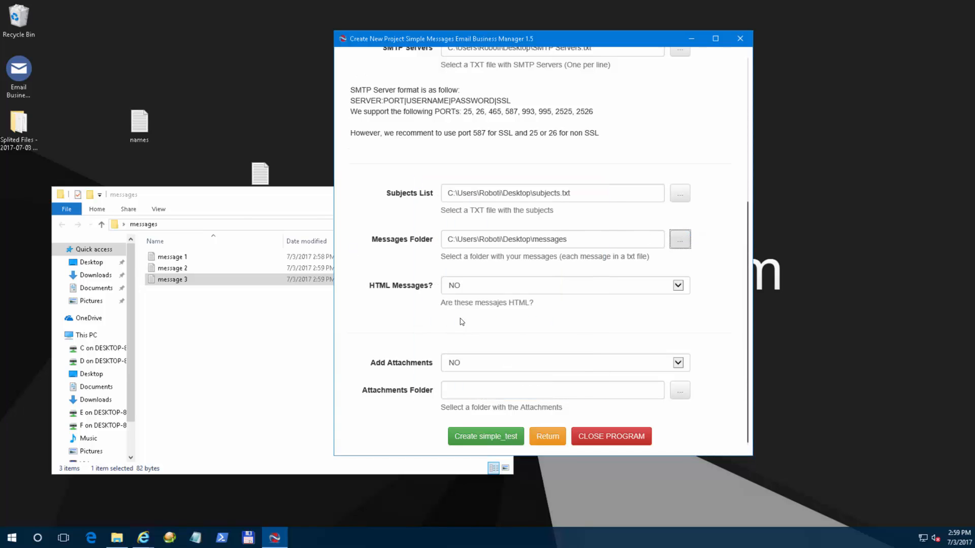
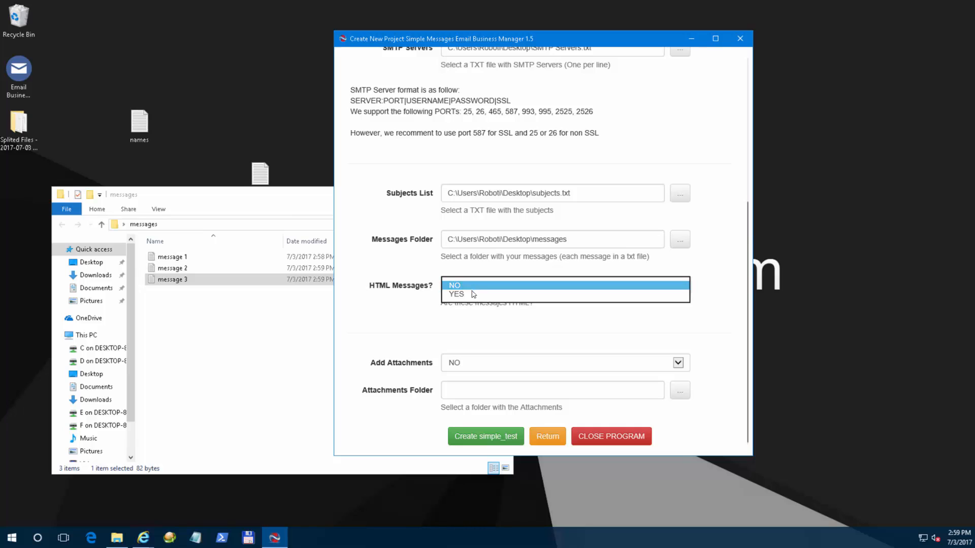
Set the project's HTML Messages? option to NO.
click(472, 295)
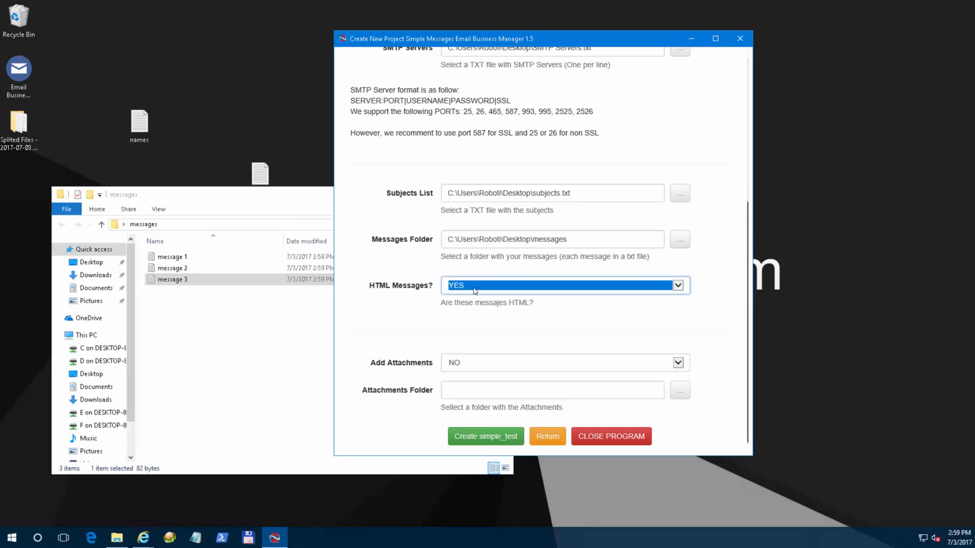
click(472, 286)
click(472, 285)
click(482, 310)
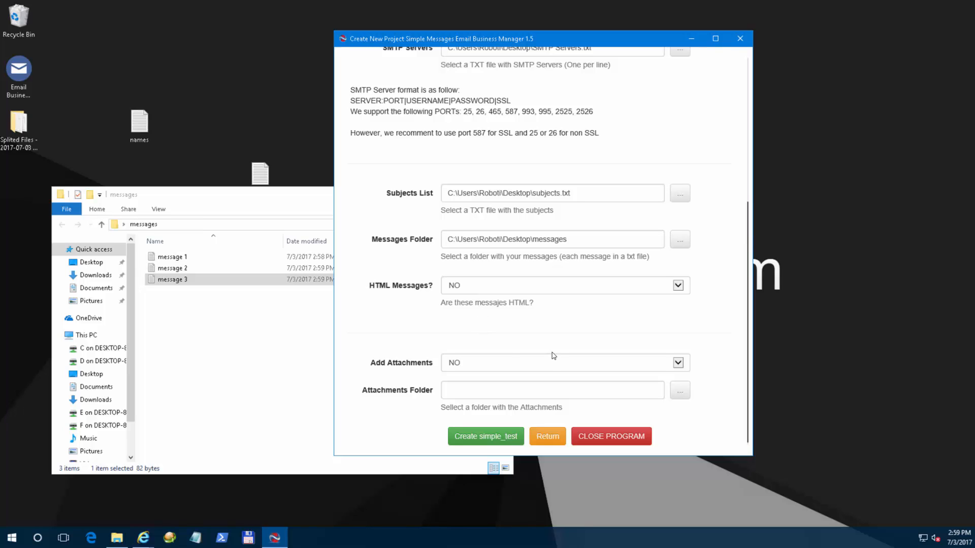
Leave Add Attachments set to NO.
click(513, 363)
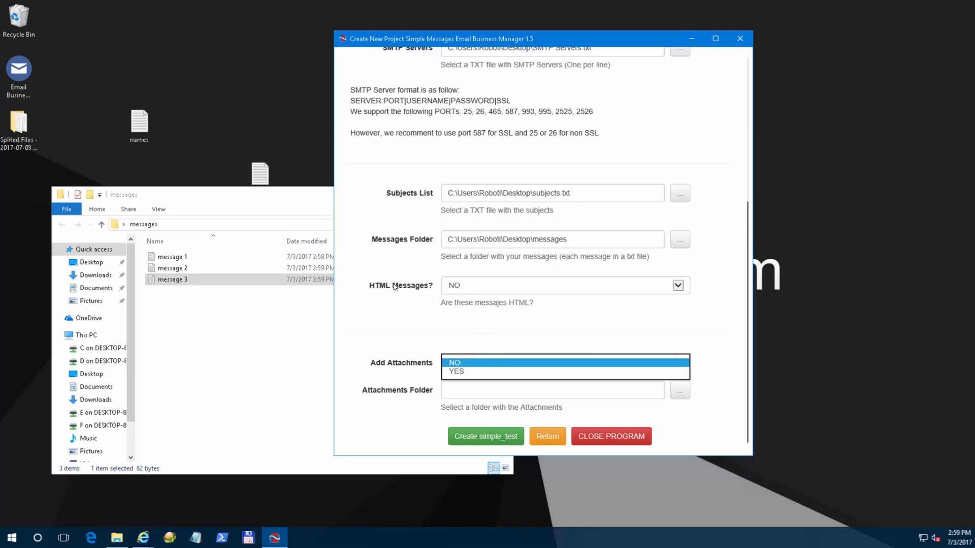
click(504, 343)
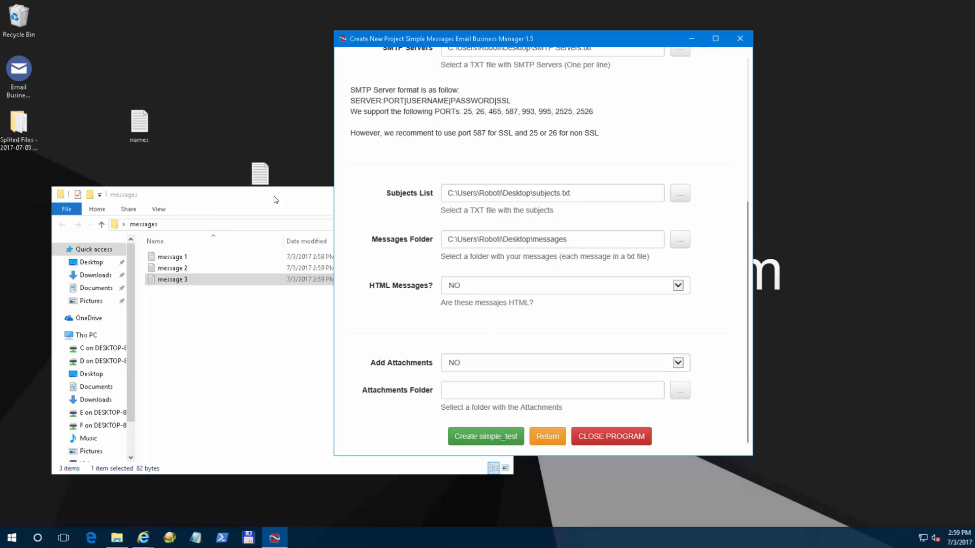
click(300, 193)
Close the messages folder window and create a new desktop folder named 'attach'.
drag(299, 196, 408, 204)
click(610, 203)
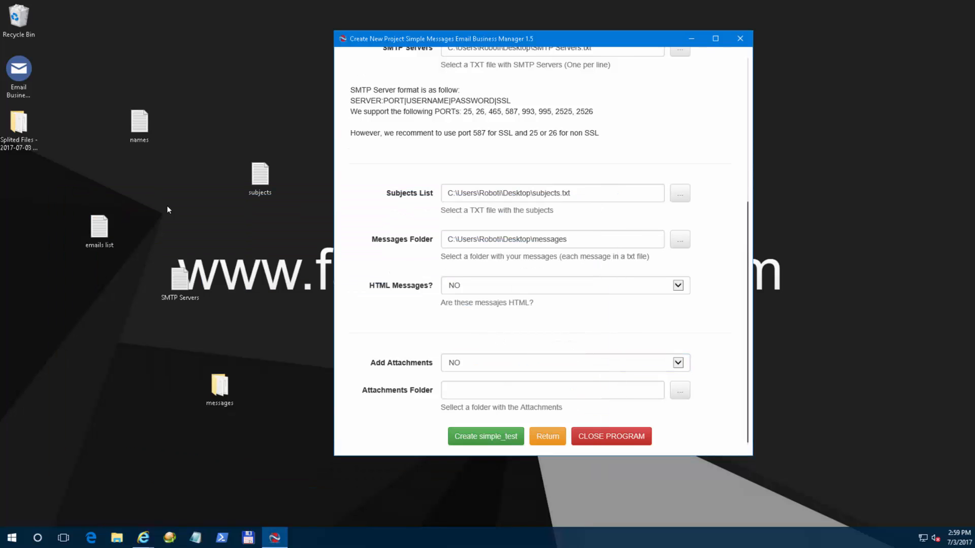
right_click(172, 210)
mouse_move(264, 297)
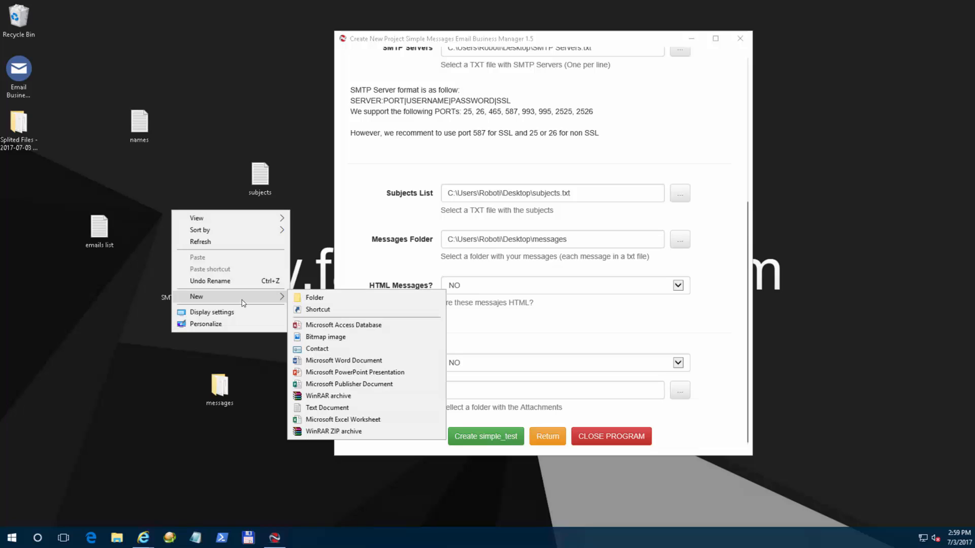
click(331, 299)
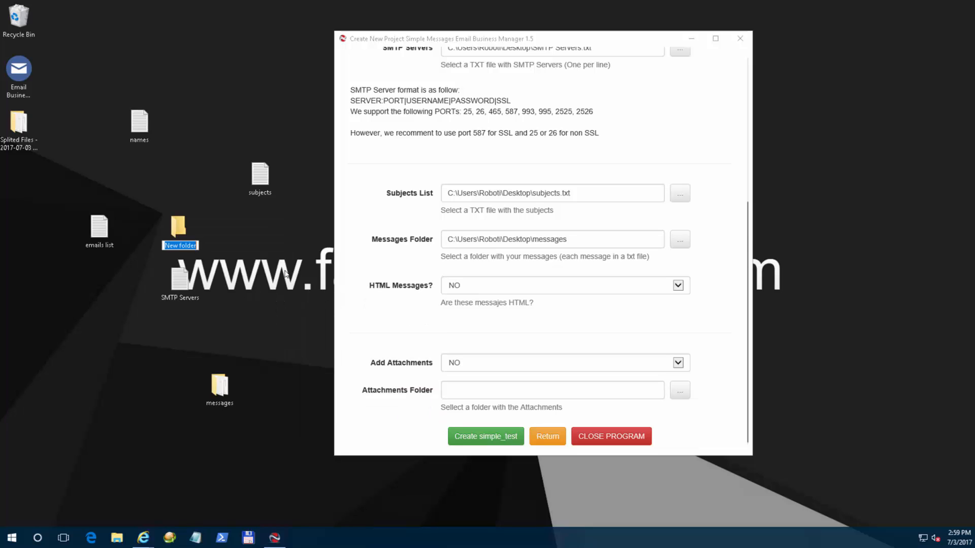
text(attach)
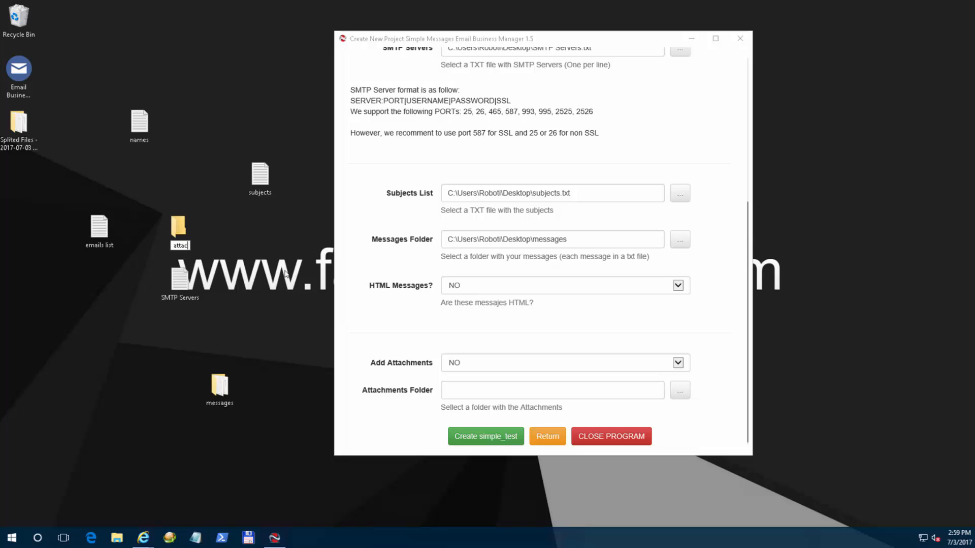
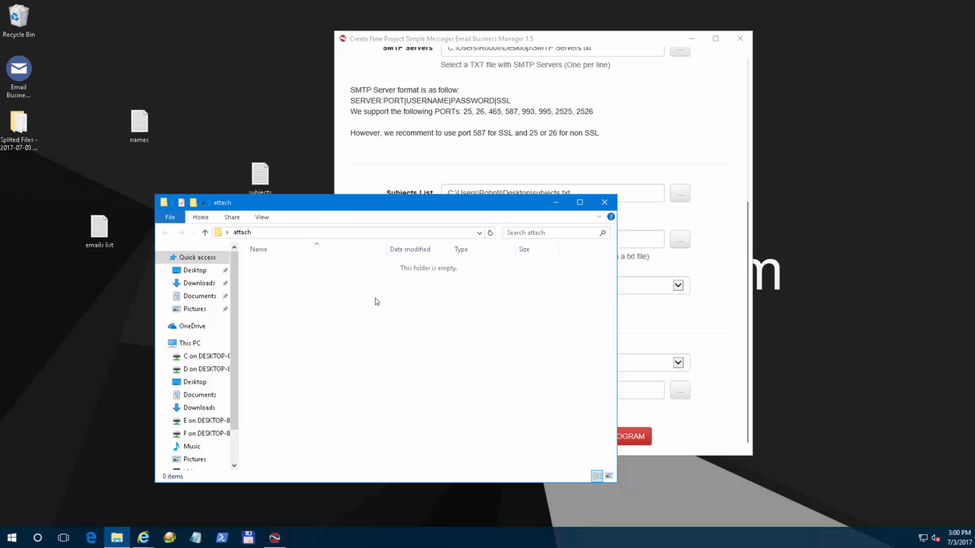
Paste the five JPG images 1 to 5 into the empty attach folder and clear the selection.
key(ctrl+v)
click(341, 344)
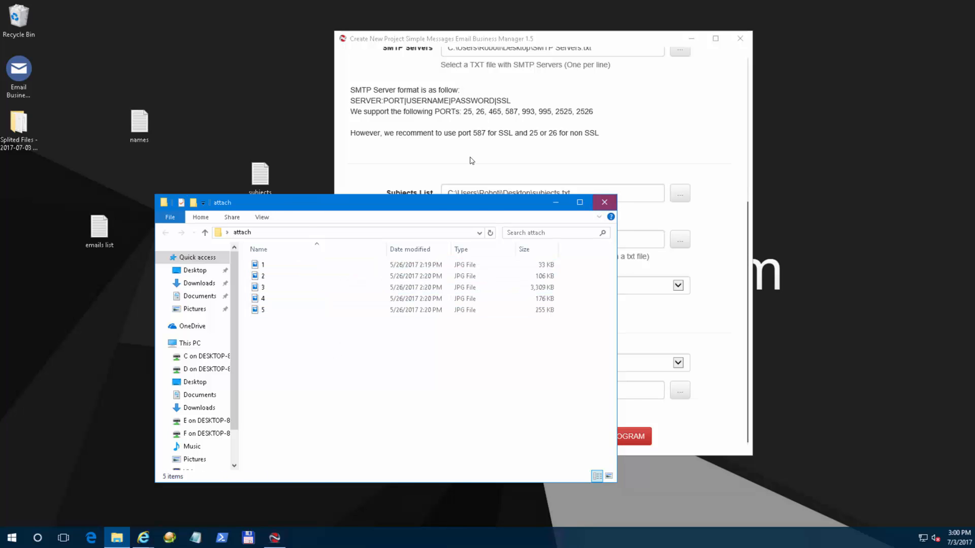
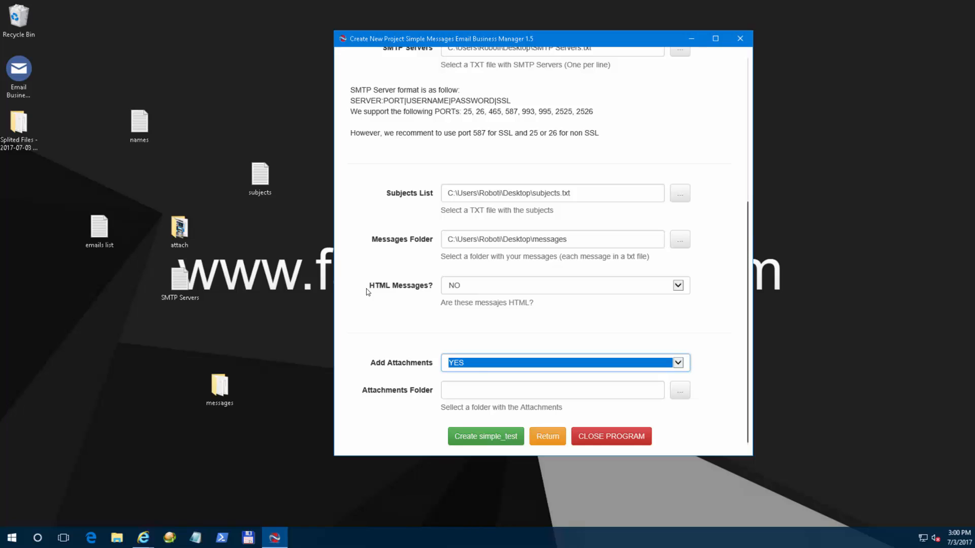
Point the project's Attachments Folder at the 'attach' folder on the desktop and check the filled-in path.
click(680, 390)
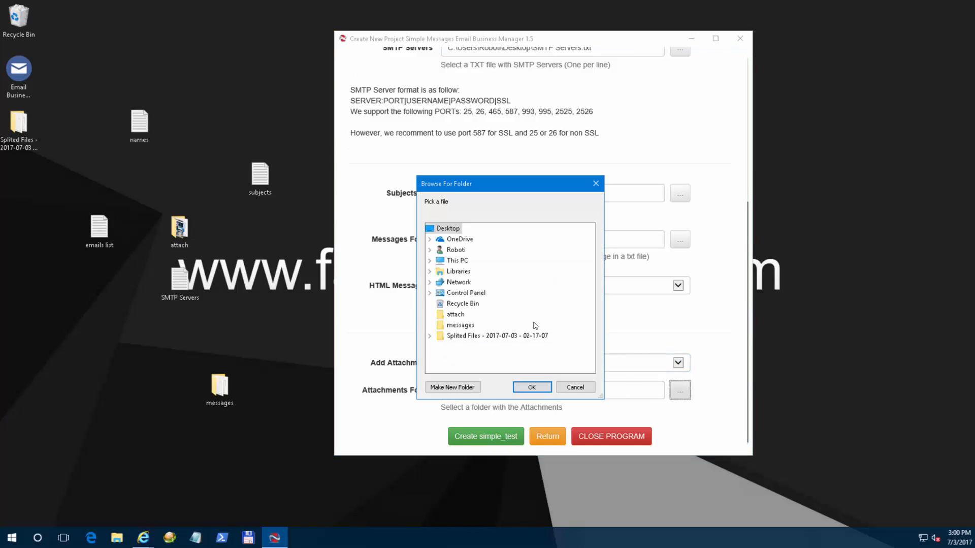
click(455, 314)
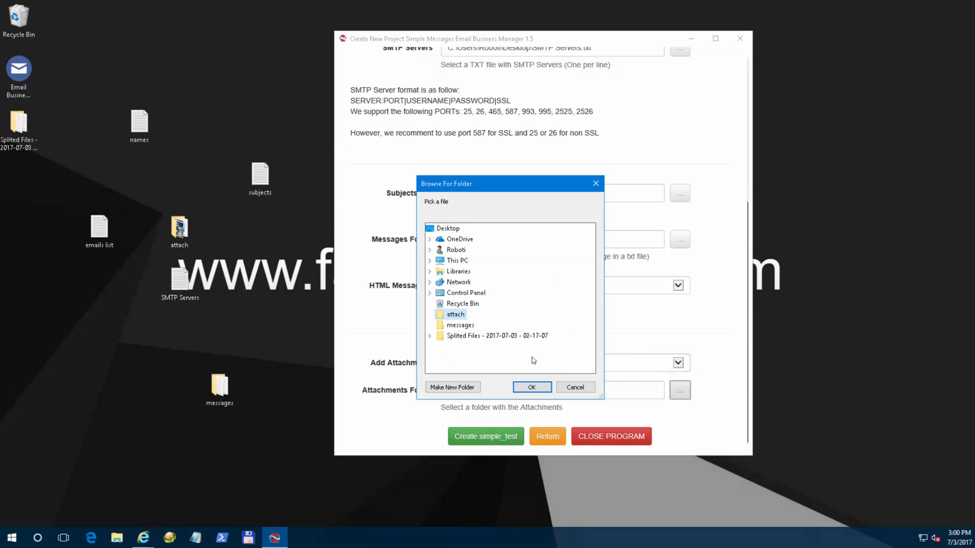
click(526, 388)
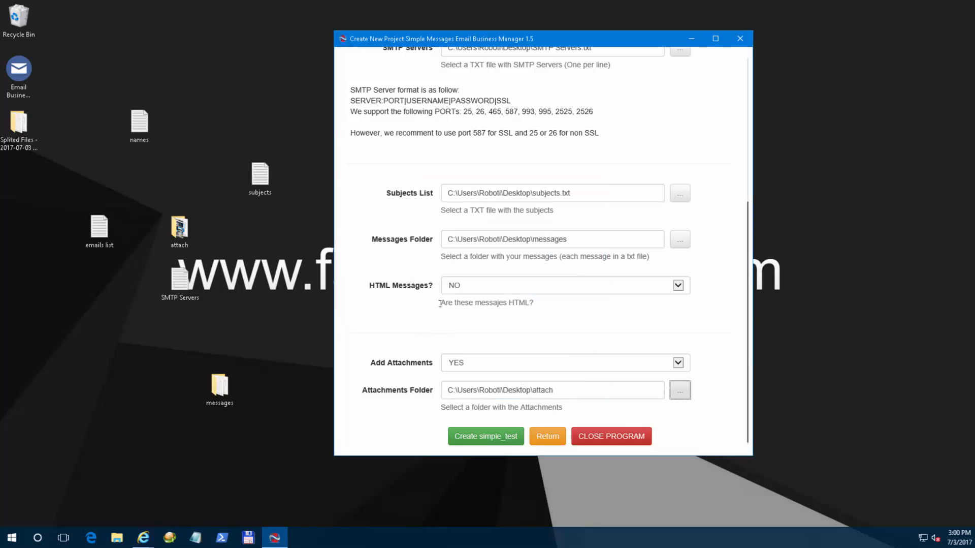
click(565, 389)
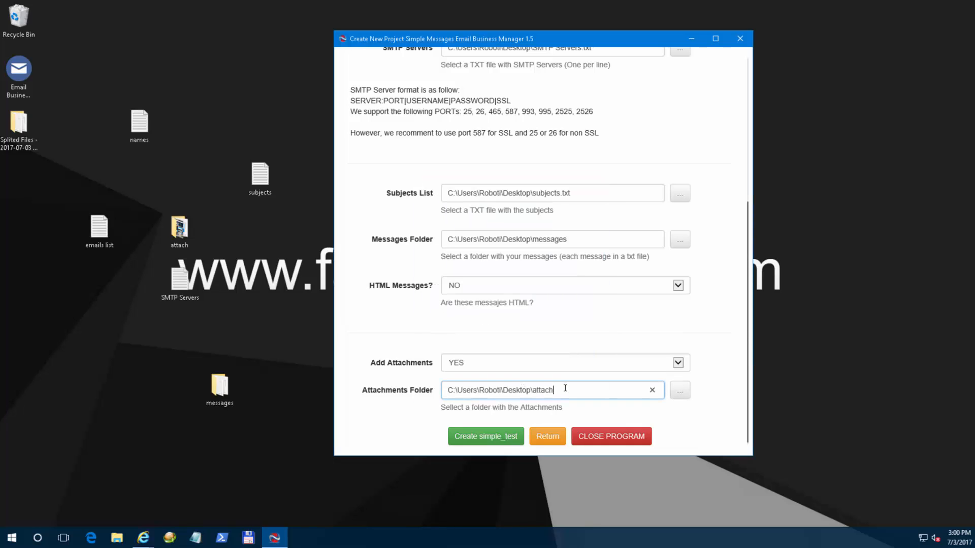
click(228, 383)
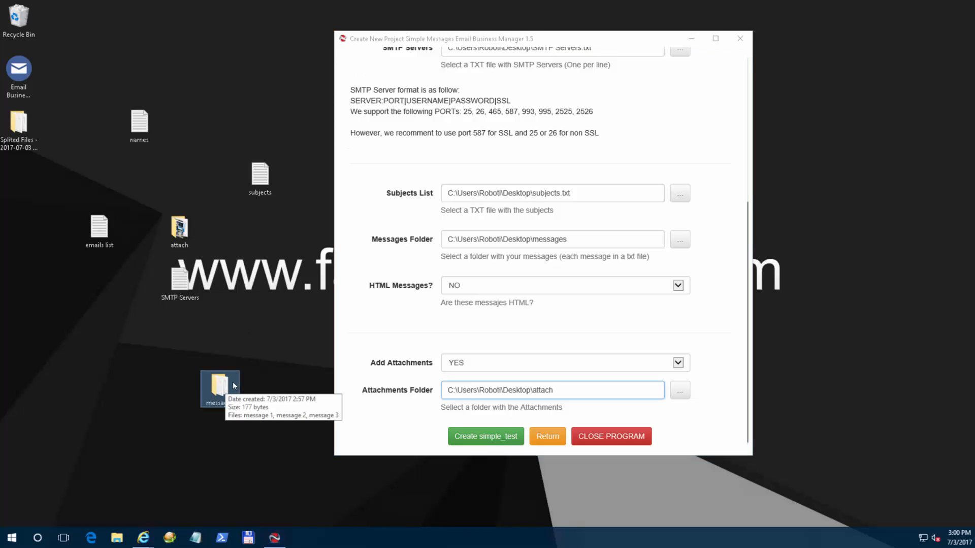
double_click(179, 227)
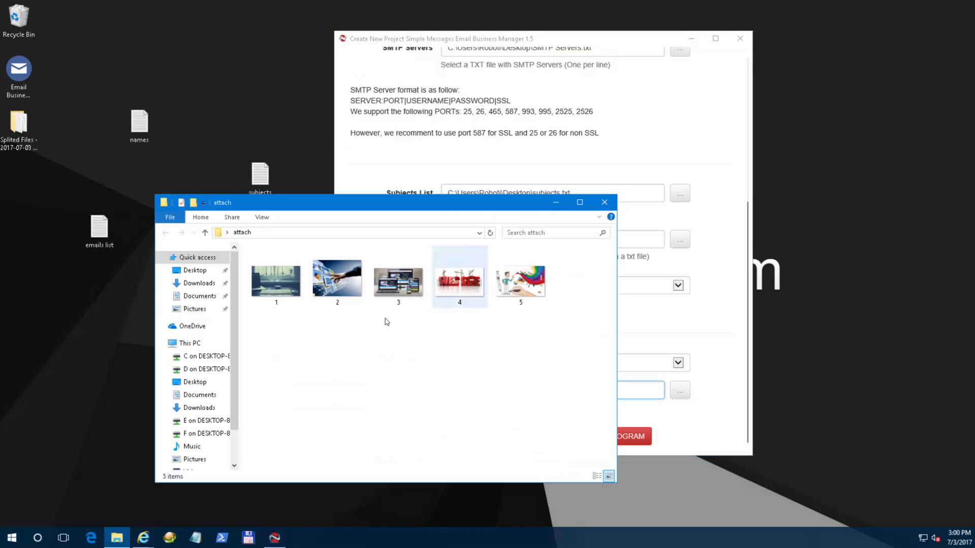
drag(413, 202, 312, 176)
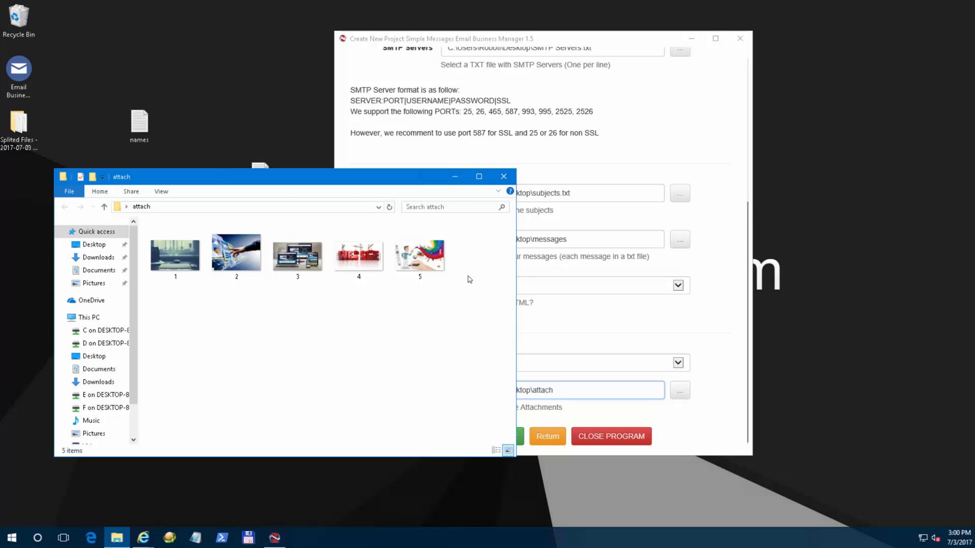
drag(475, 279, 224, 243)
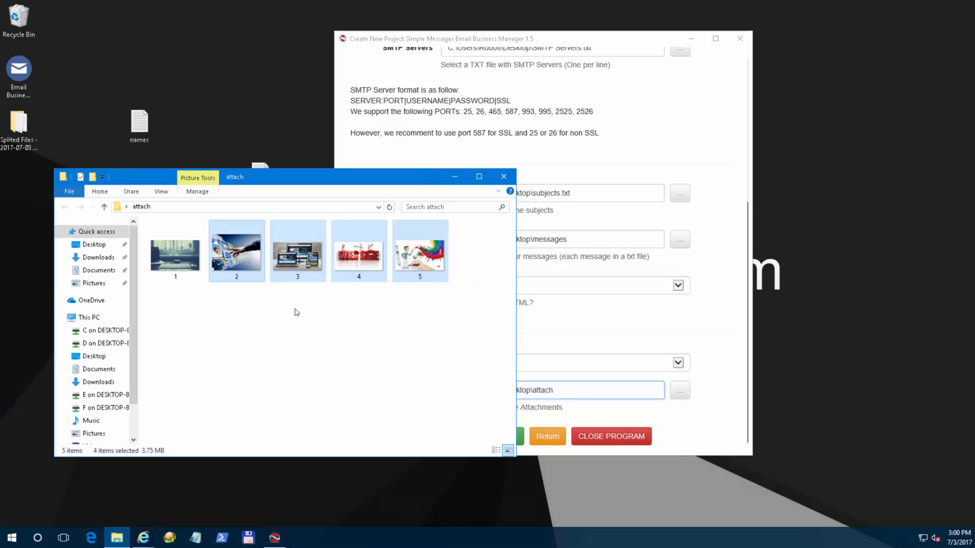
click(323, 331)
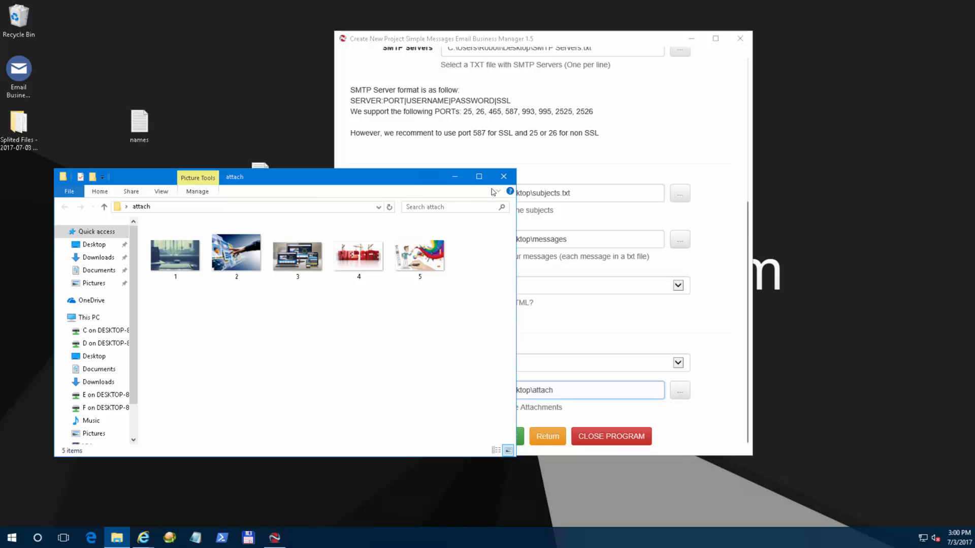
click(504, 177)
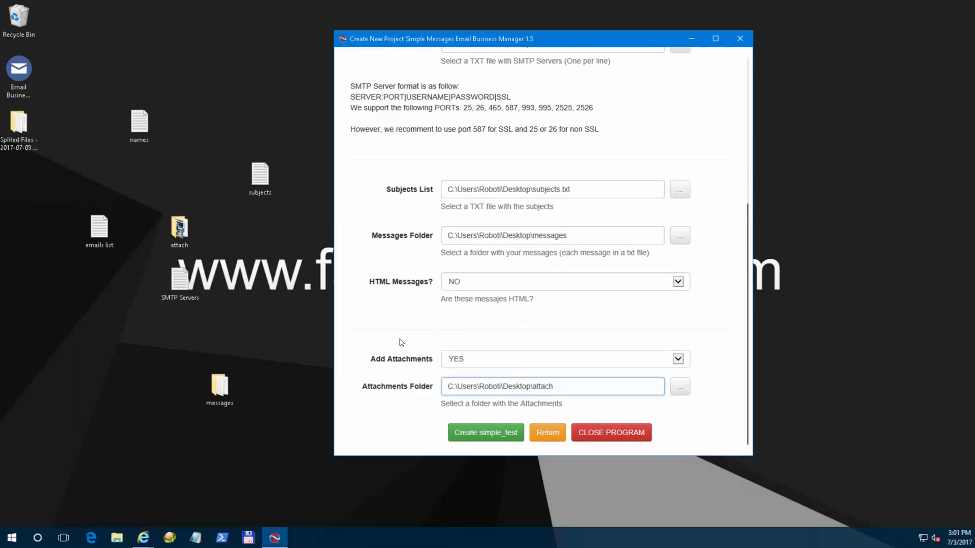
scroll(402, 340, down, 1)
scroll(374, 342, up, 5)
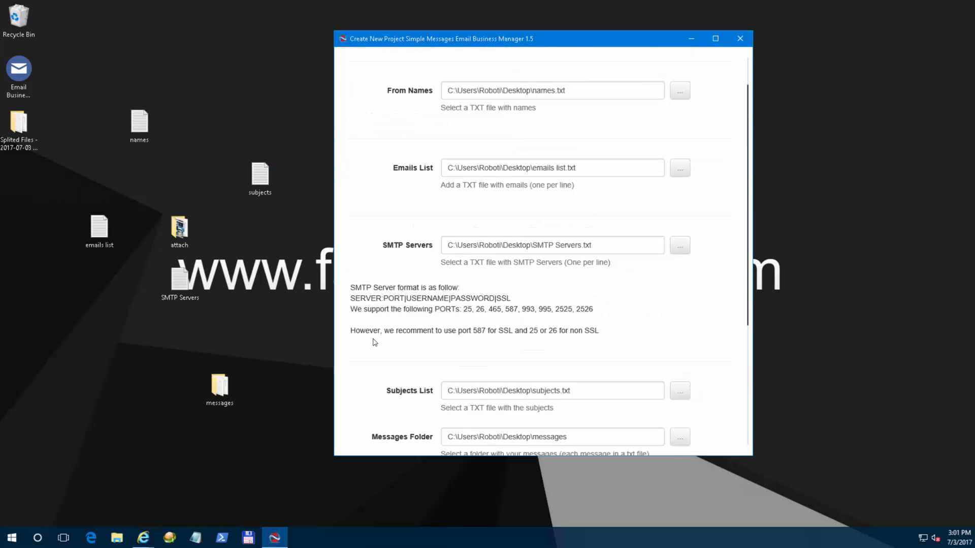
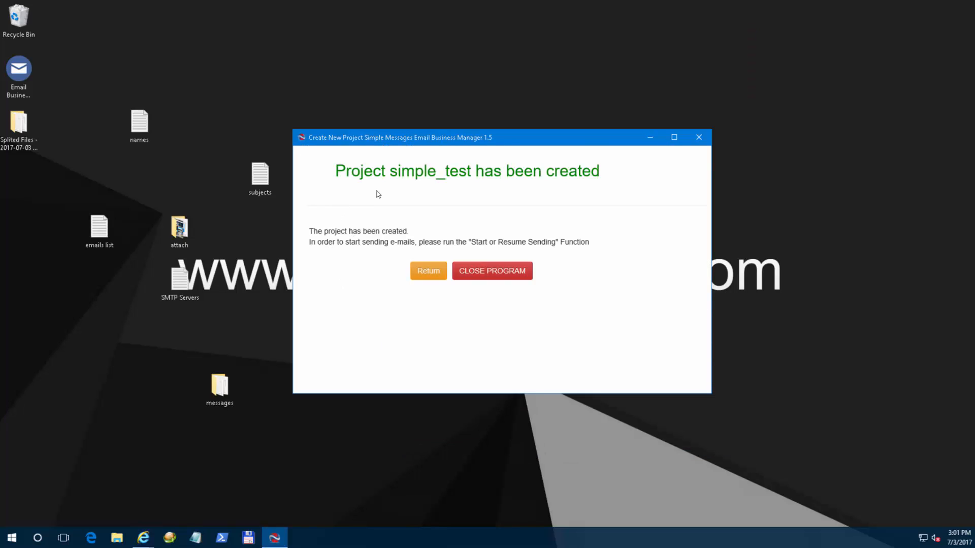
Review the confirmation that project simple_test was created, then return to the Welcome screen.
drag(394, 172, 475, 173)
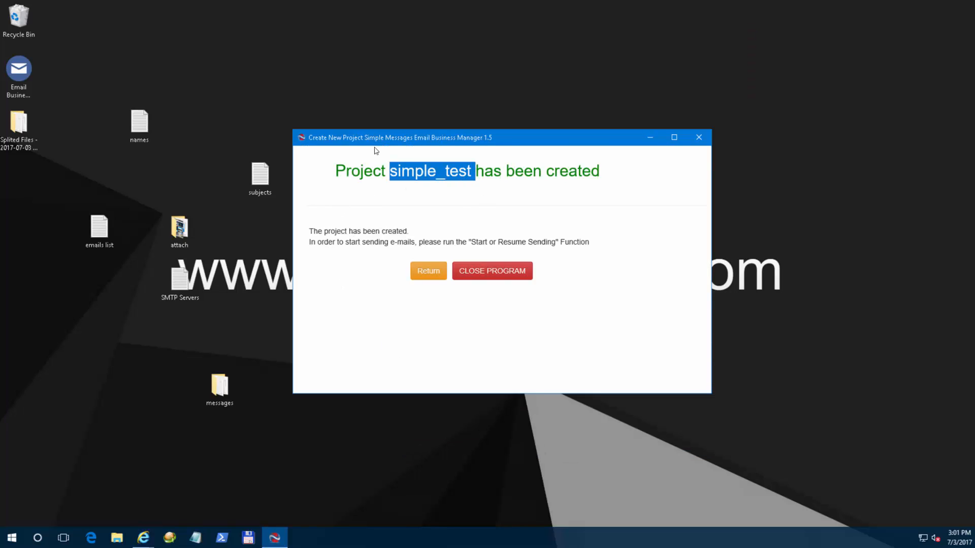
click(370, 150)
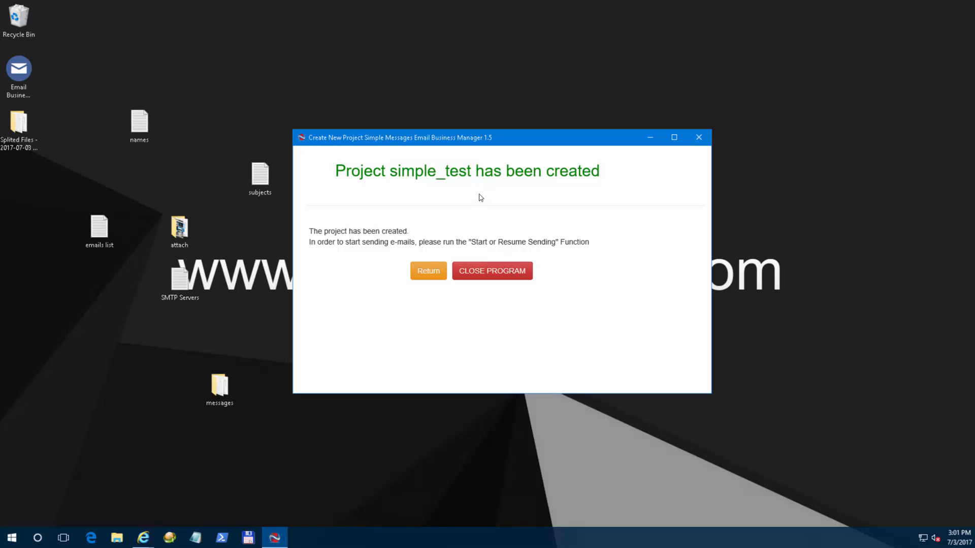
drag(311, 230, 455, 237)
click(456, 235)
click(426, 273)
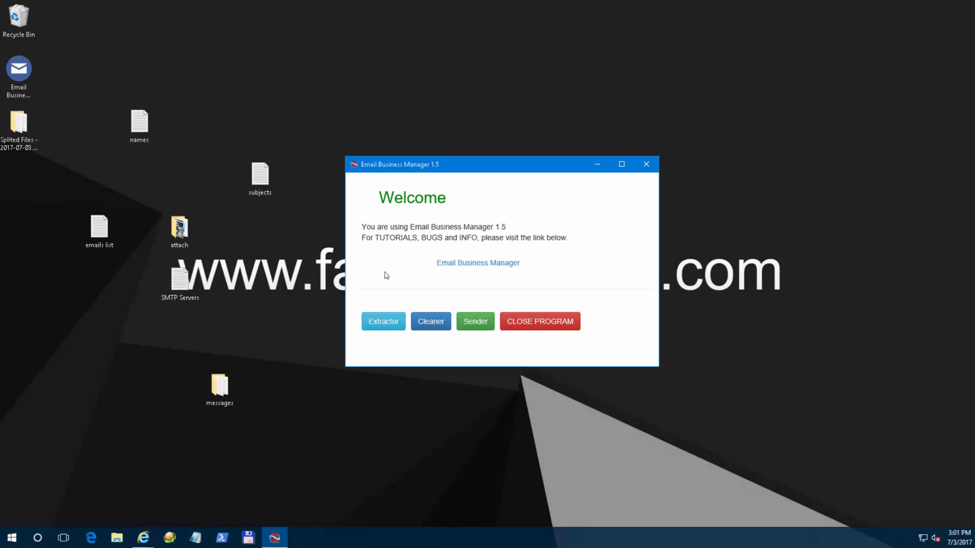
Open the Delete Projects page, check simple_test is listed, and return without deleting.
click(471, 318)
click(485, 258)
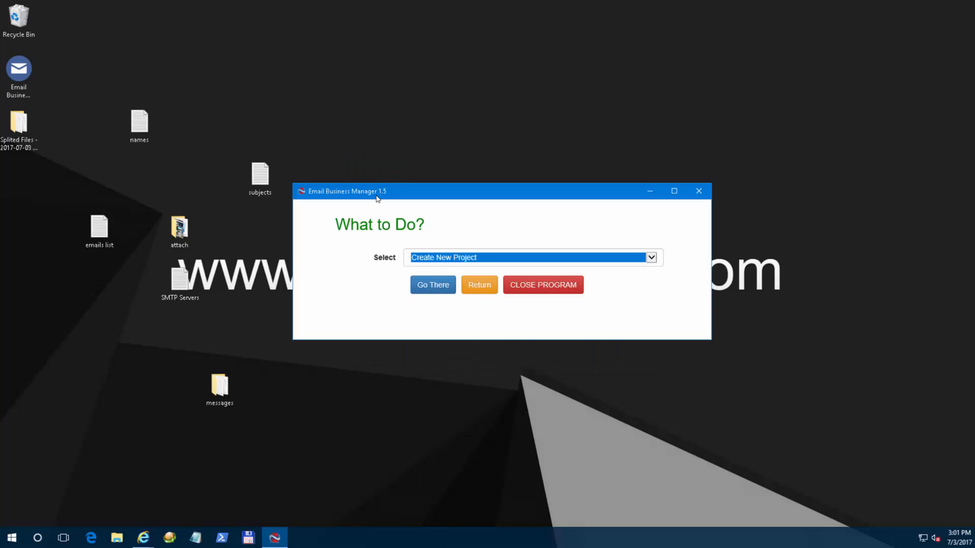
click(468, 274)
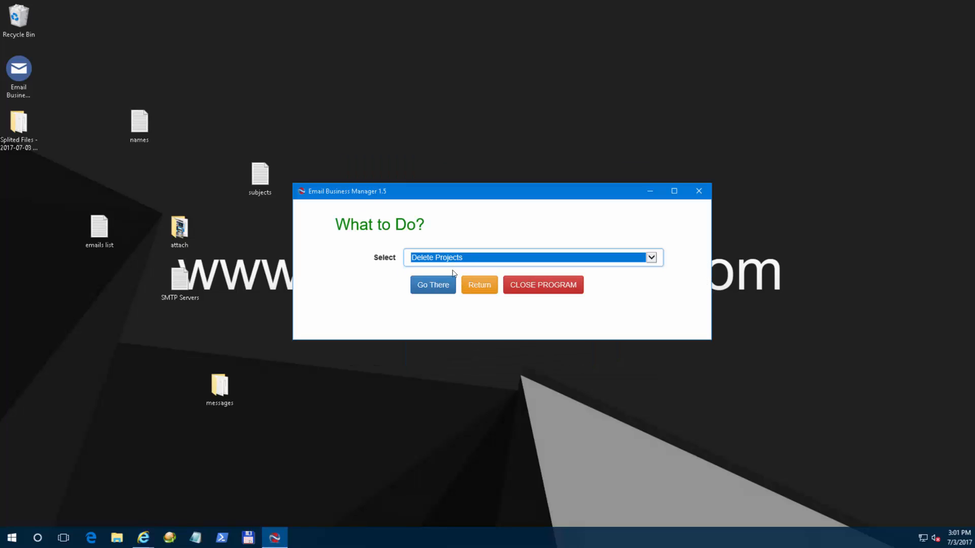
click(435, 285)
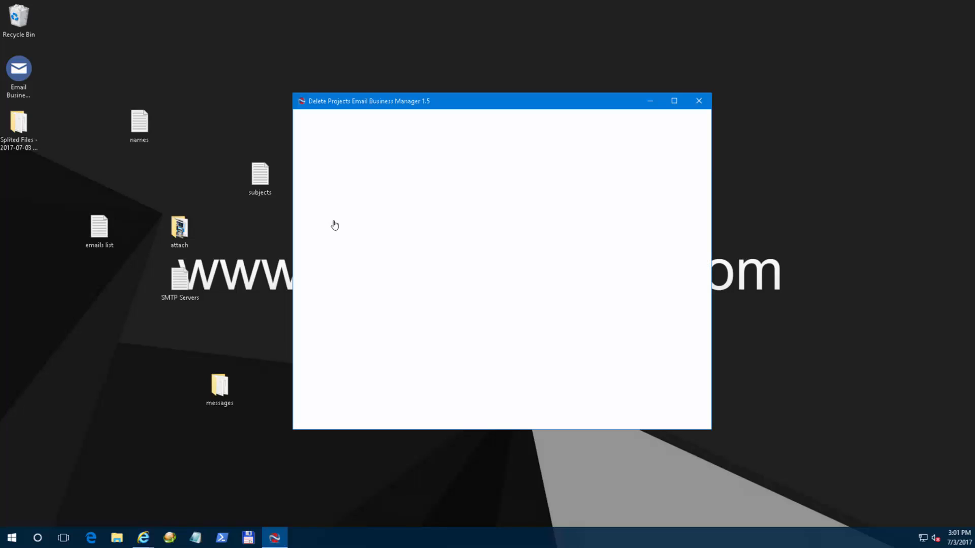
click(464, 193)
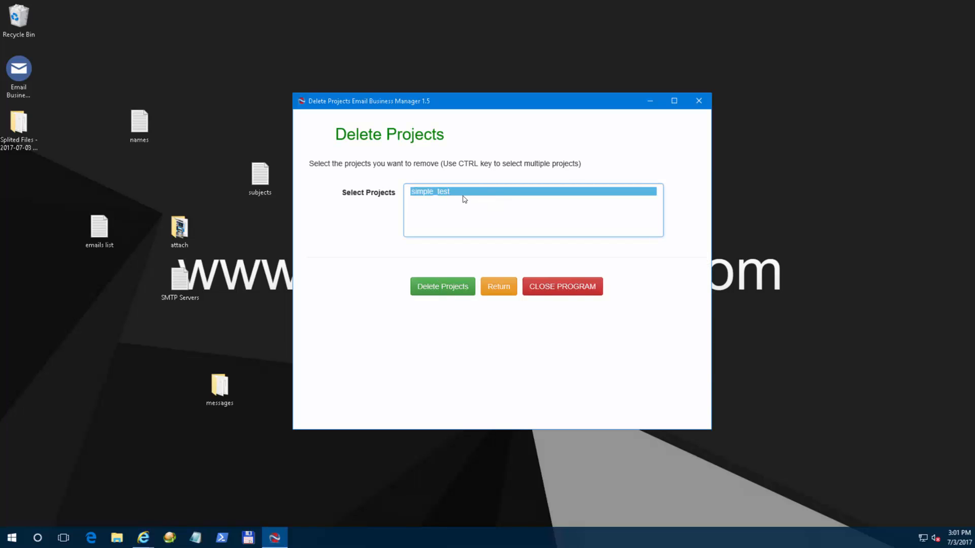
click(497, 291)
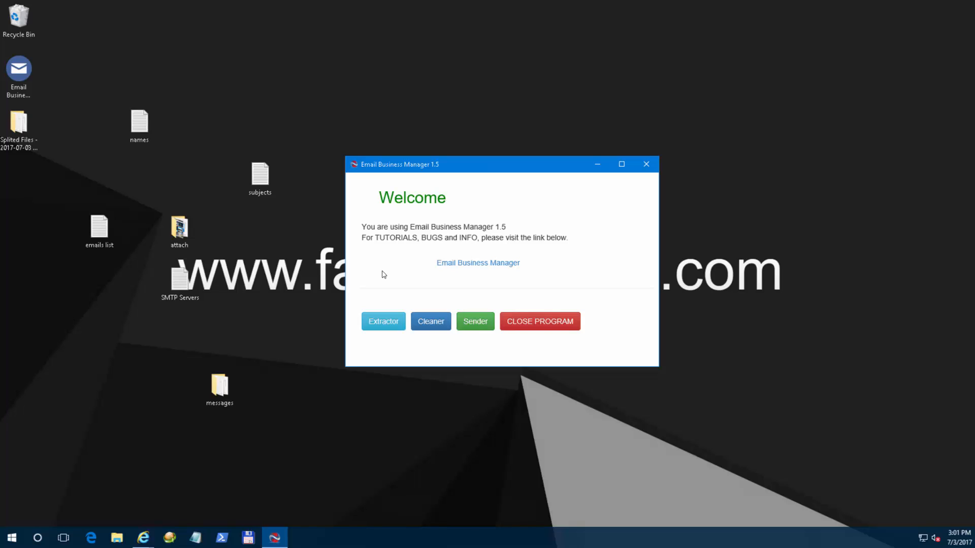
Set the What to Do? task to Start or Resume Sending.
click(475, 320)
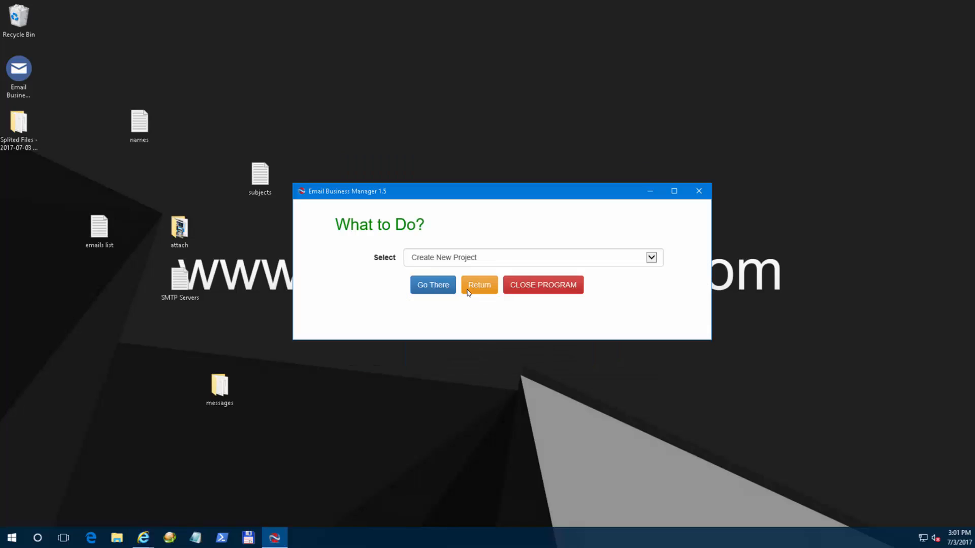
click(455, 256)
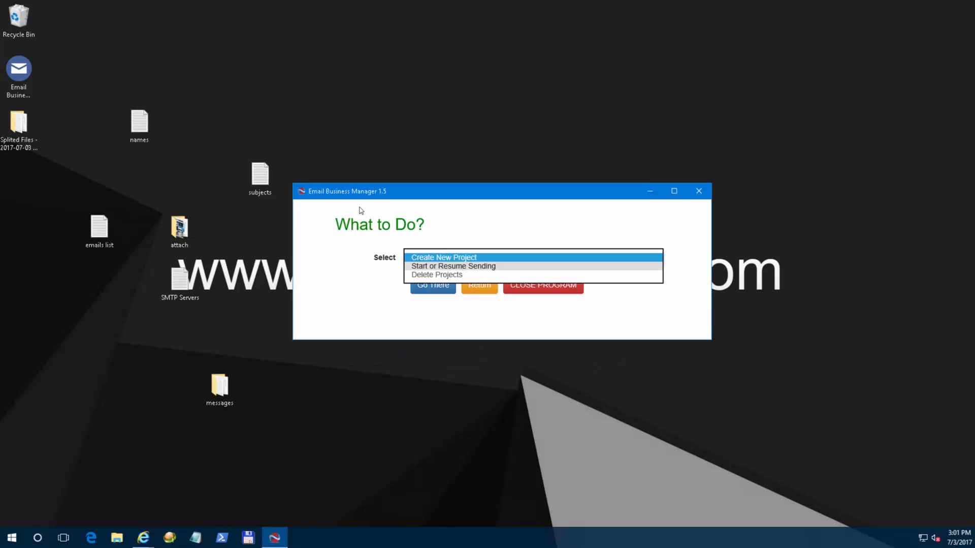
click(462, 267)
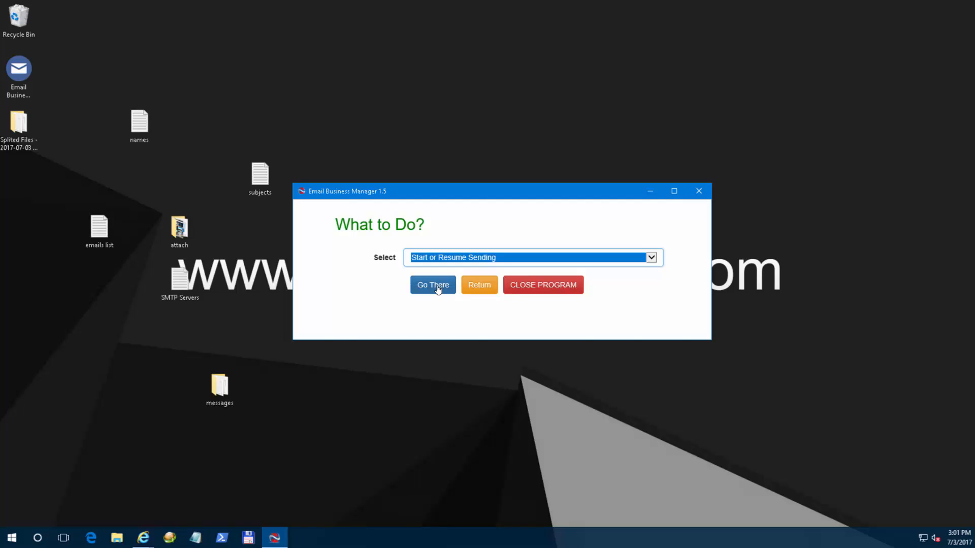
Bring up the Start or Resume Sending form for project simple_test at 200 emails per hour.
click(436, 286)
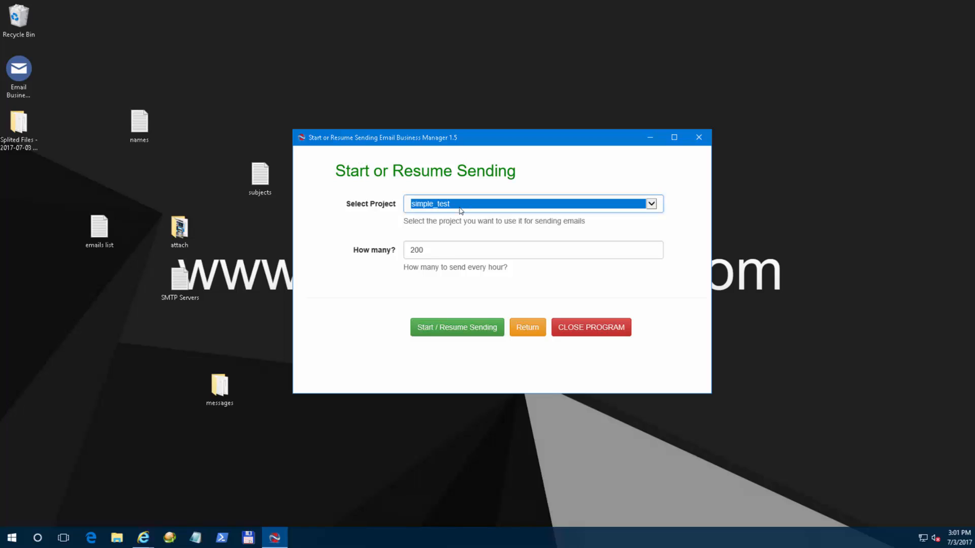
click(438, 253)
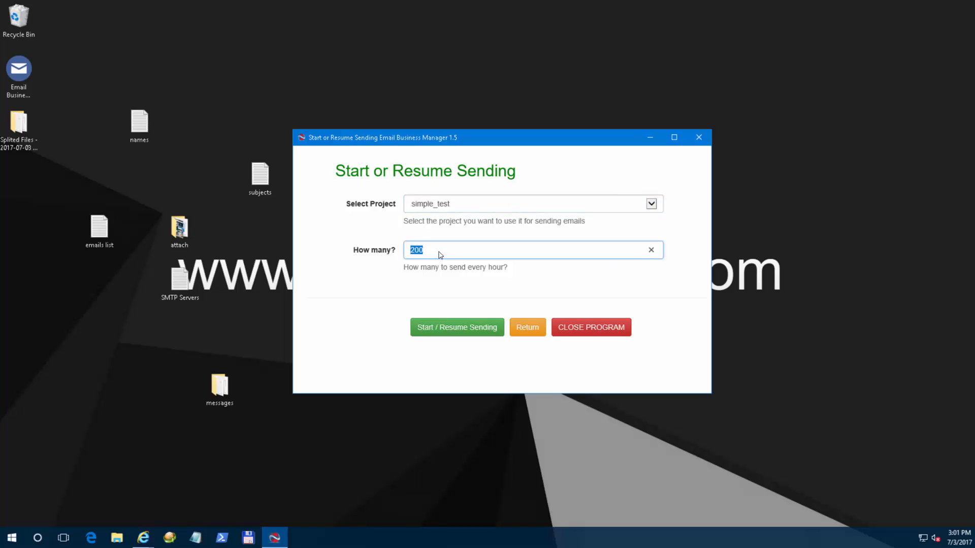
Submit the simple_test sending setup, review the confirmation page, and approve it with 'Ok. Go ahead'.
click(446, 332)
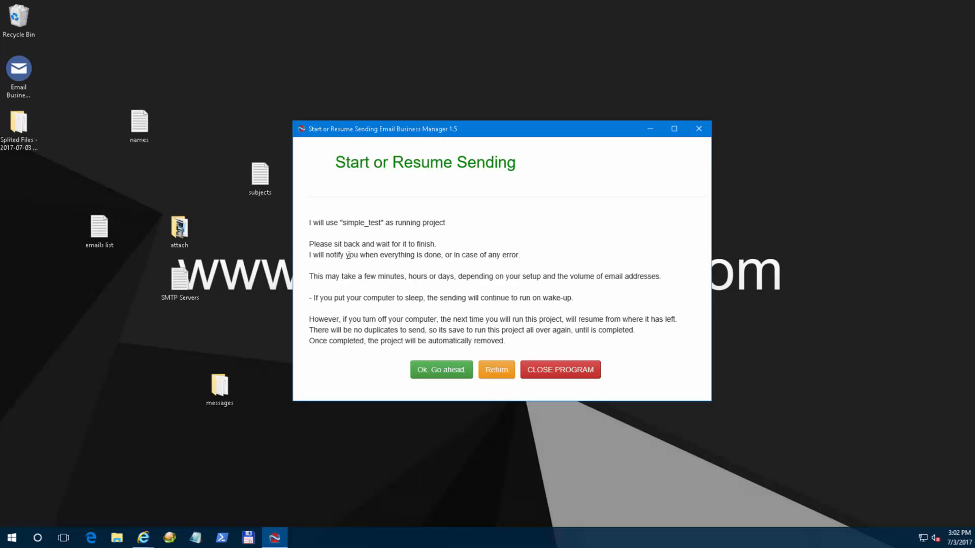
click(388, 290)
click(439, 370)
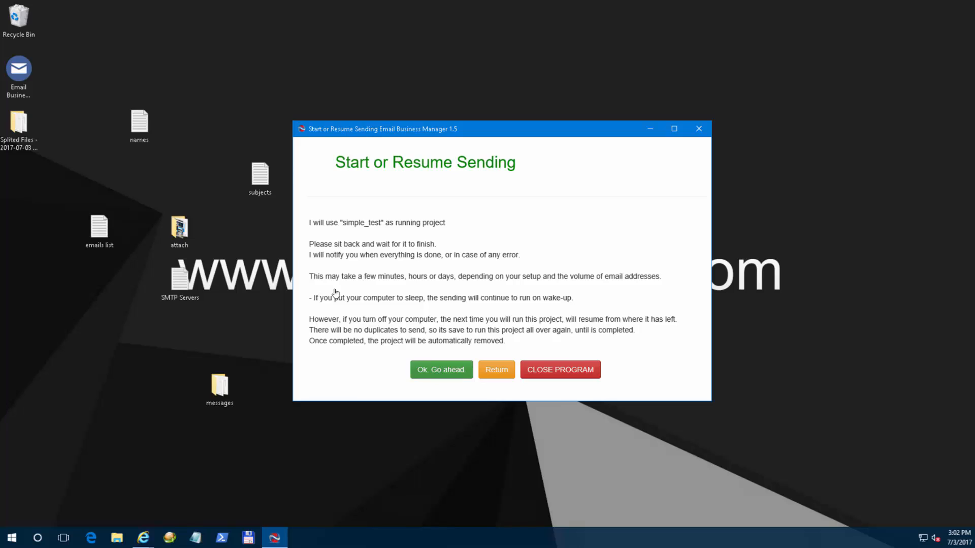
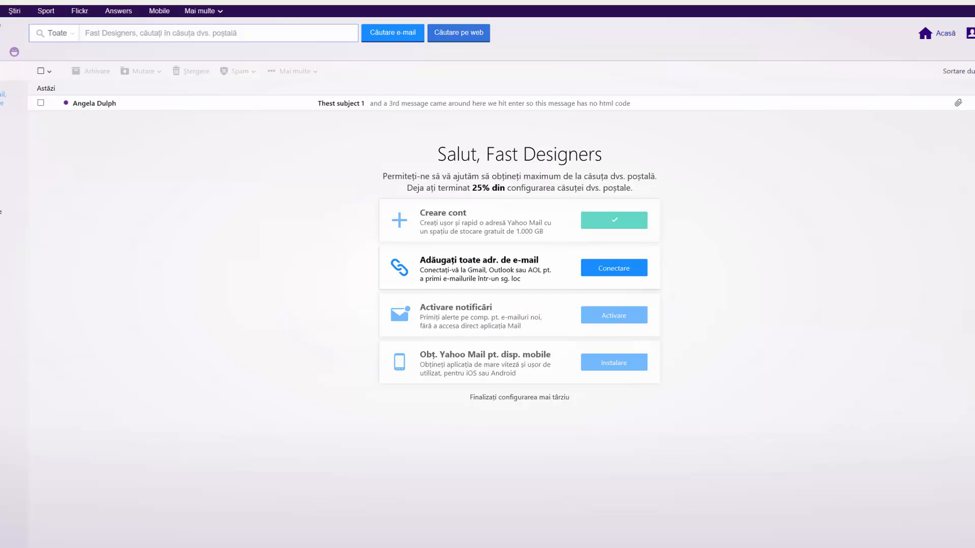
Open the 'Thest subject 1' test message in the Yahoo Mail inbox.
click(378, 107)
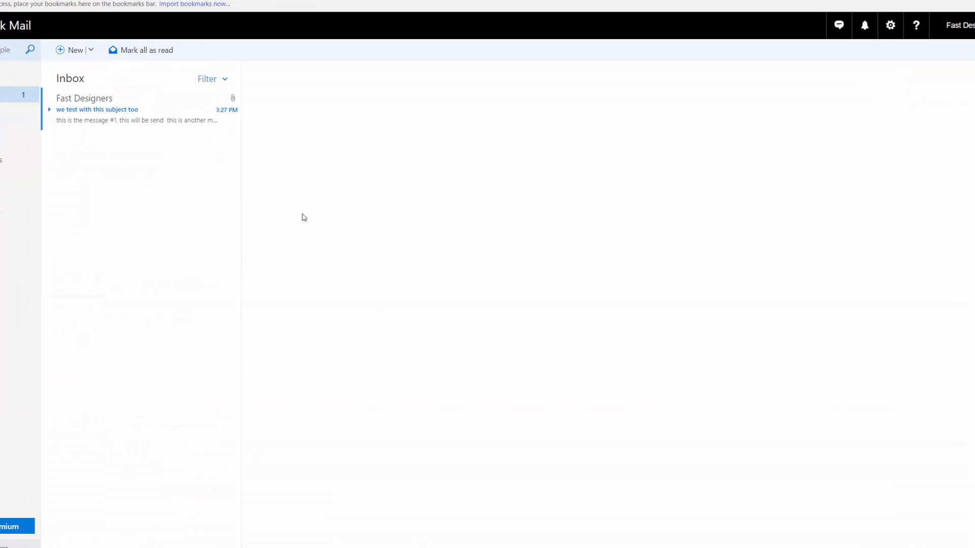
Open the 'we test with this subject too' message in Outlook.com to view its attachment and body.
click(103, 118)
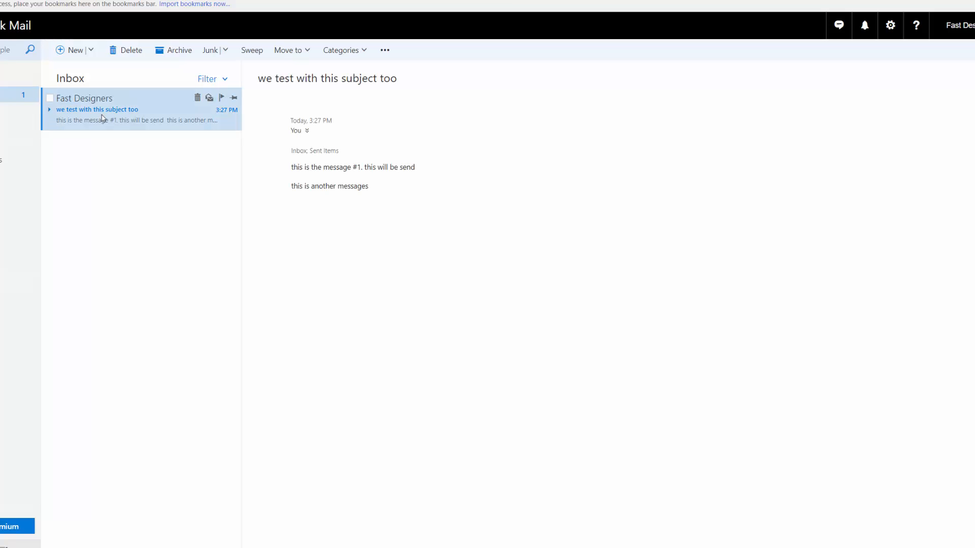
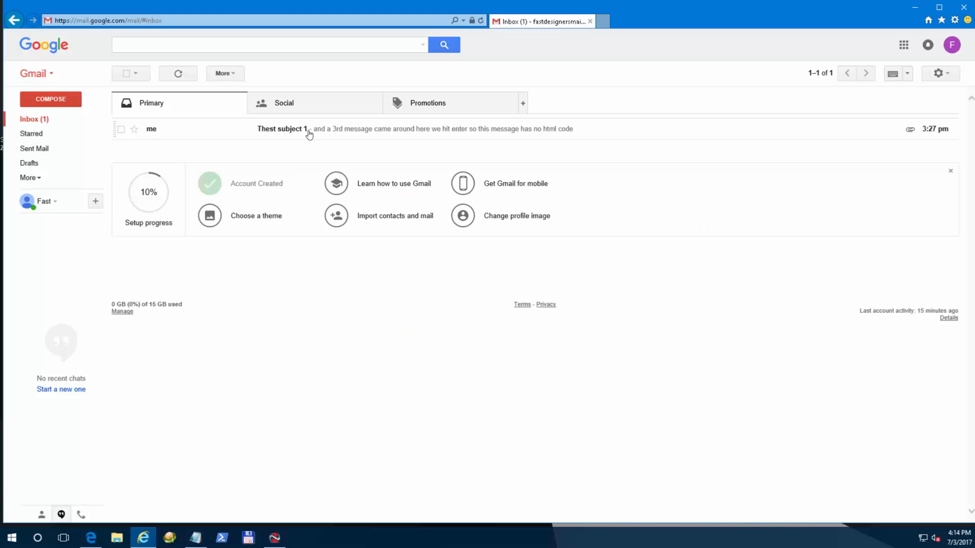
Open the 'Thest subject 1' message in the Gmail Primary inbox to view its text and image attachment.
click(308, 130)
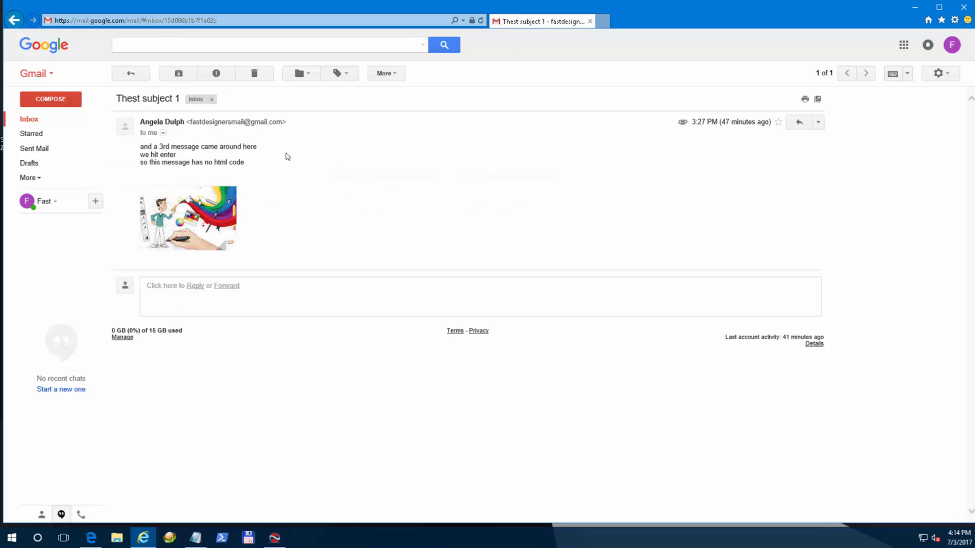
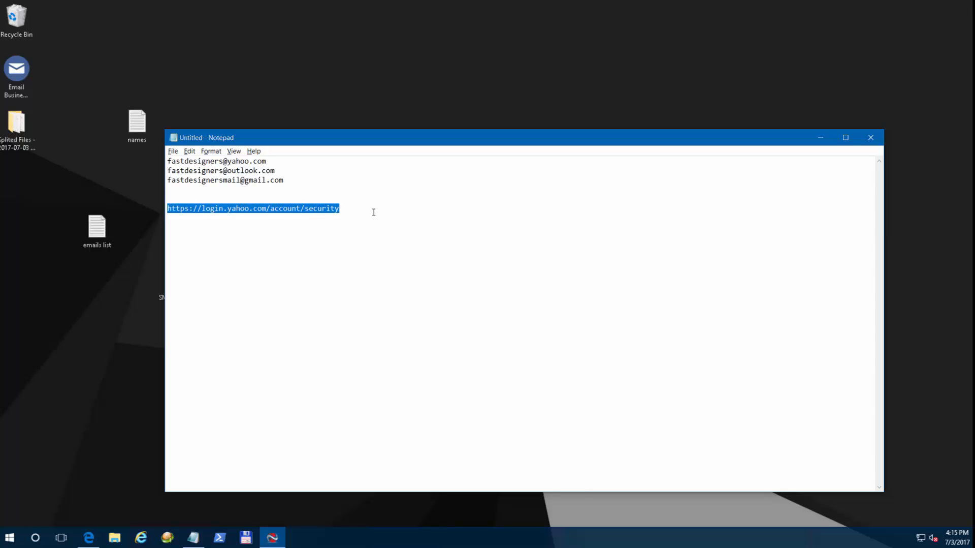
click(350, 207)
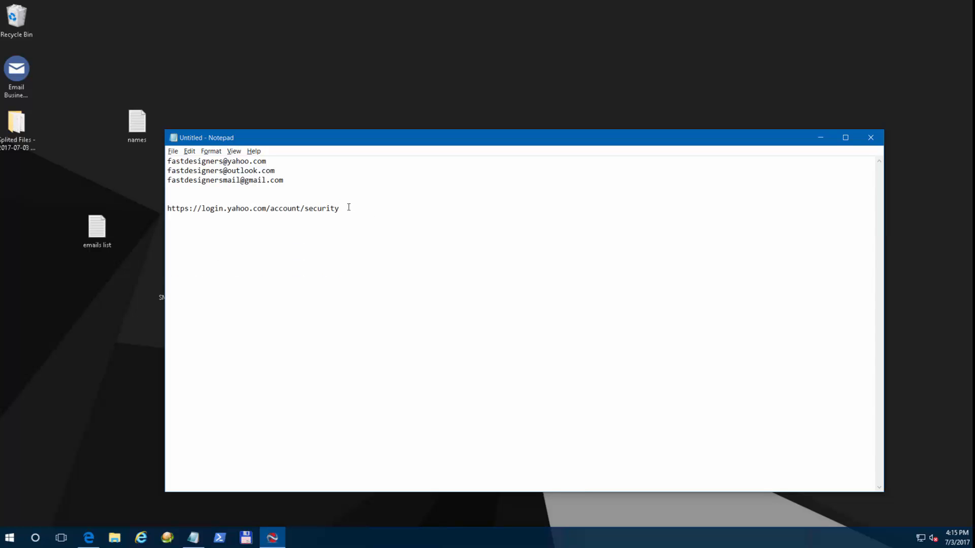
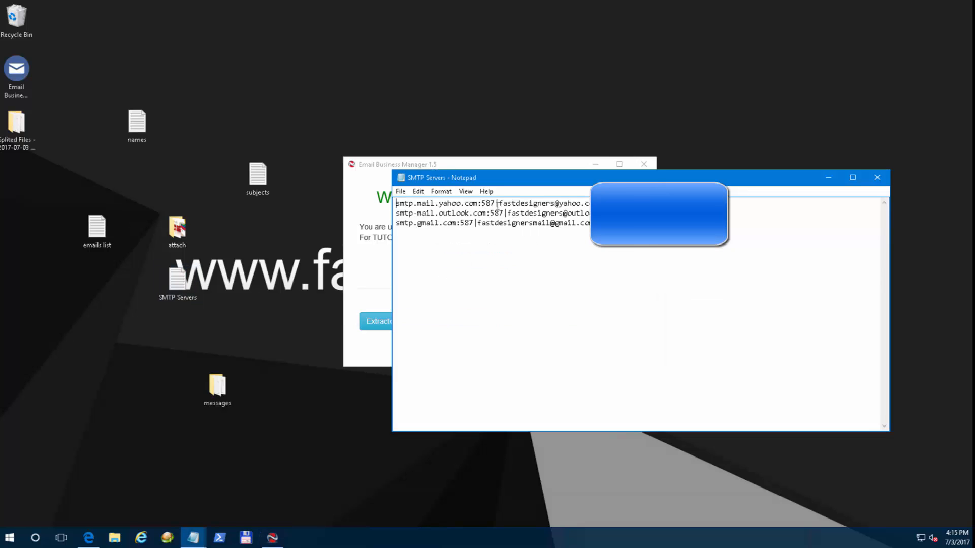
Select the port number 587 on the smtp.mail.yahoo.com line.
drag(482, 203, 496, 203)
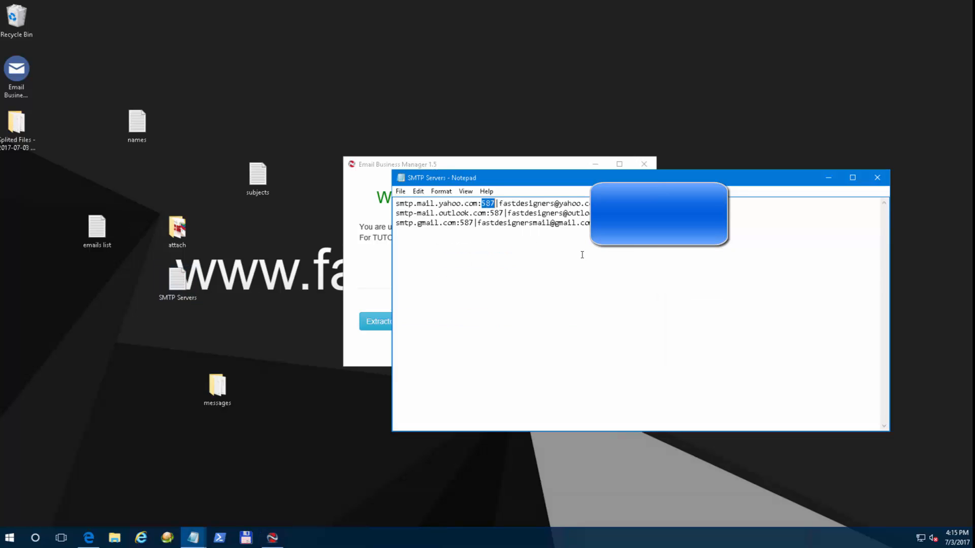
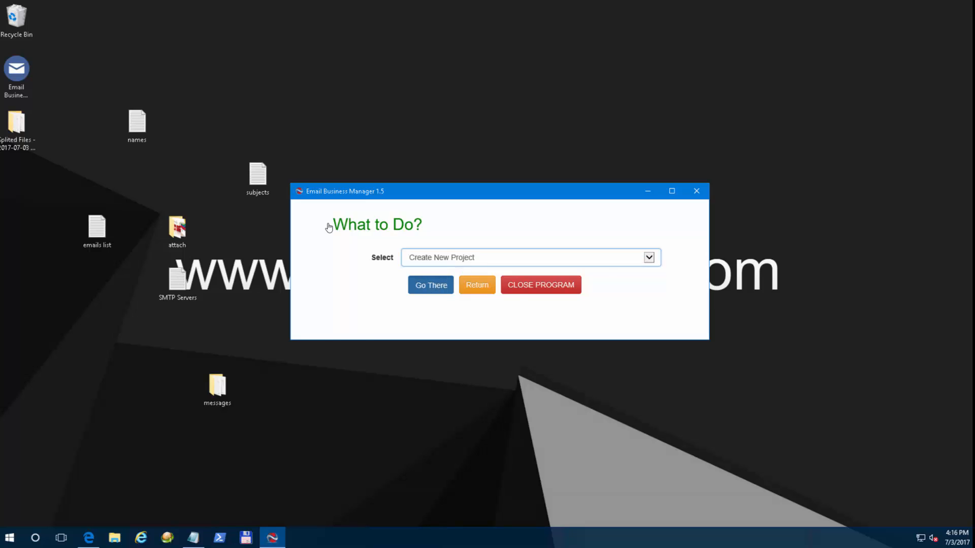
Start a new project and choose the Customized Messages project type.
click(479, 199)
click(476, 178)
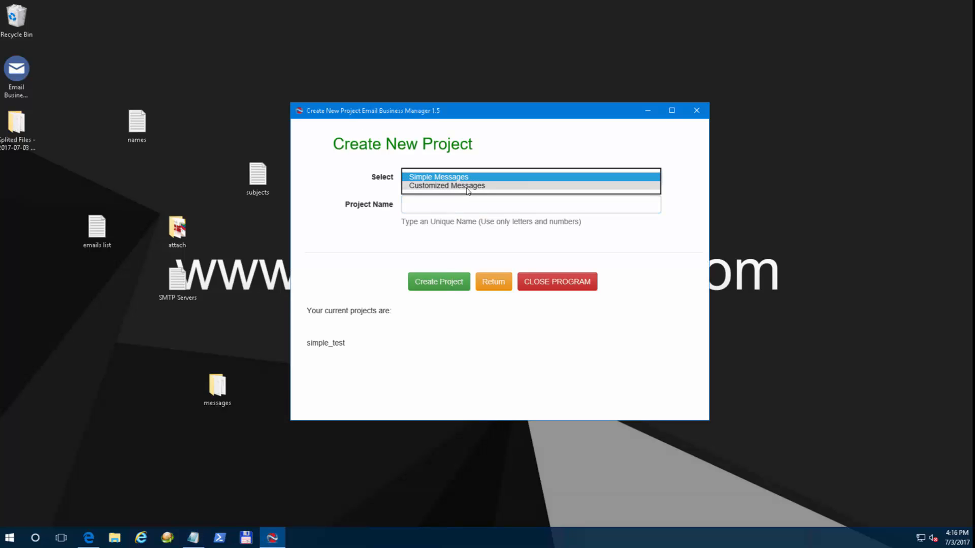
click(466, 188)
key(Tab)
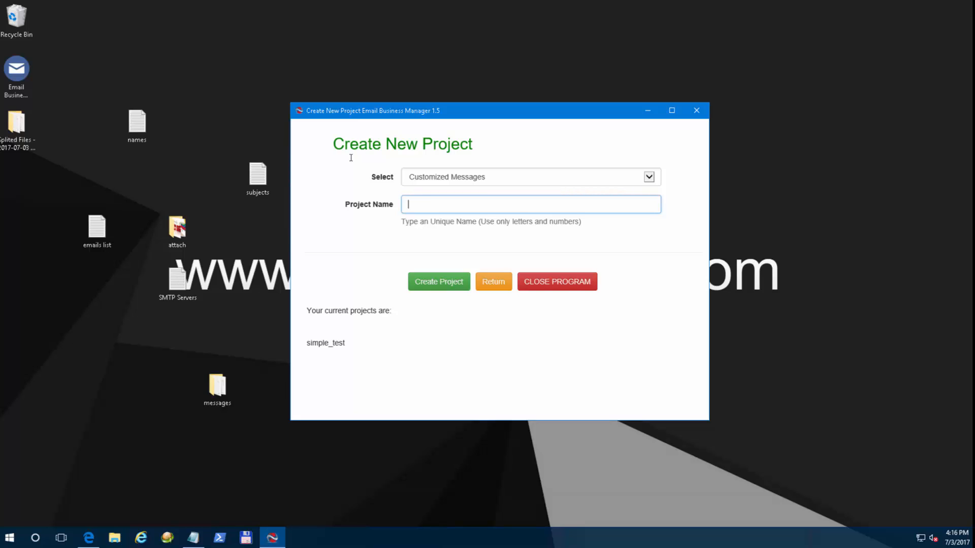
Name the project customized_messages and create it.
text(customized messag)
key(BackSpace)
text(_)
key(ctrl+a)
click(513, 201)
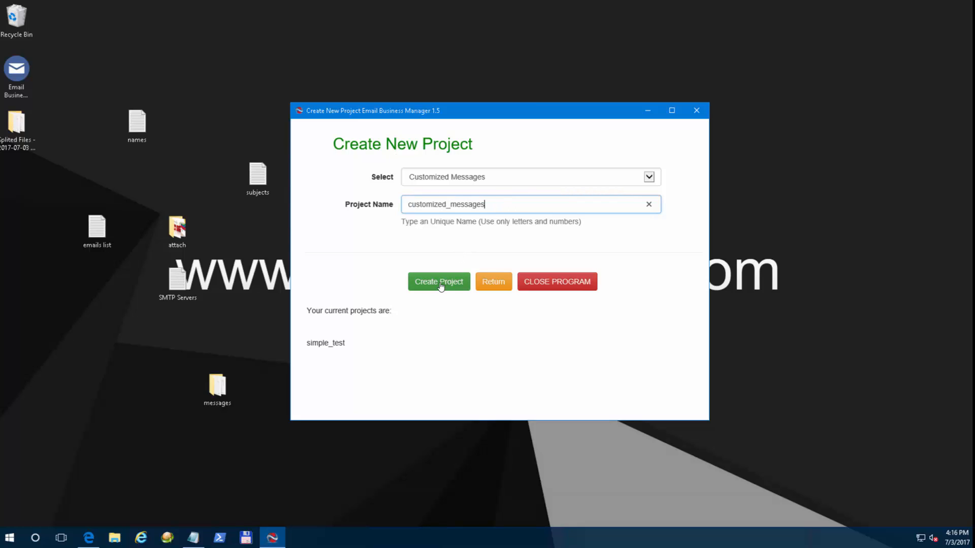
click(337, 223)
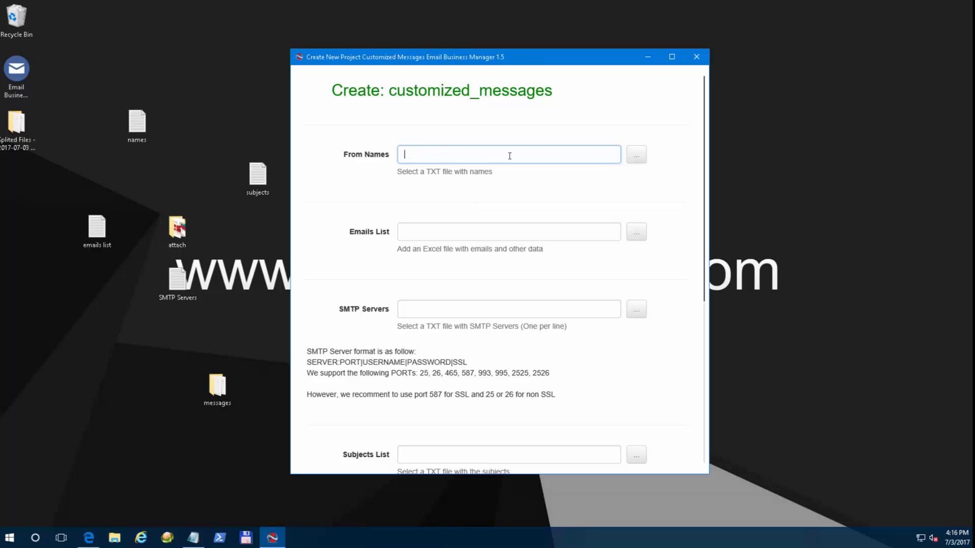
Use names.txt as the sender names file and SMTP Servers.txt as the server list.
click(636, 155)
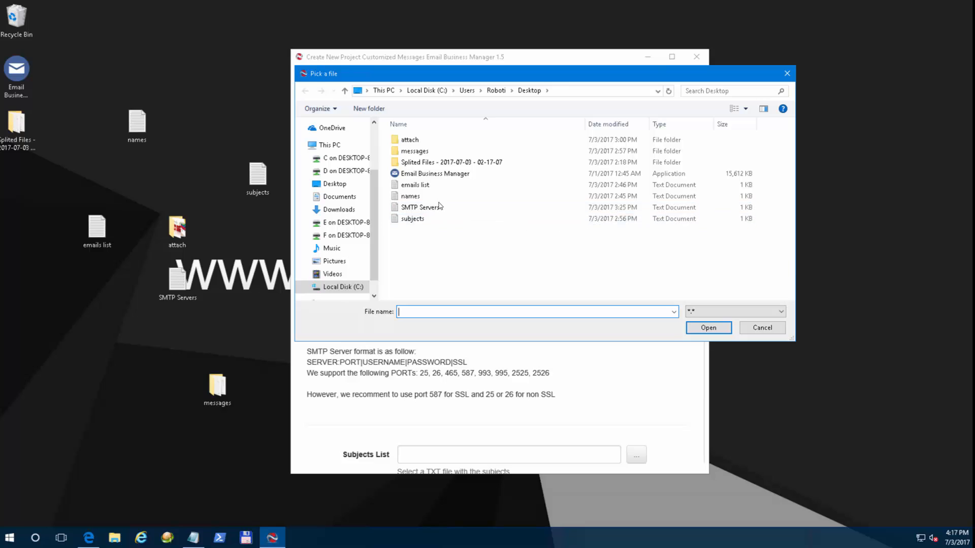
double_click(432, 198)
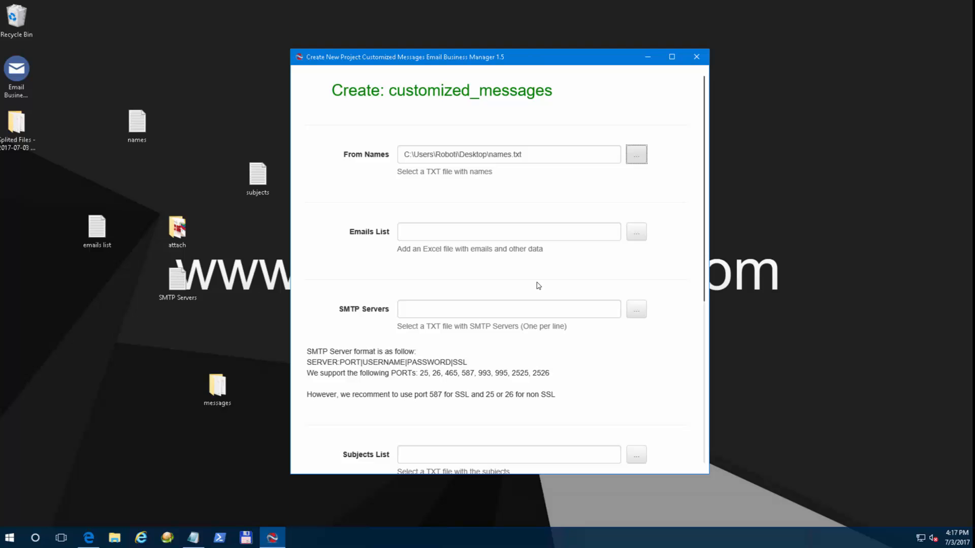
click(635, 316)
double_click(427, 198)
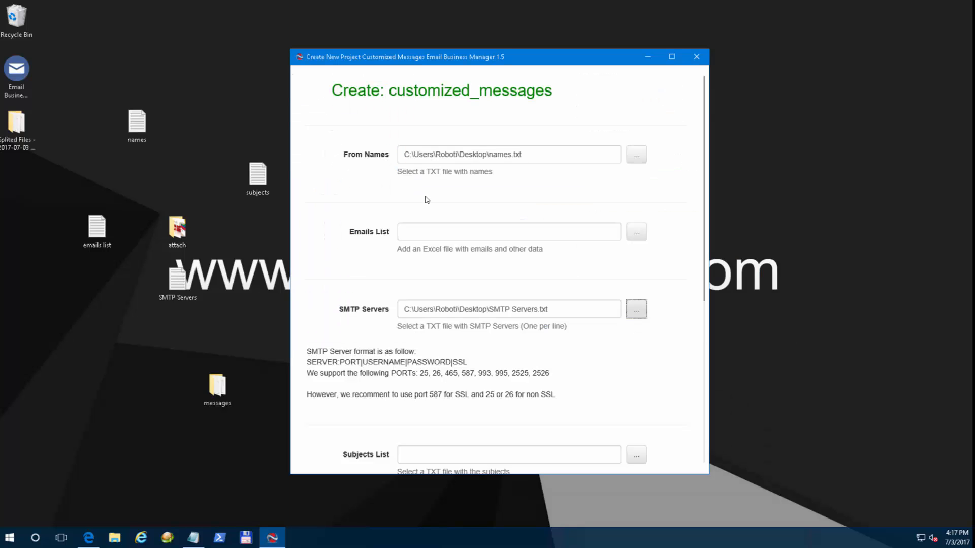
Set subjects.txt as the subjects list.
drag(705, 274, 699, 355)
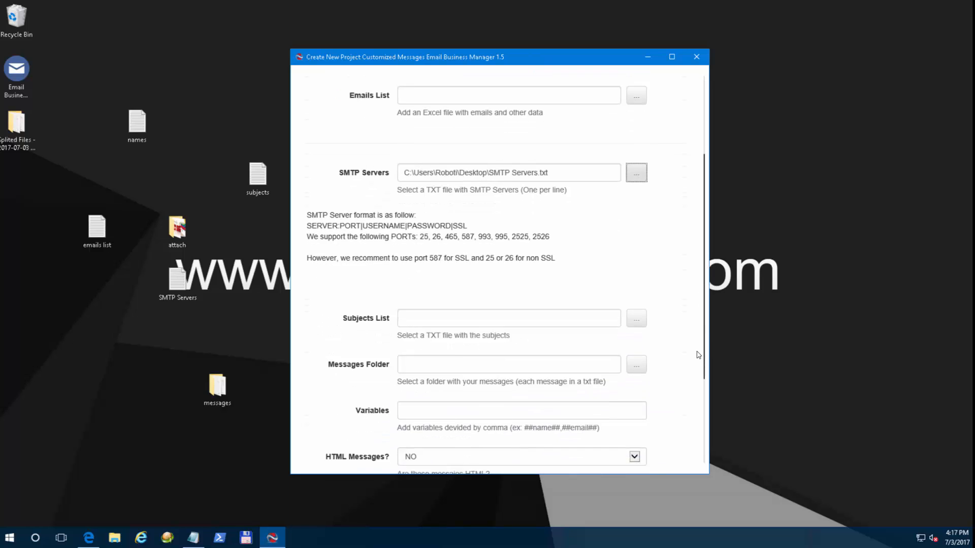
scroll(699, 354, down, 1)
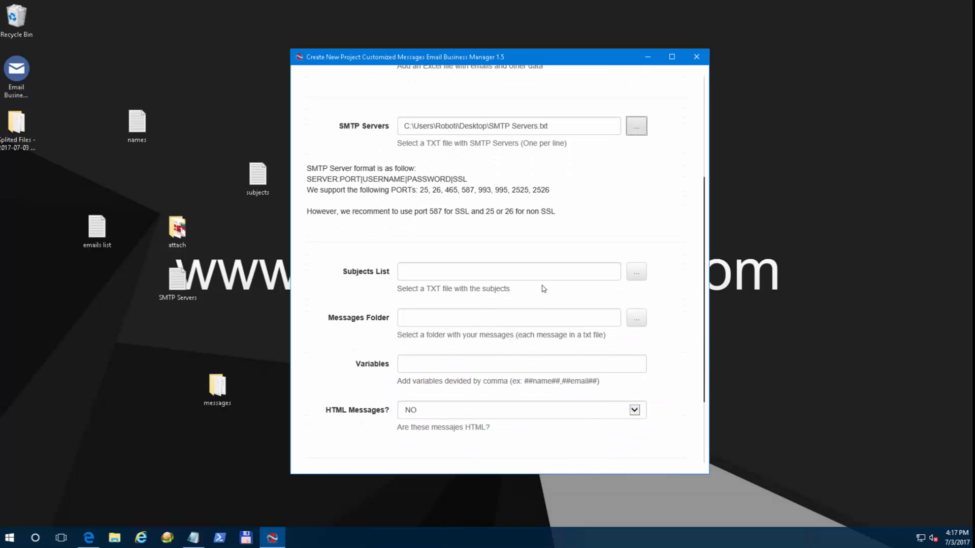
click(636, 275)
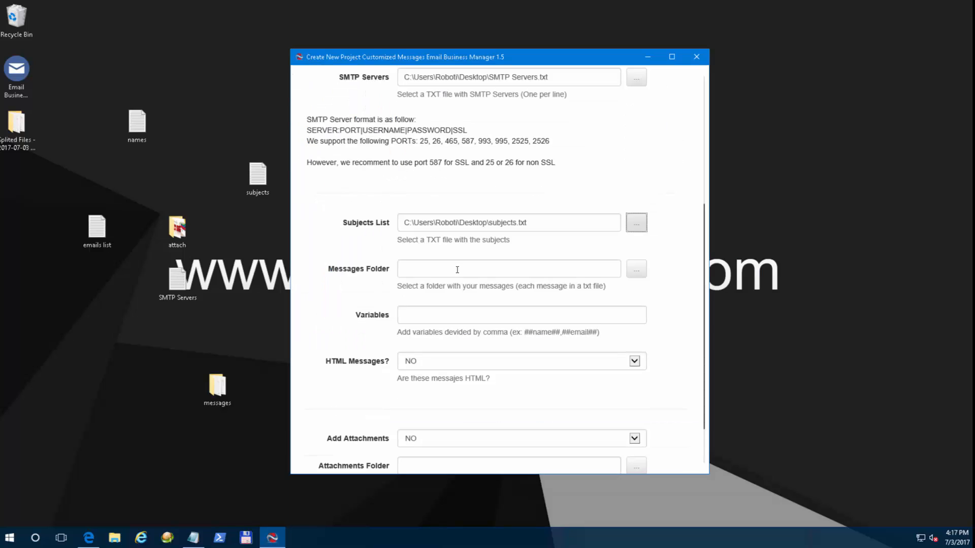
click(525, 272)
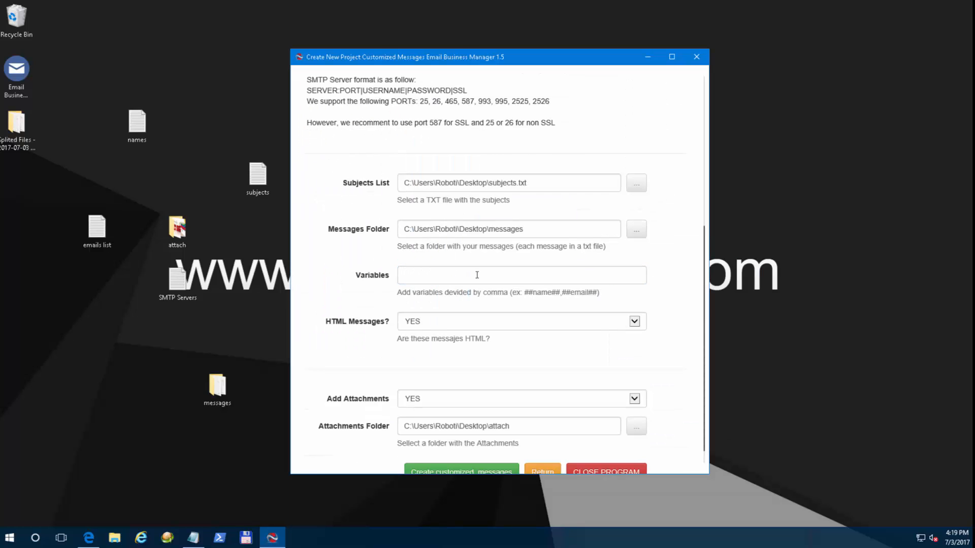
Check the variables and HTML Messages fields, then open the emailstest spreadsheet.
click(477, 274)
click(461, 325)
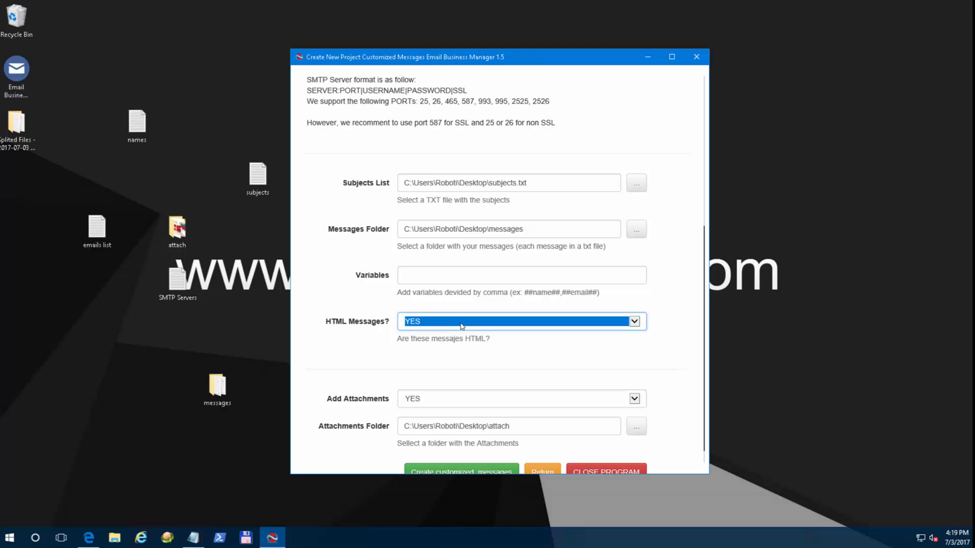
click(414, 272)
scroll(413, 271, up, 3)
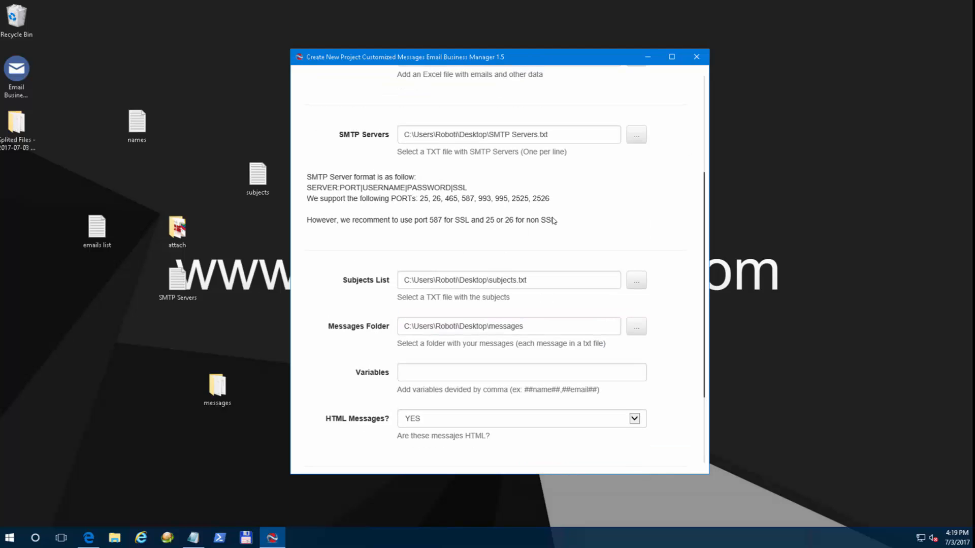
click(420, 372)
drag(706, 350, 709, 313)
drag(400, 140, 546, 142)
click(434, 108)
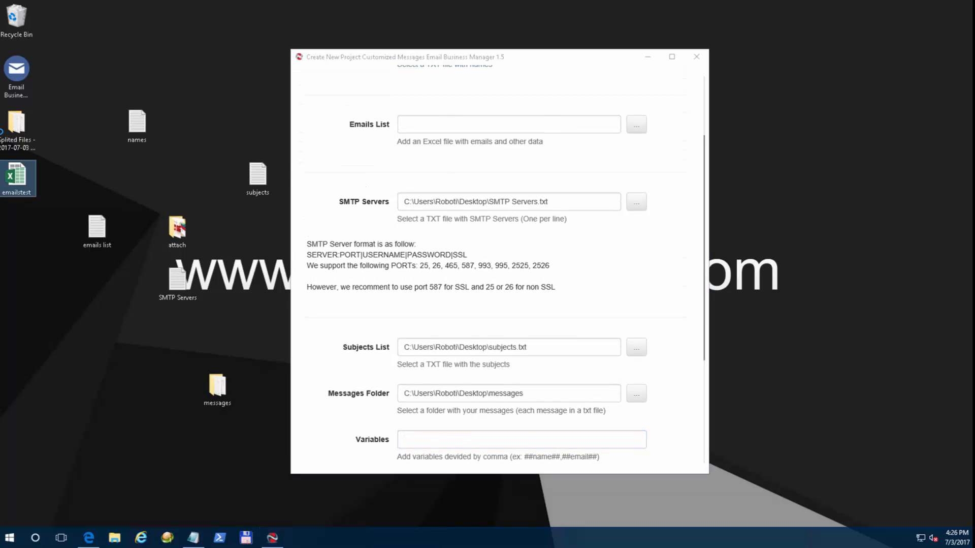
double_click(16, 175)
Inspect the recipients' names, emails, websites, colours and prices in the data rows.
click(294, 292)
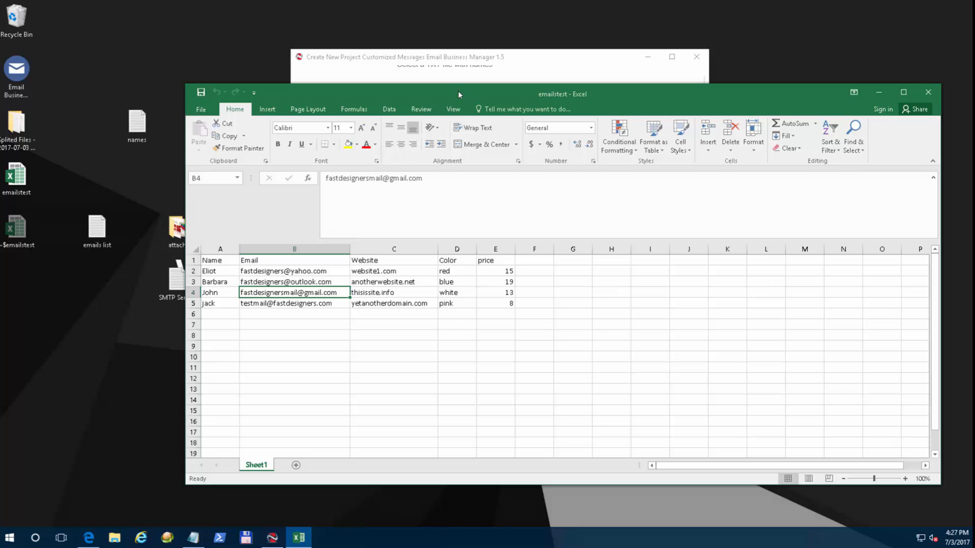
drag(455, 97, 442, 50)
click(267, 255)
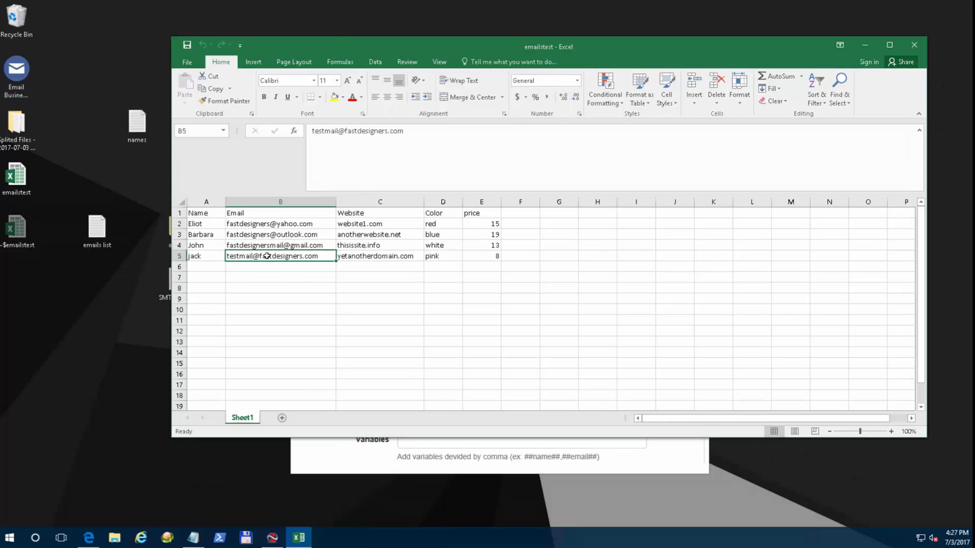
click(202, 231)
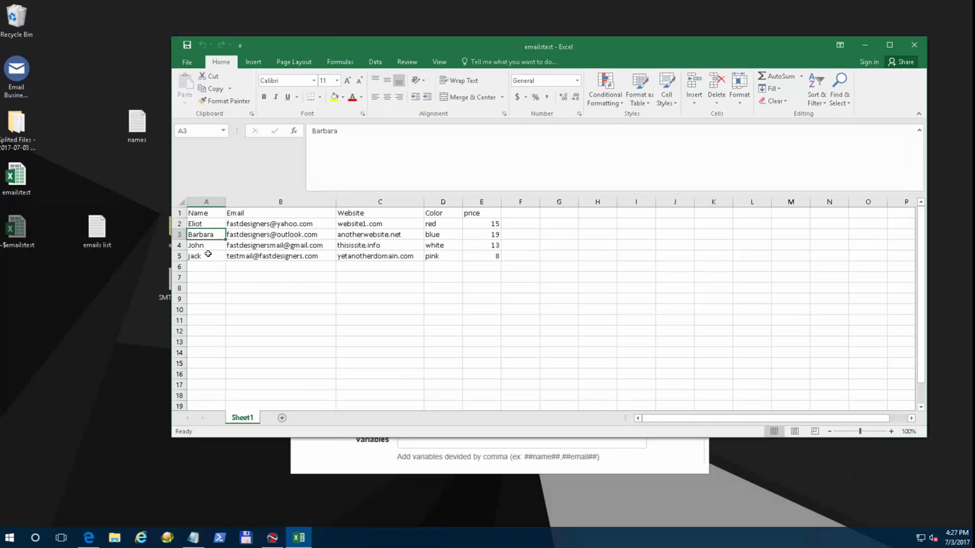
click(286, 245)
click(390, 245)
click(457, 245)
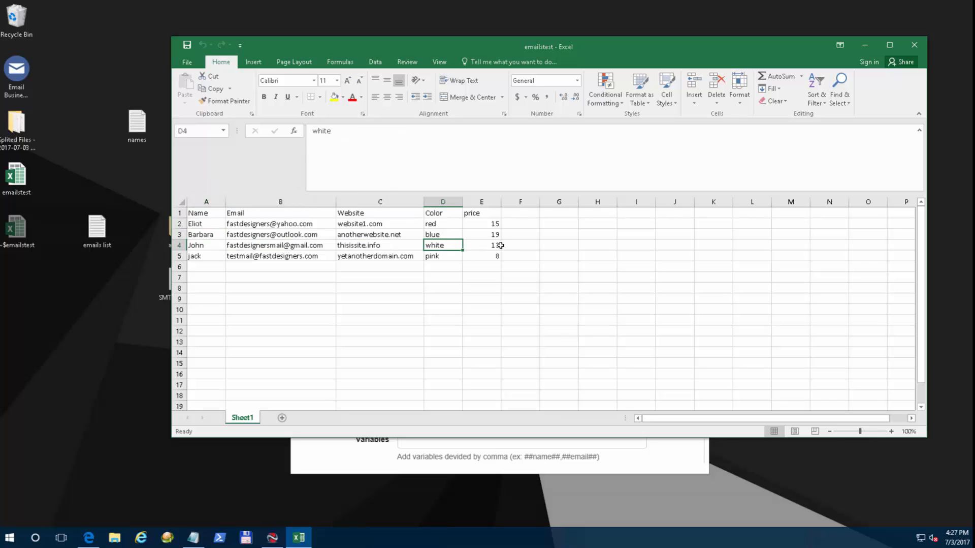
click(522, 244)
click(489, 245)
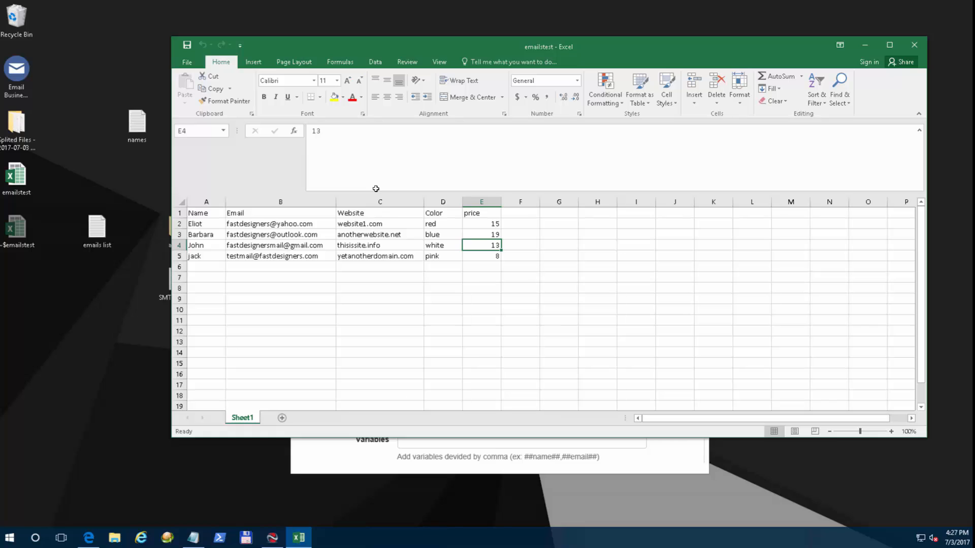
click(221, 245)
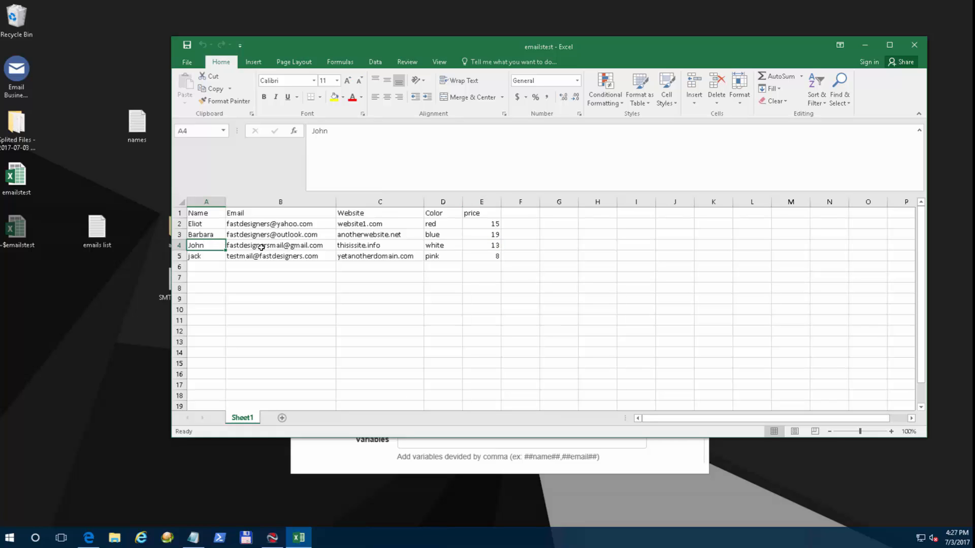
click(258, 245)
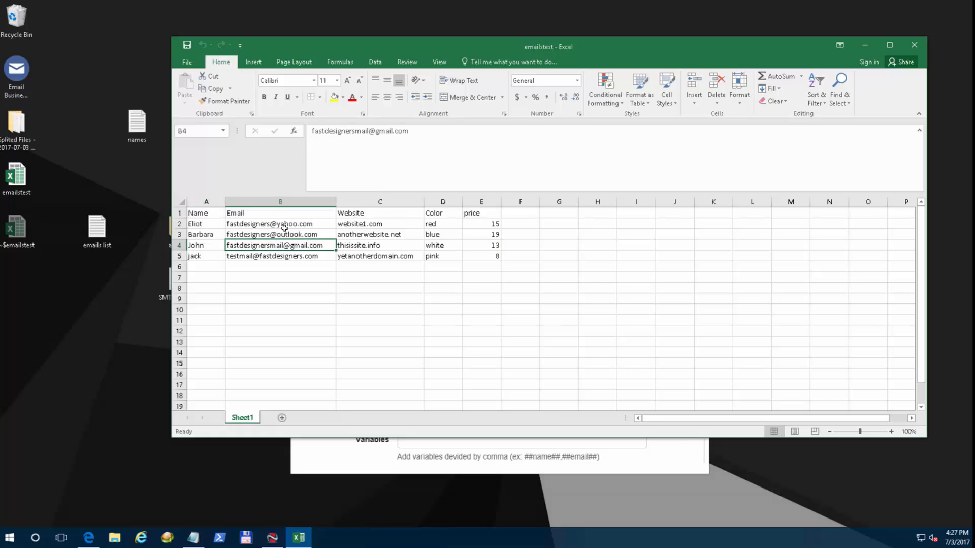
Point out the Name, Email, Website, Color and price headers, then move Excel aside.
click(204, 212)
click(480, 213)
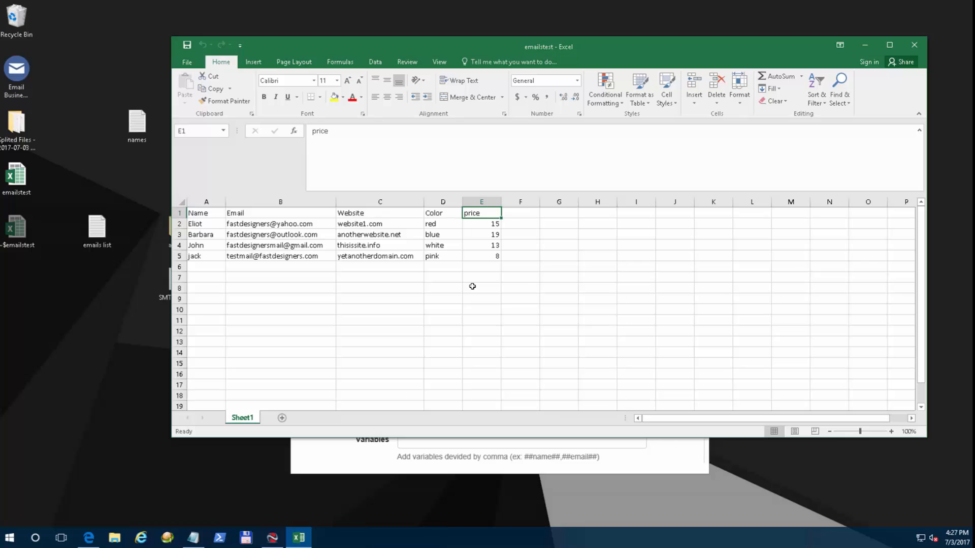
click(213, 214)
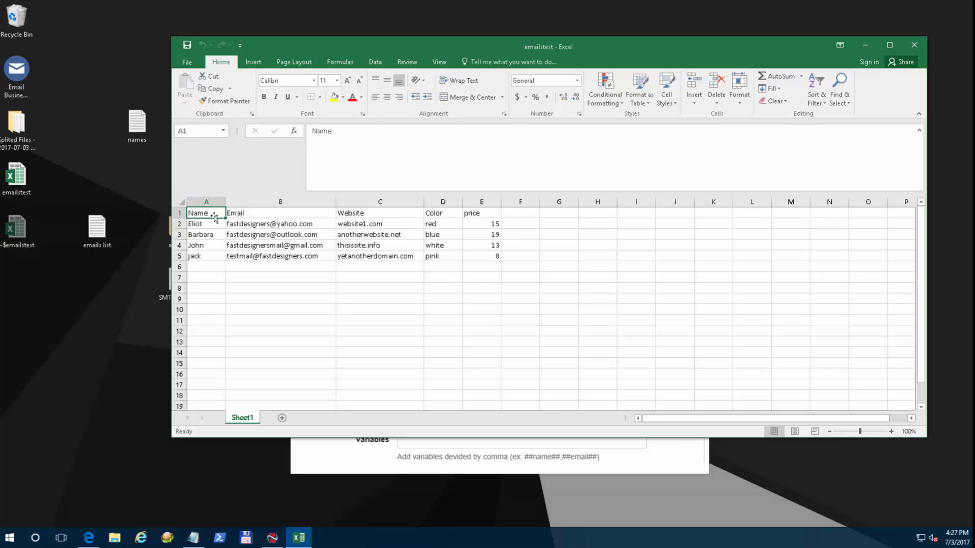
click(262, 213)
click(376, 218)
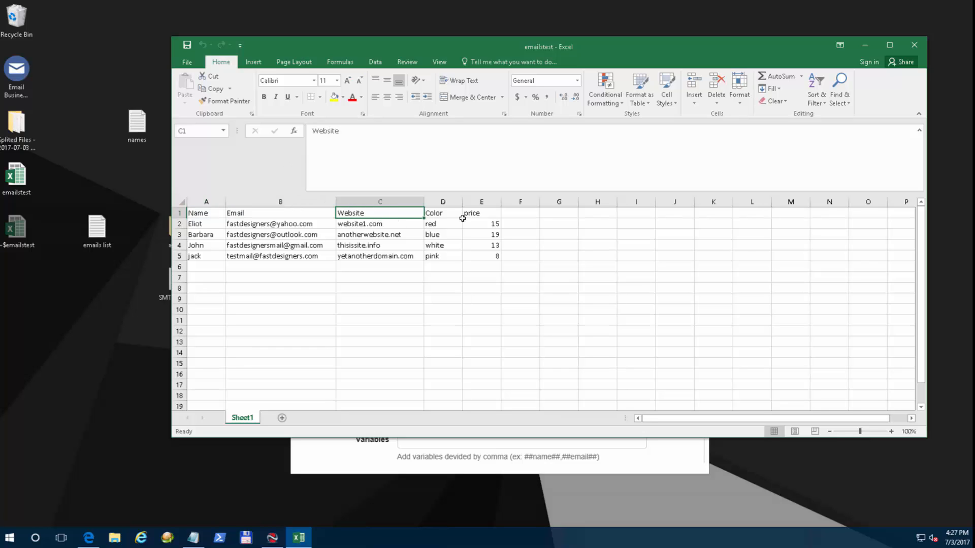
click(447, 212)
click(491, 213)
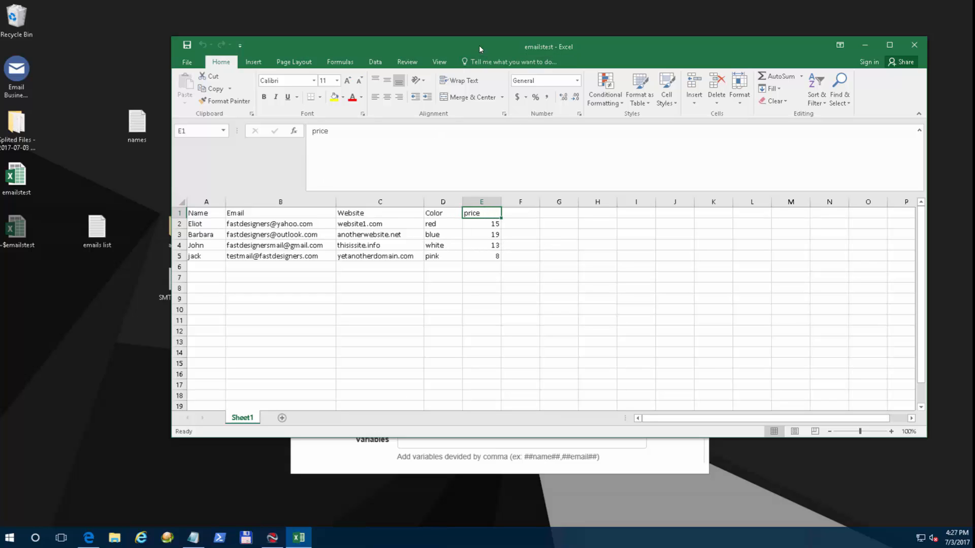
drag(480, 49, 550, 50)
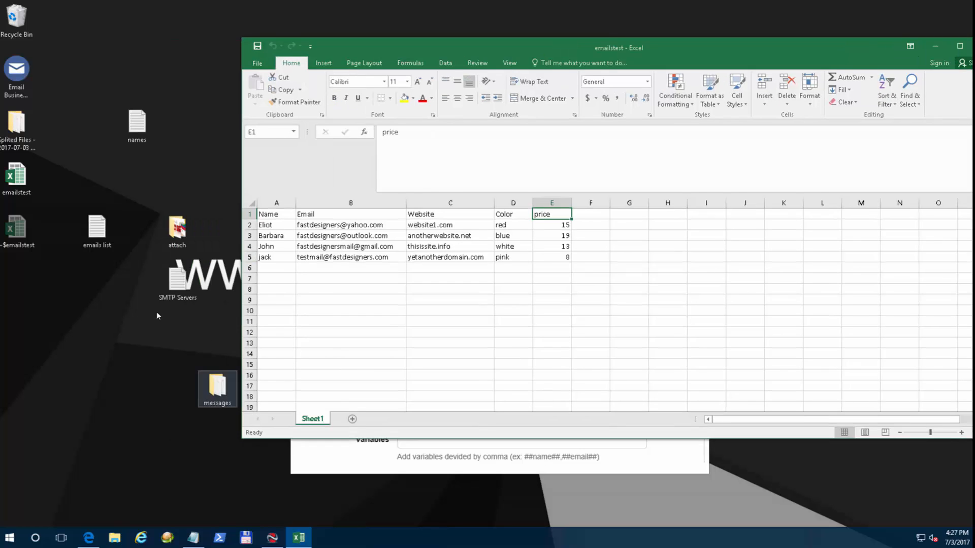
Open message 1 from the messages folder in Notepad.
key(Return)
click(193, 225)
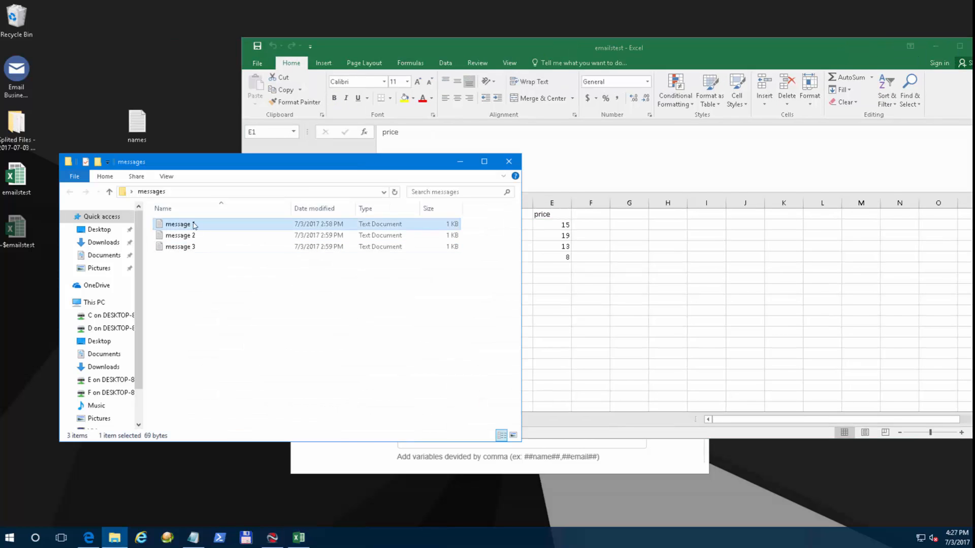
double_click(193, 225)
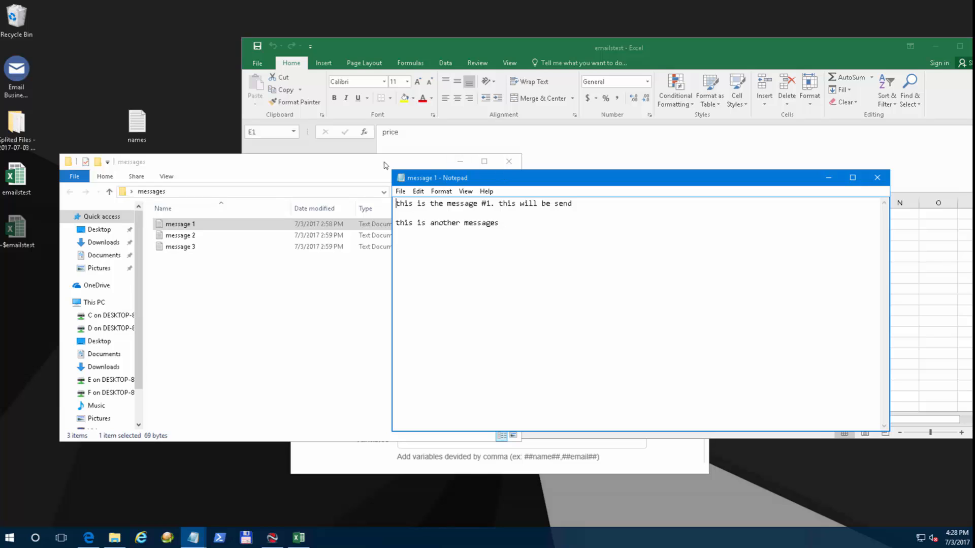
click(460, 161)
drag(520, 182, 570, 224)
Replace the message text with the template ending 'is worth more than ##price## US$'.
key(ctrl+a)
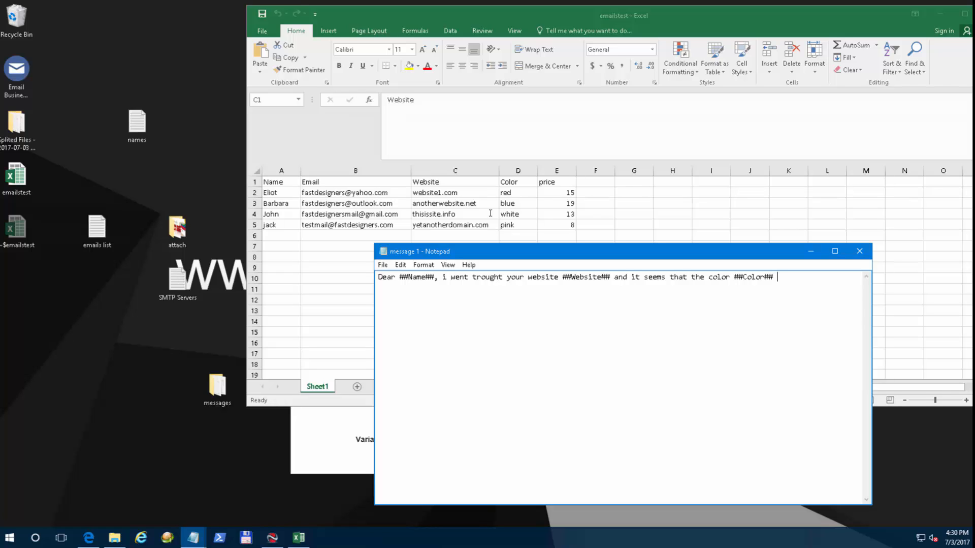
text(is wort)
text(h more than )
text(####)
text(price##)
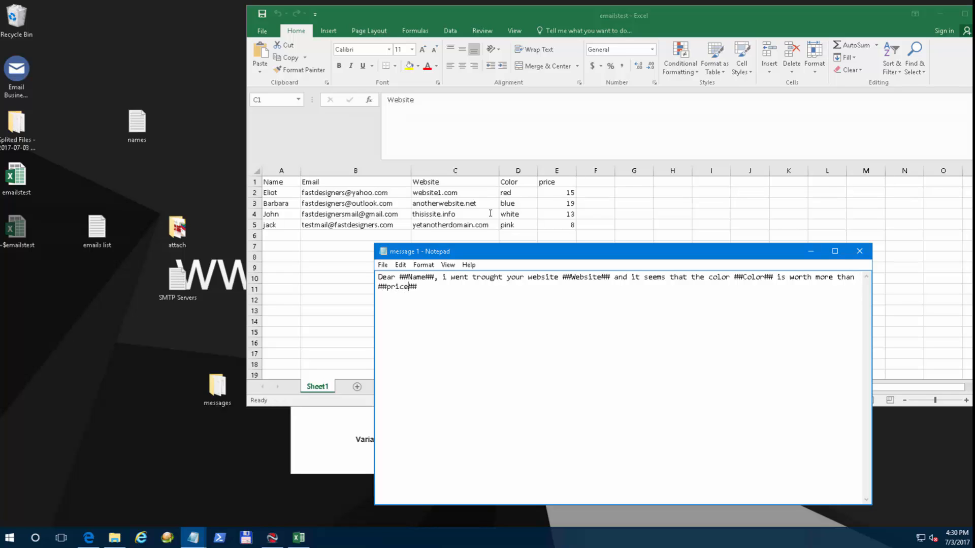
key(End)
key(Left)
key(Left)
text(US$)
Widen Notepad and highlight the ##Name##, ##Website##, ##Color## and ##price## variables.
drag(283, 254, 279, 253)
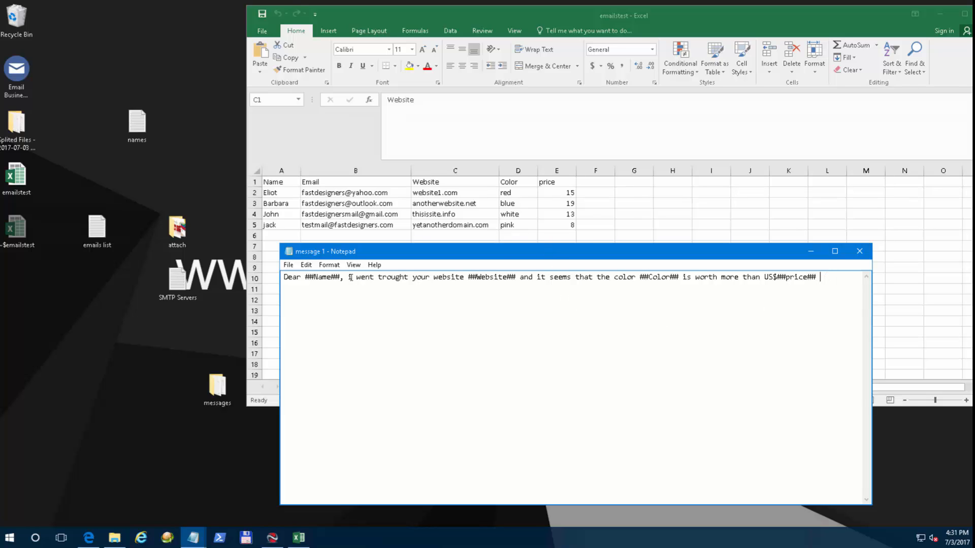
drag(340, 277, 306, 277)
click(471, 277)
drag(492, 277, 503, 277)
drag(639, 277, 679, 277)
drag(777, 277, 298, 270)
key(ctrl+c)
click(559, 281)
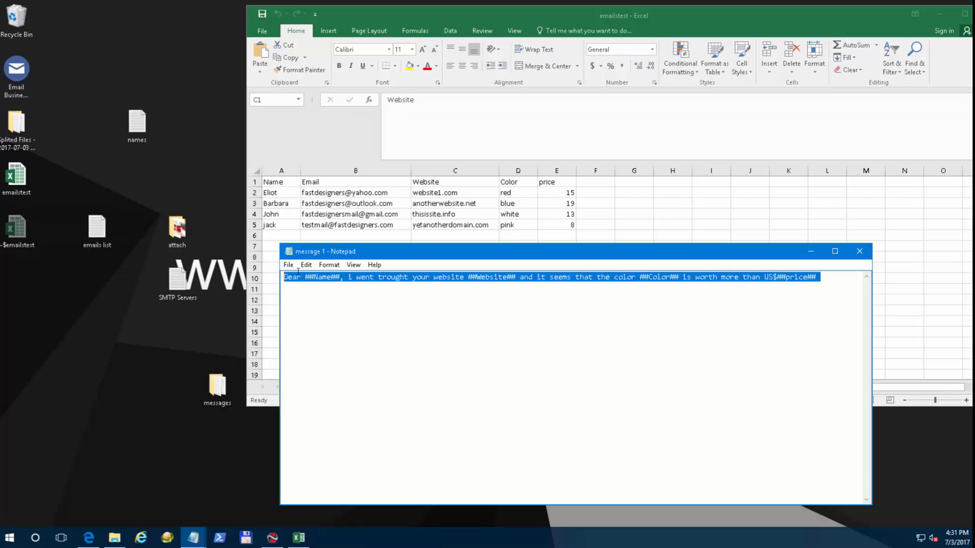
Paste a second copy of the template line below the first.
key(End)
key(ctrl+v)
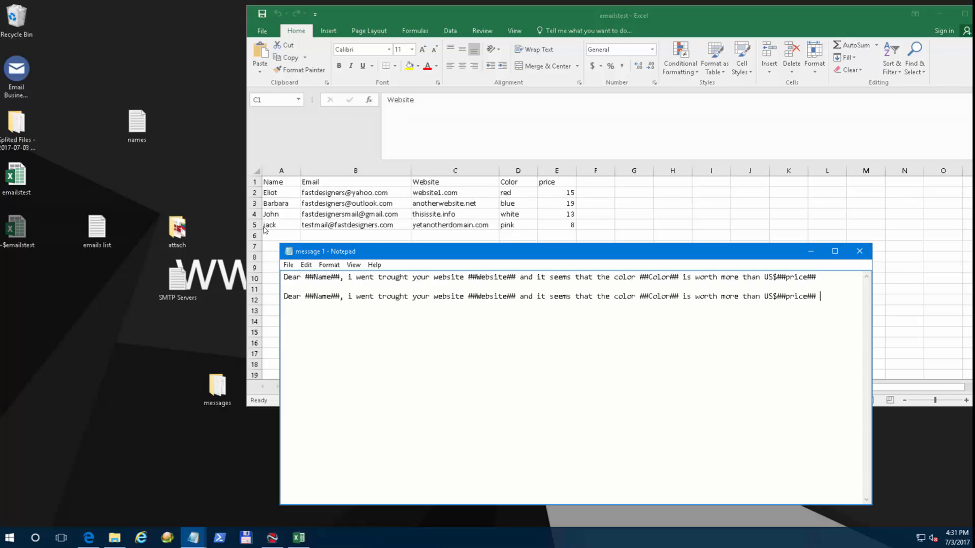
drag(425, 245, 466, 234)
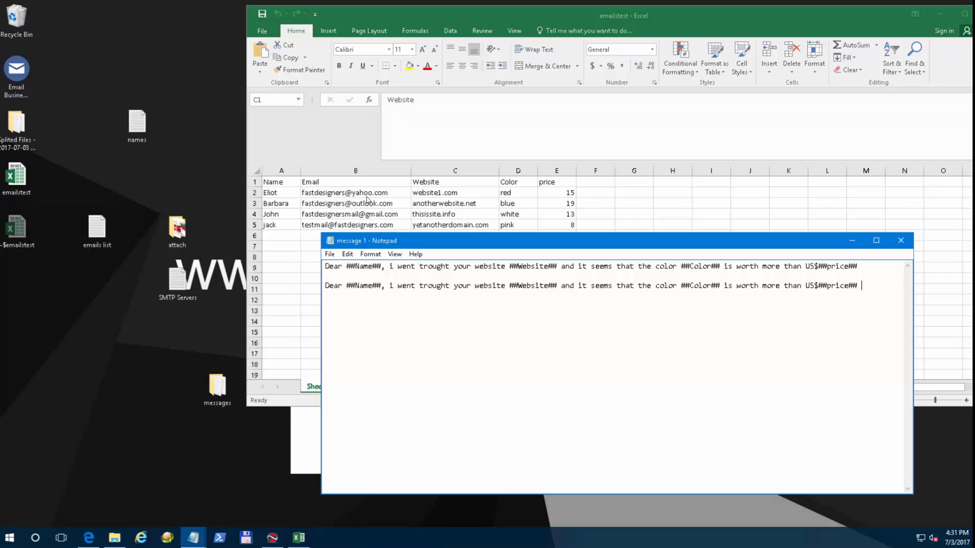
Paste the first customer's name from cell A2 over ##Name## on line 2.
click(269, 150)
click(360, 194)
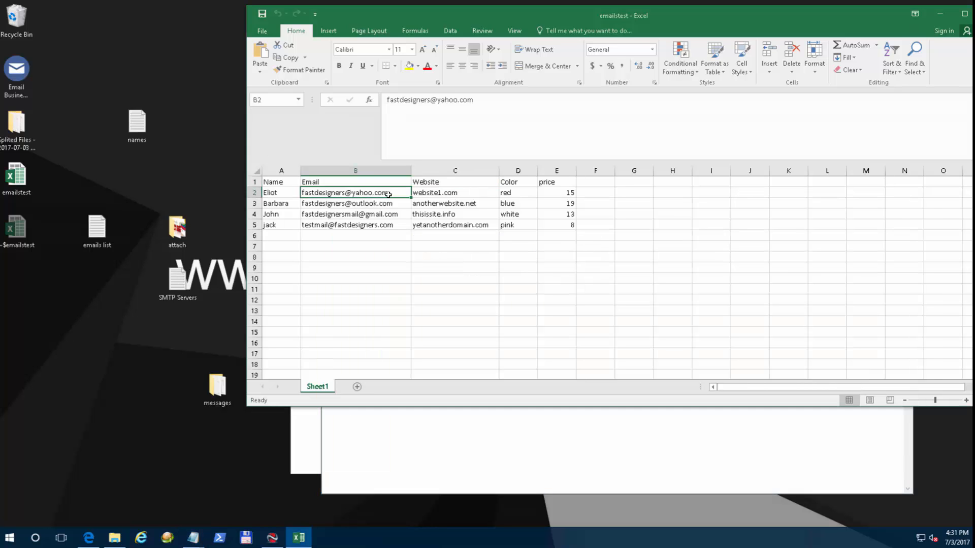
click(296, 192)
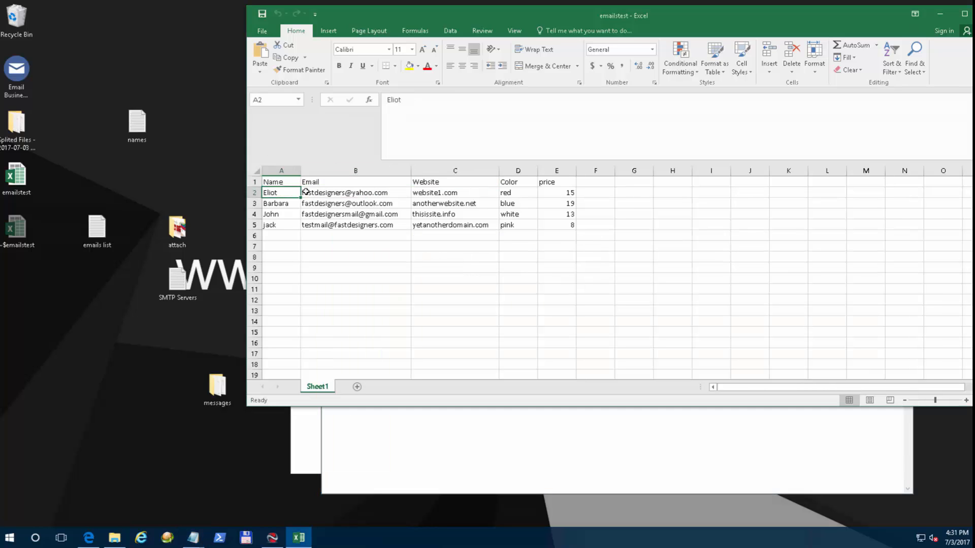
key(ctrl+c)
click(381, 424)
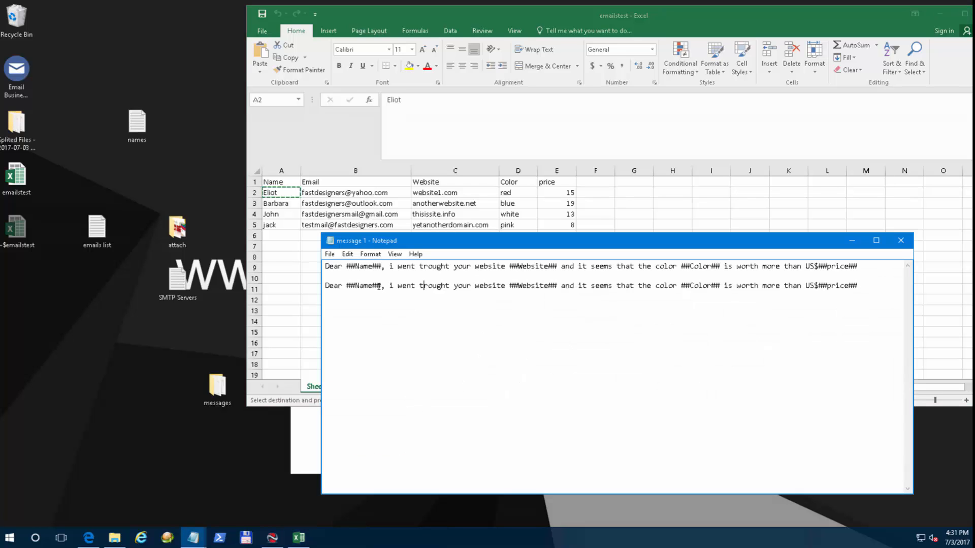
drag(382, 285, 346, 286)
key(ctrl+v)
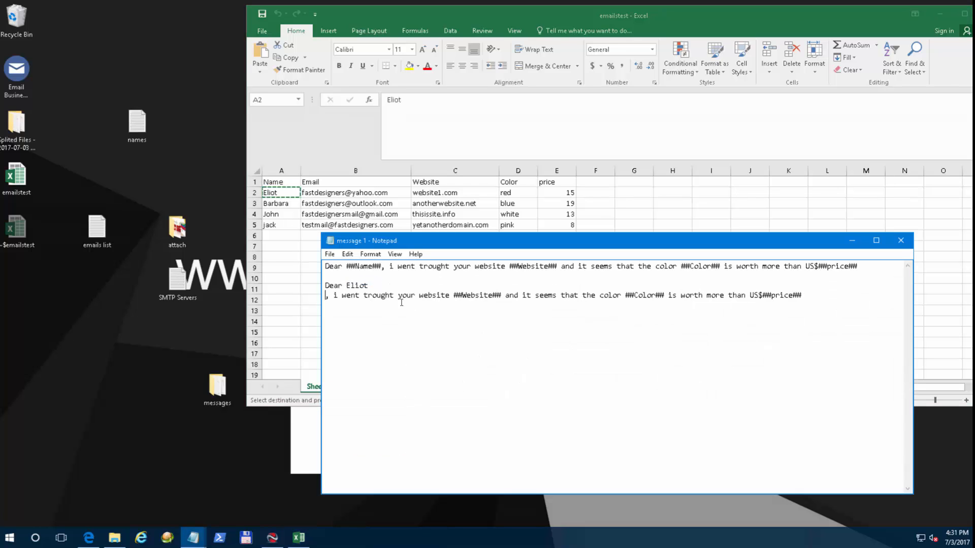
key(BackSpace)
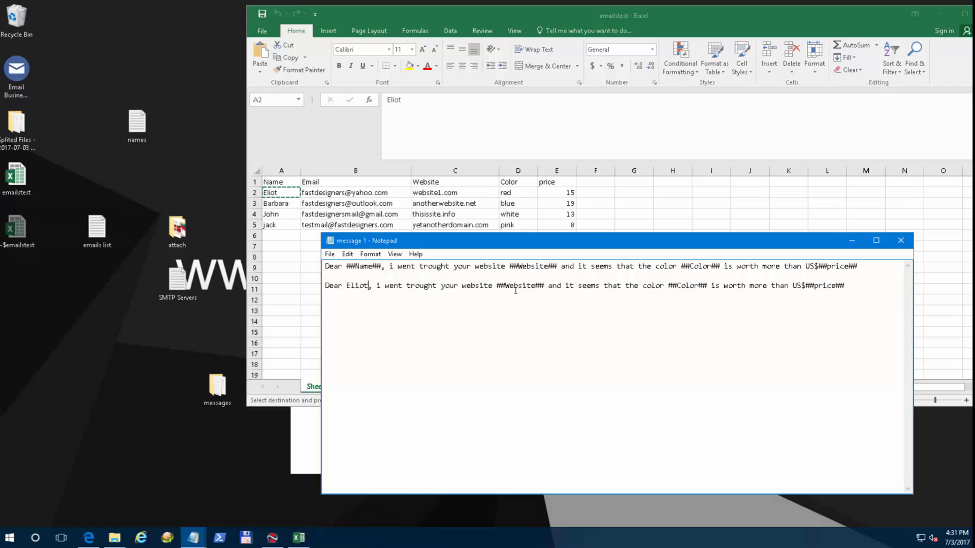
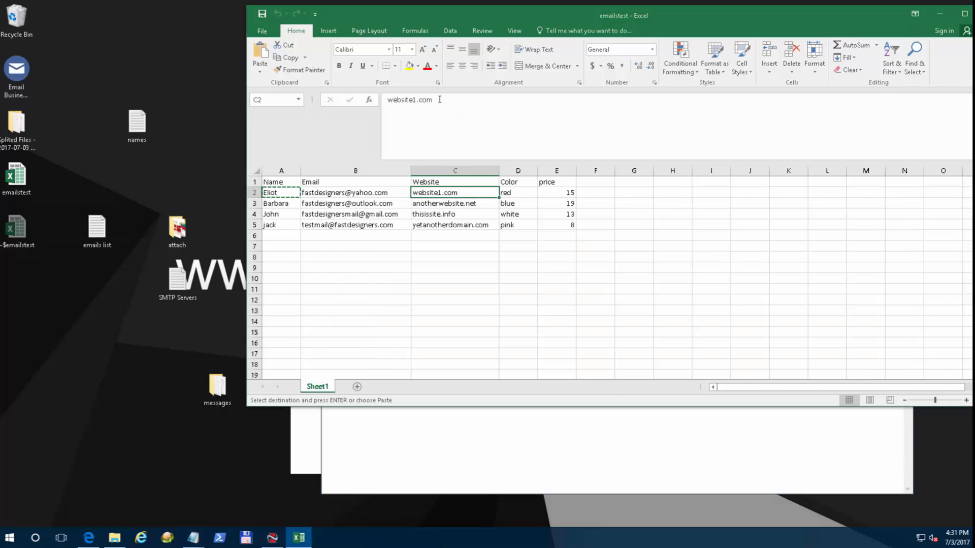
Replace line 2's ##Website##, ##Color## and ##price## with website1.com, red and 15.
drag(440, 100, 368, 110)
key(ctrl+c)
click(507, 423)
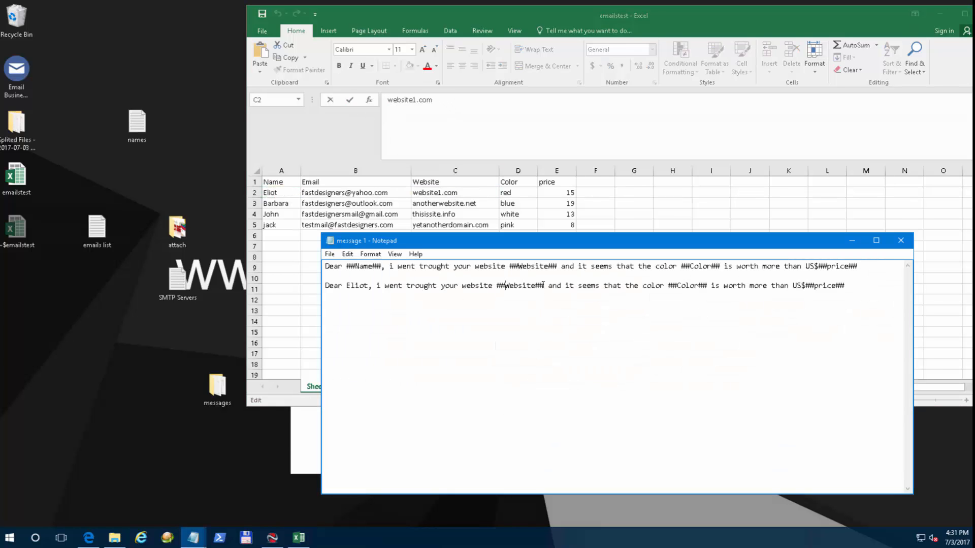
drag(544, 285, 497, 286)
key(ctrl+v)
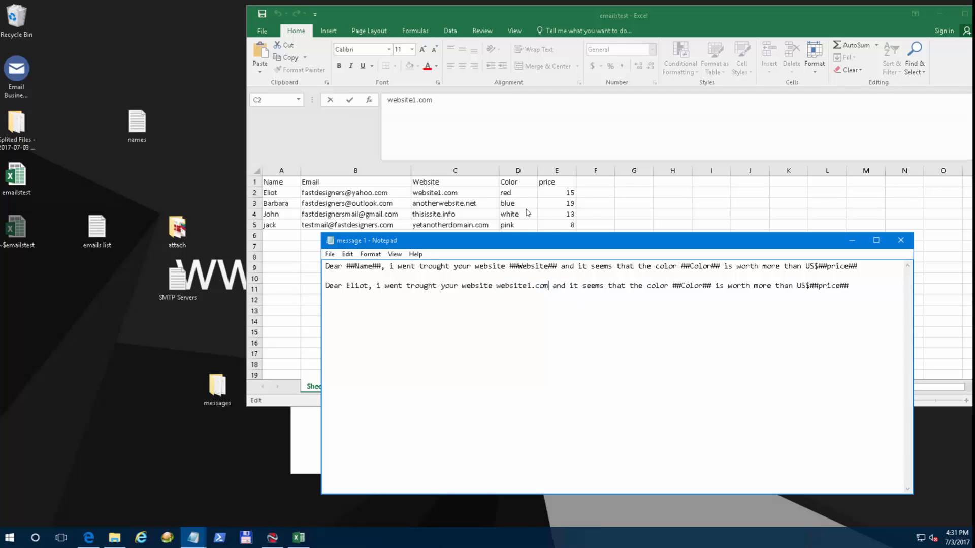
drag(712, 285, 673, 286)
text(red)
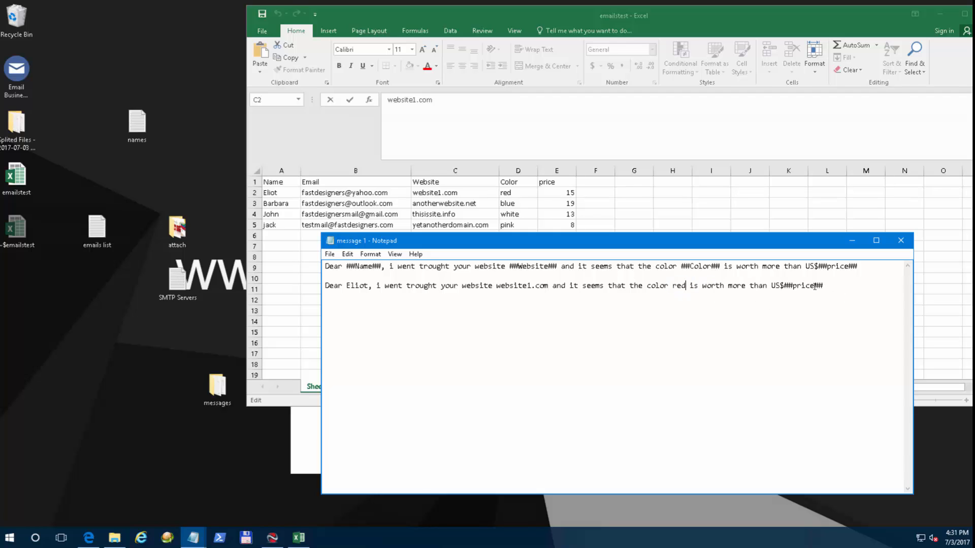
drag(827, 286, 785, 286)
text(15)
drag(801, 286, 308, 288)
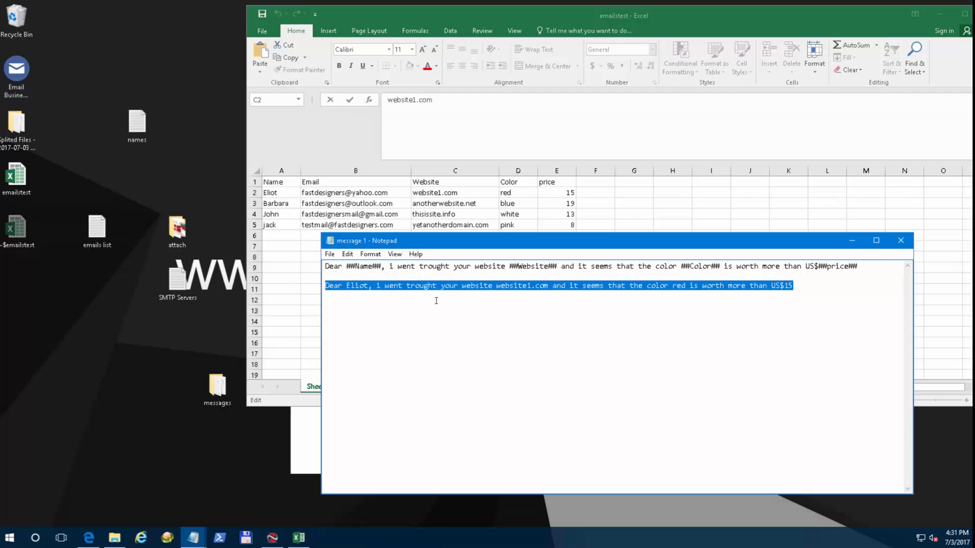
Review columns F through J of the Excel contact list.
click(276, 186)
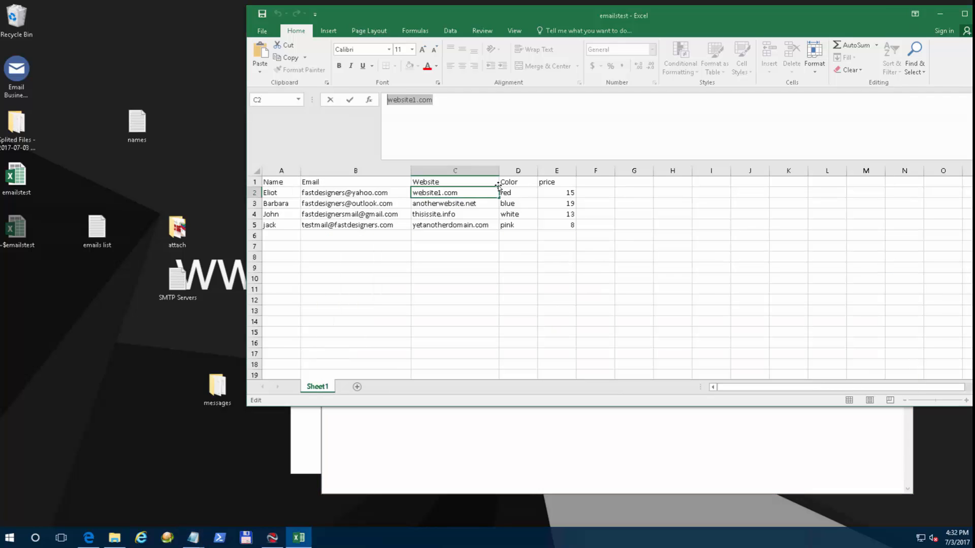
click(578, 184)
click(597, 171)
click(634, 171)
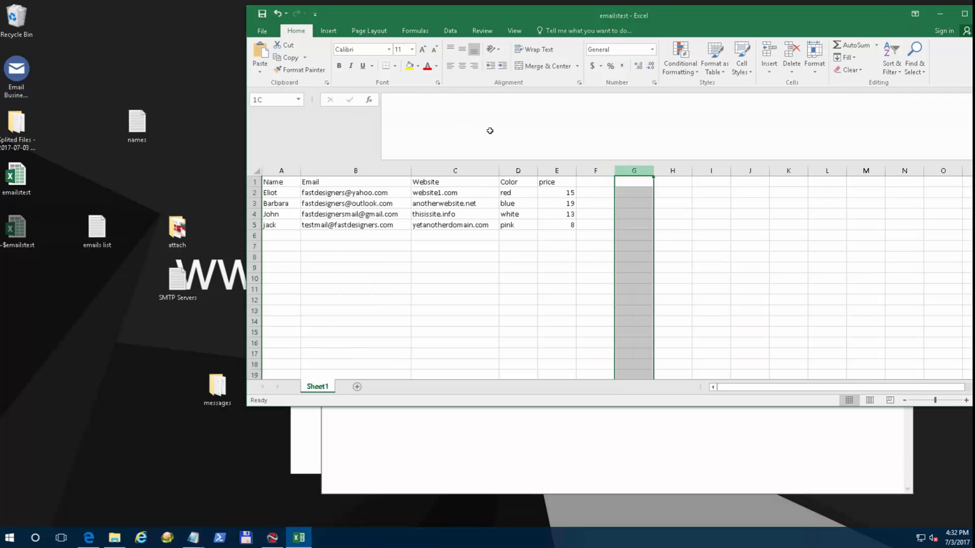
click(673, 170)
click(711, 170)
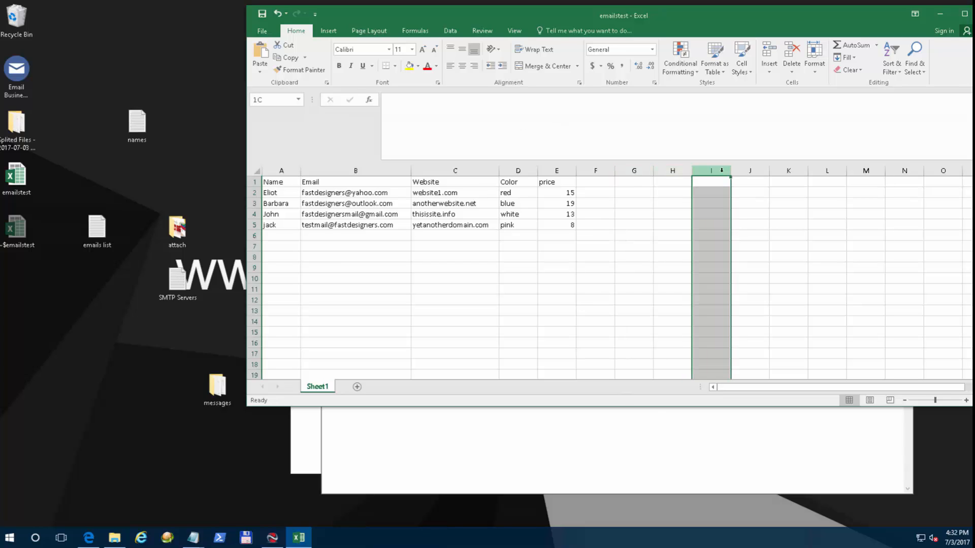
click(750, 171)
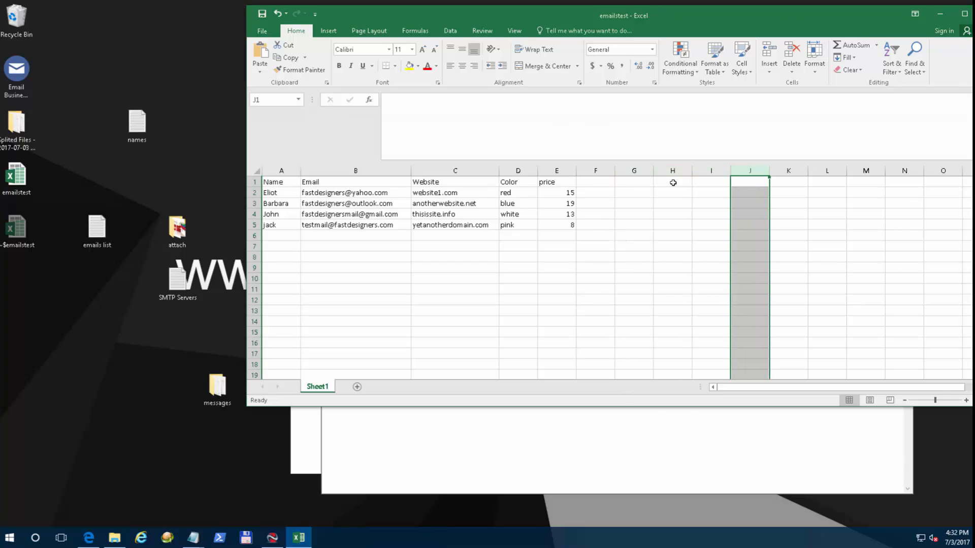
click(516, 445)
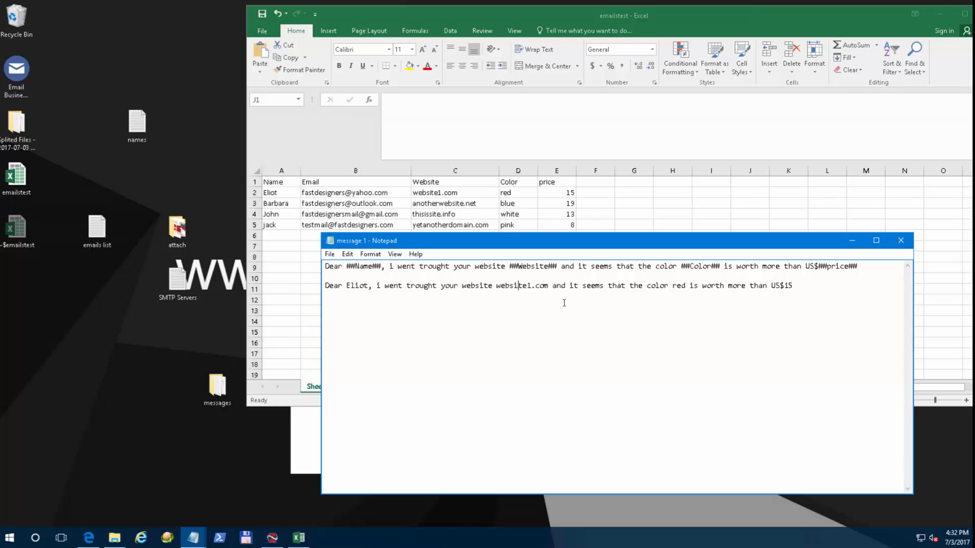
Point out the Website heading in C1, then return to the Notepad message.
click(449, 182)
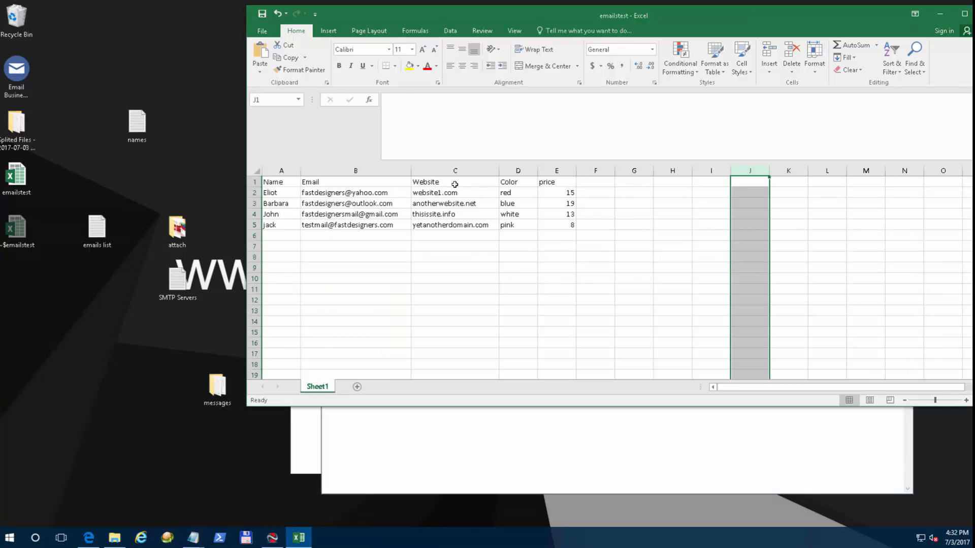
click(453, 181)
click(495, 443)
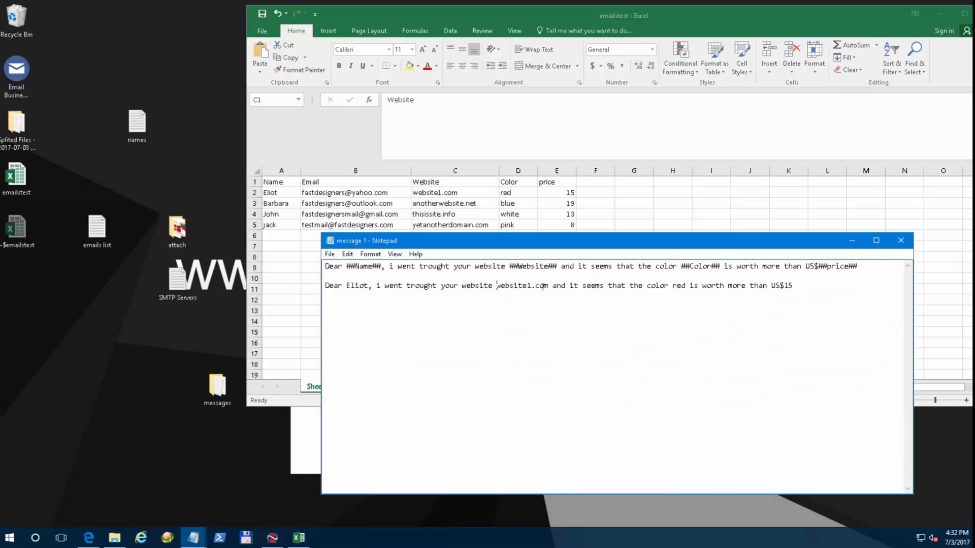
Undo the accidental deletion of the ##Color## placeholder on line 1.
drag(677, 266, 723, 271)
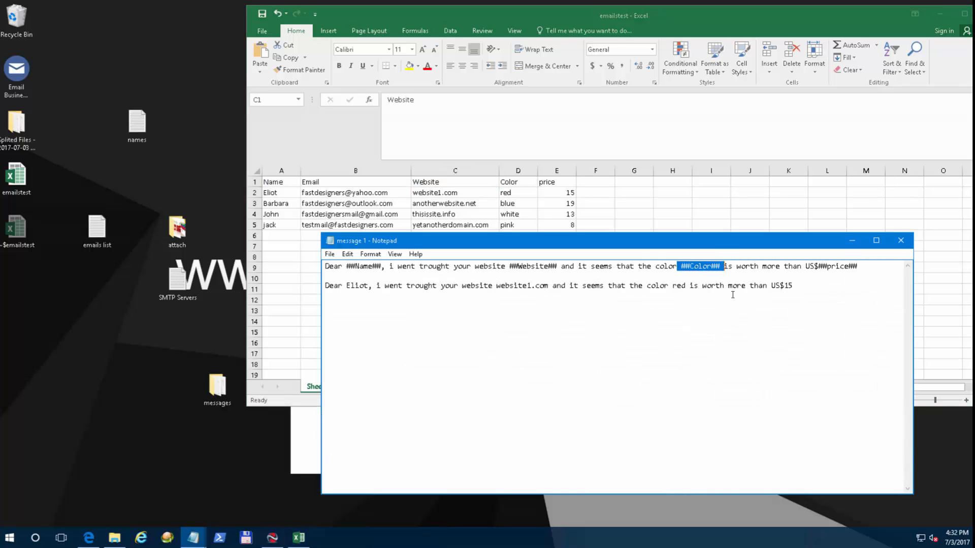
key(Delete)
key(Delete)
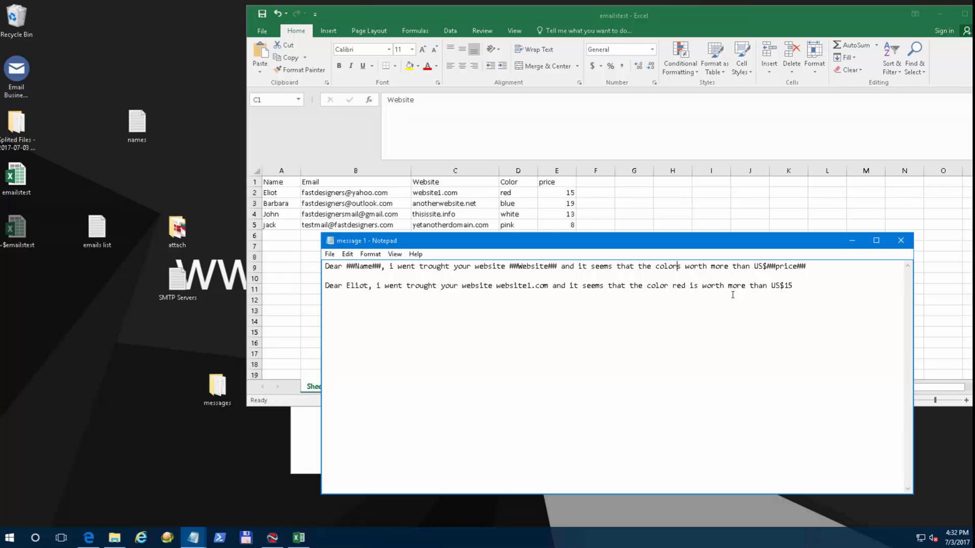
key(Delete)
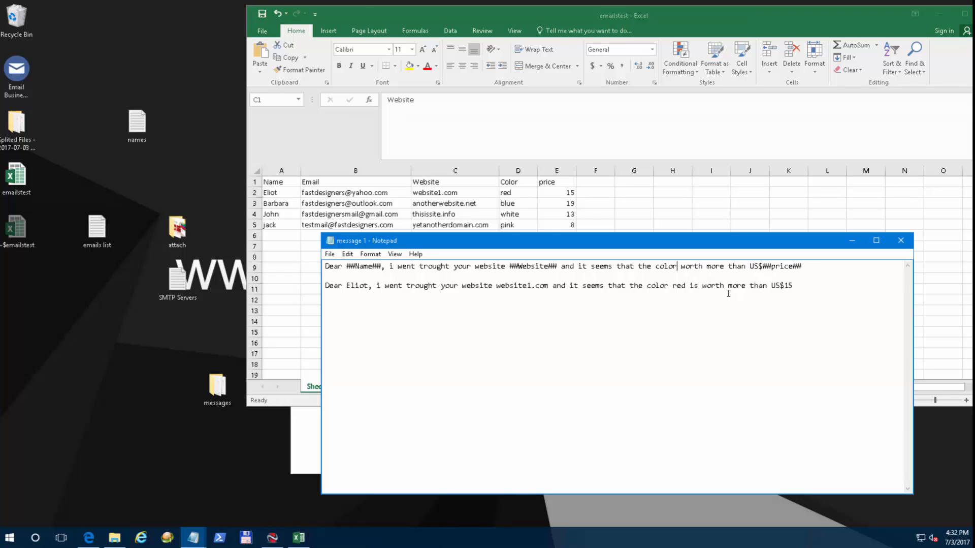
key(ctrl+z)
click(733, 277)
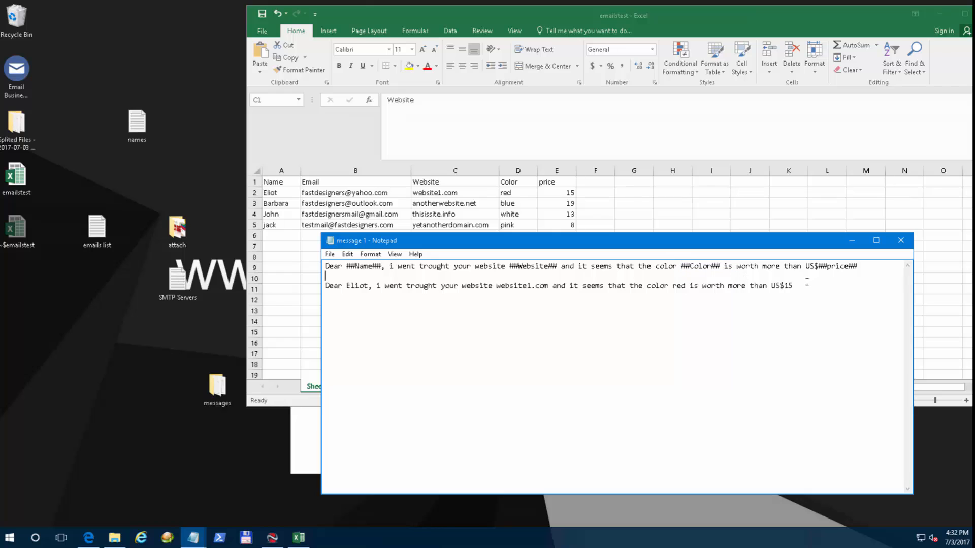
Delete the filled-in second line and select the template sentence on line 1.
drag(805, 285, 548, 285)
drag(454, 283, 325, 285)
key(Delete)
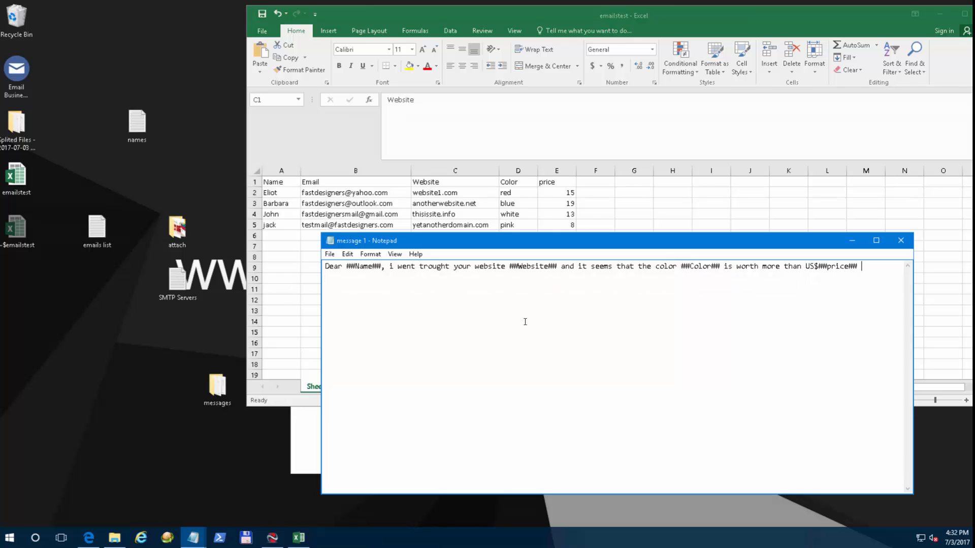
drag(869, 265, 273, 265)
key(ctrl+c)
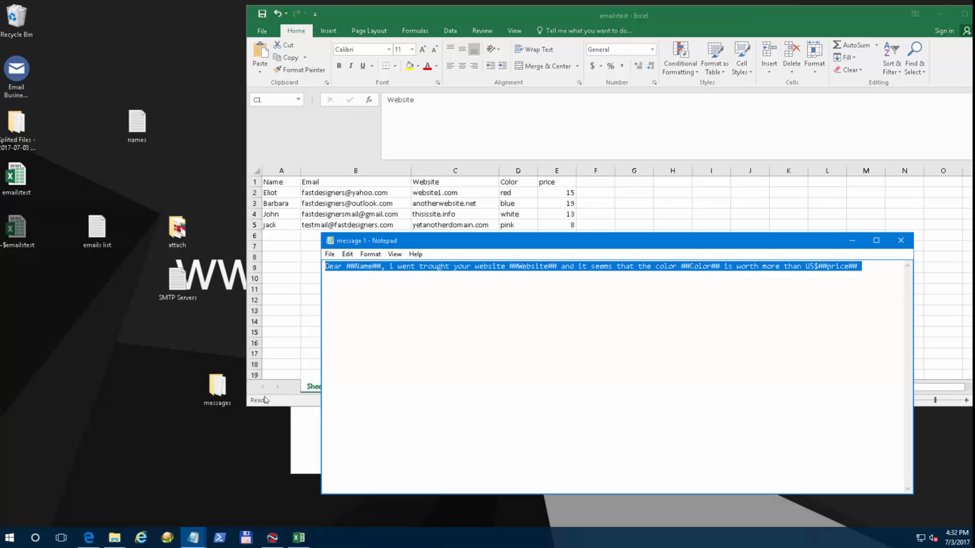
Open message 2 from the messages folder and replace its text with the copied template.
double_click(222, 387)
double_click(231, 234)
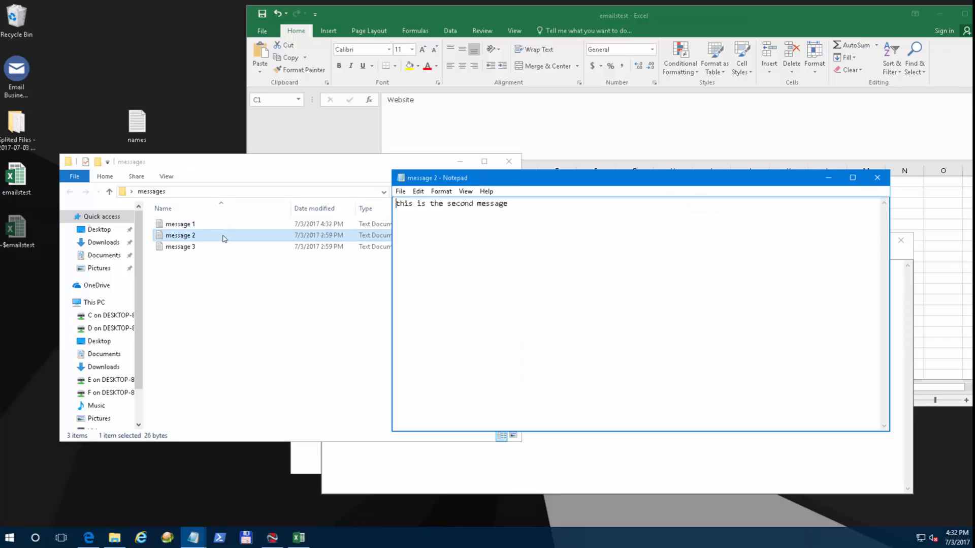
drag(542, 217, 300, 205)
key(ctrl+v)
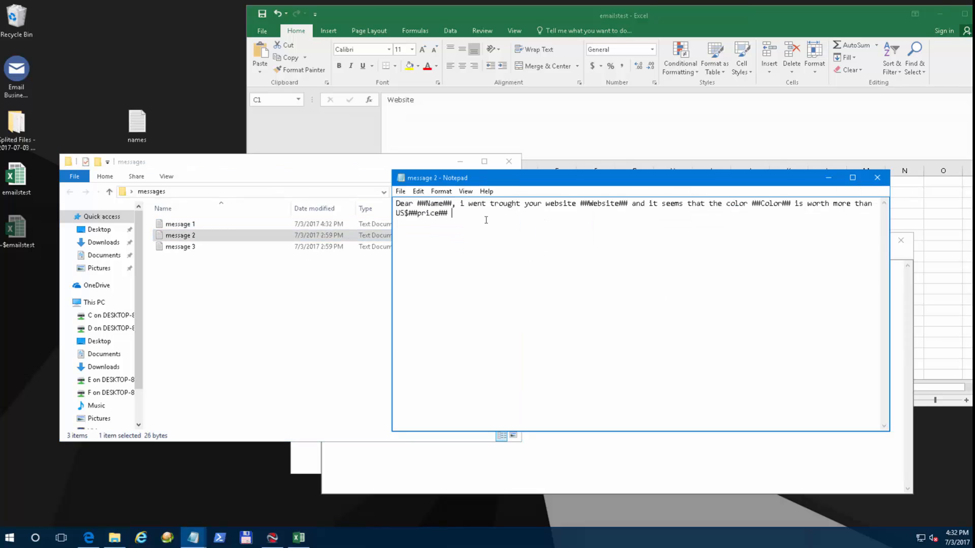
key(ctrl+a)
text(Dear ##Name##, i was visited your website ##Website## and so it so ##Color##. if you pay me US$##price##, i will change your ##Color## to a yellow or so.)
Remove the extra 'so' and add 's after 'it' to read "and it's so".
drag(483, 178, 478, 177)
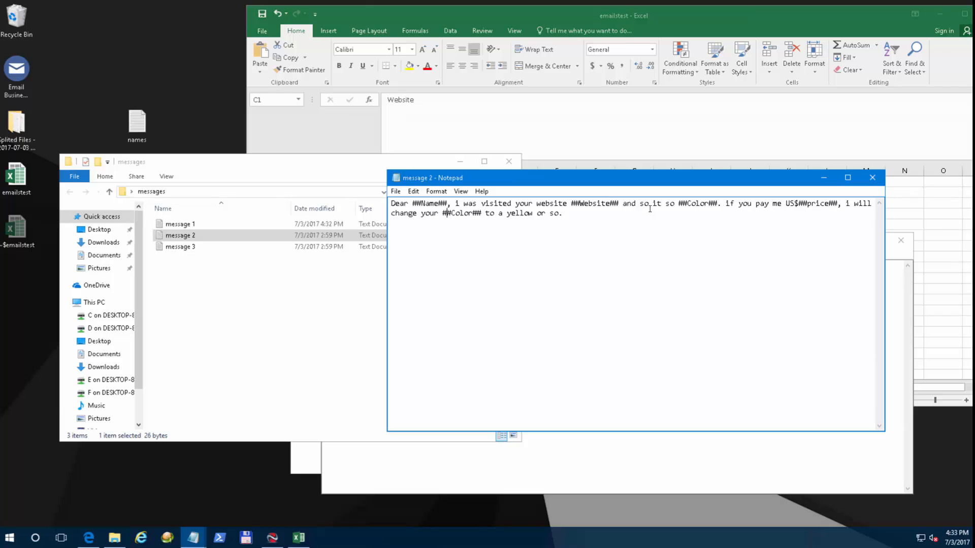
double_click(641, 203)
key(Delete)
key(Delete)
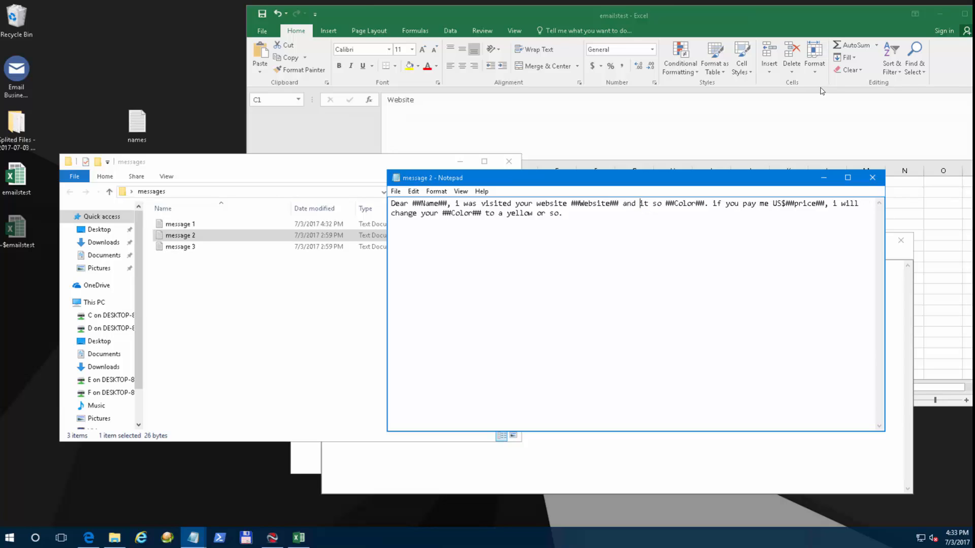
key(Right)
key(Right)
text('s)
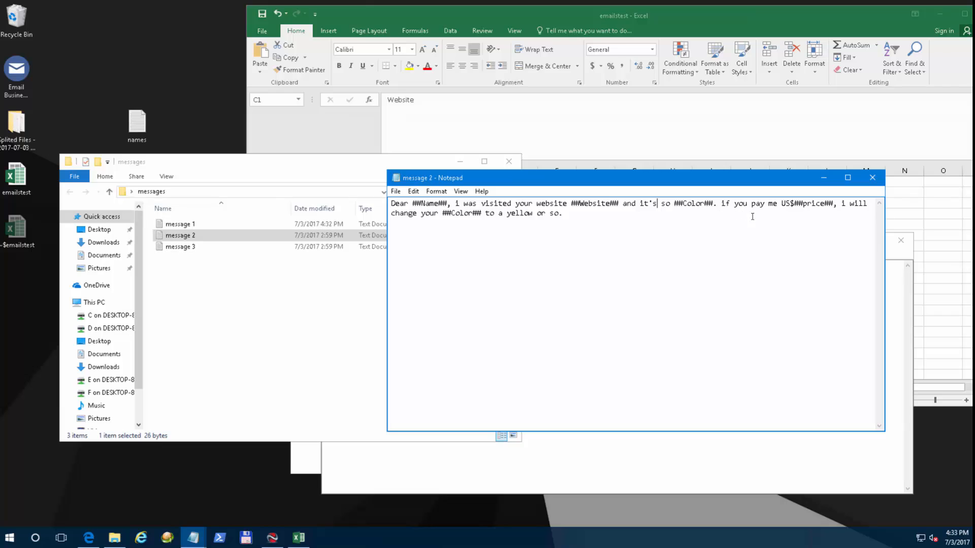
Check the ##price## and ##Color## variables, then save and close message 2.
drag(799, 204, 829, 203)
click(851, 214)
drag(447, 213, 567, 214)
click(568, 214)
click(873, 178)
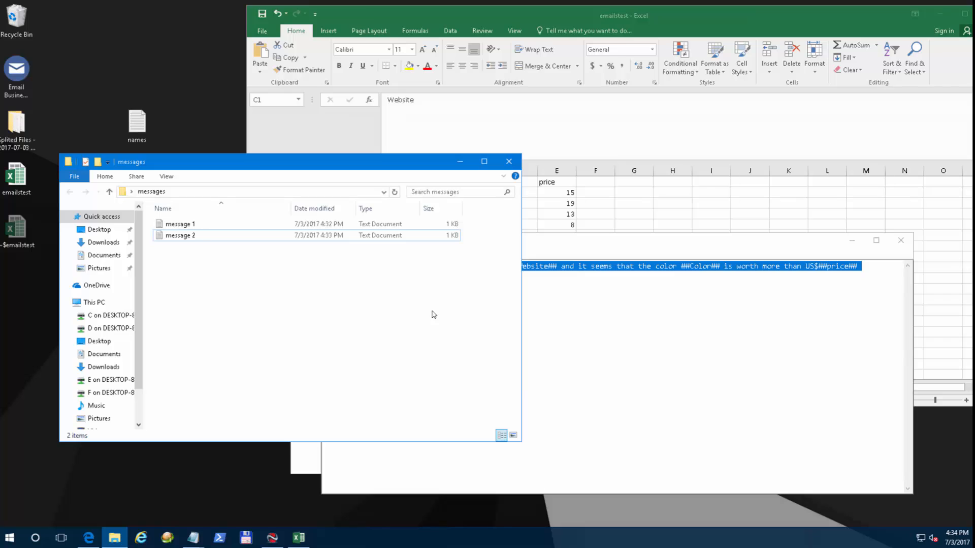
Reopen message 1, copy its full text, and return to the Email Business Manager form.
click(805, 286)
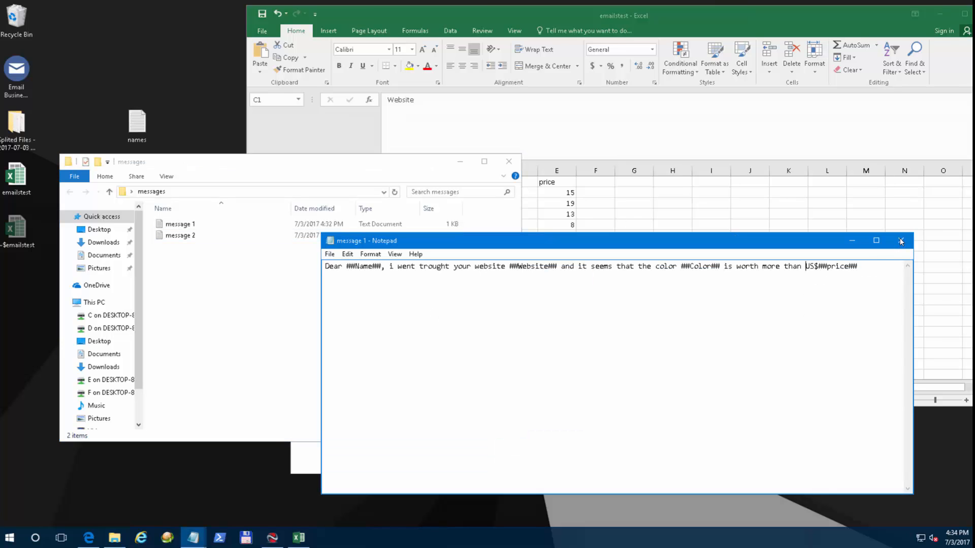
click(893, 241)
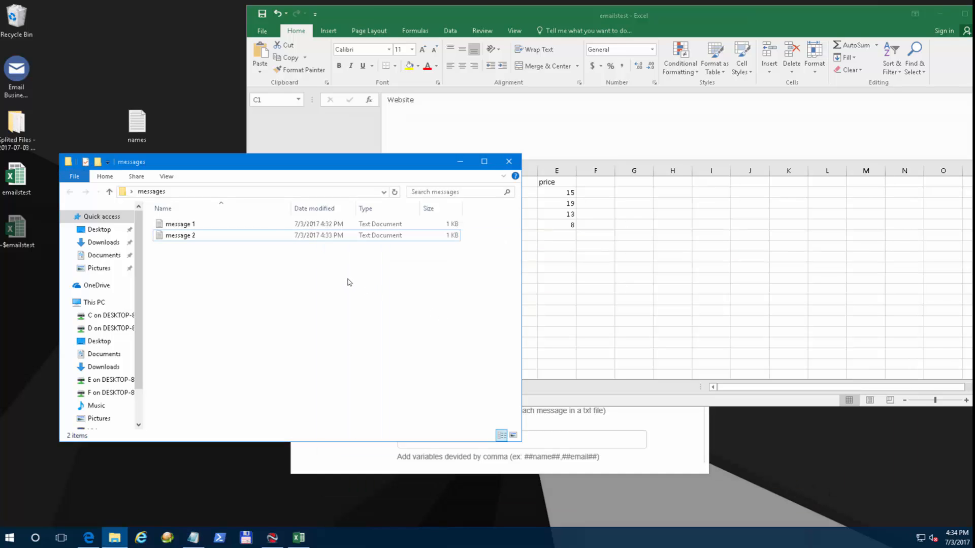
double_click(208, 224)
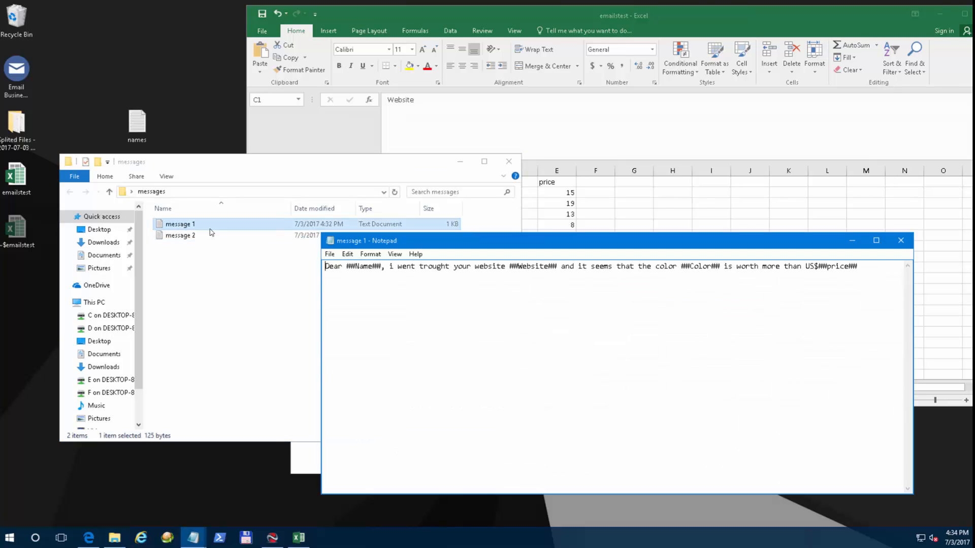
drag(864, 266, 287, 269)
right_click(351, 266)
click(394, 303)
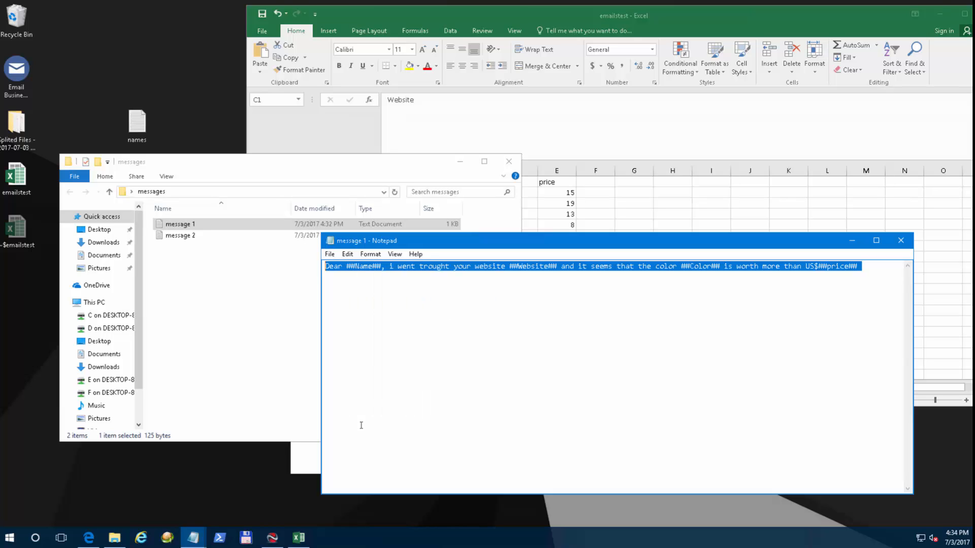
click(273, 537)
drag(702, 304, 700, 447)
Switch HTML Messages? to NO and then back to YES.
click(418, 303)
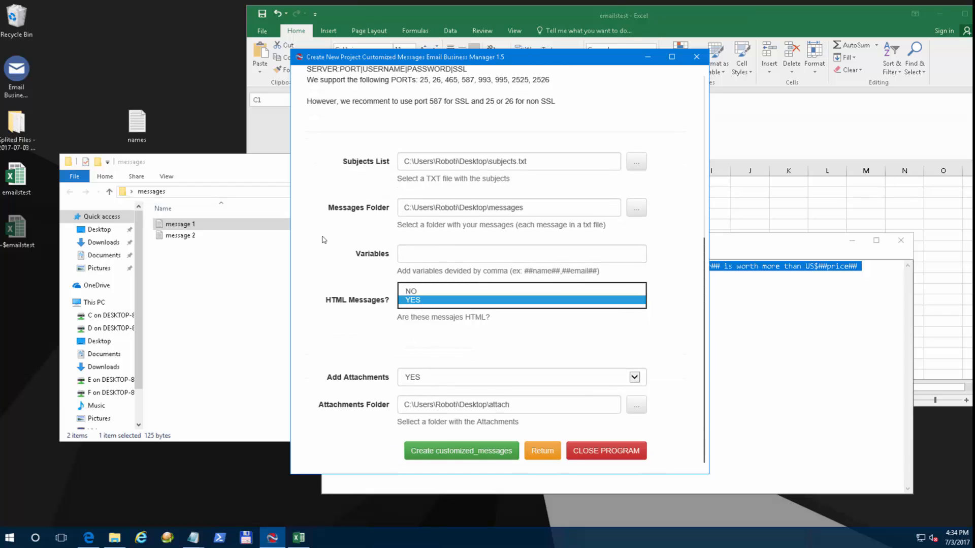
click(418, 291)
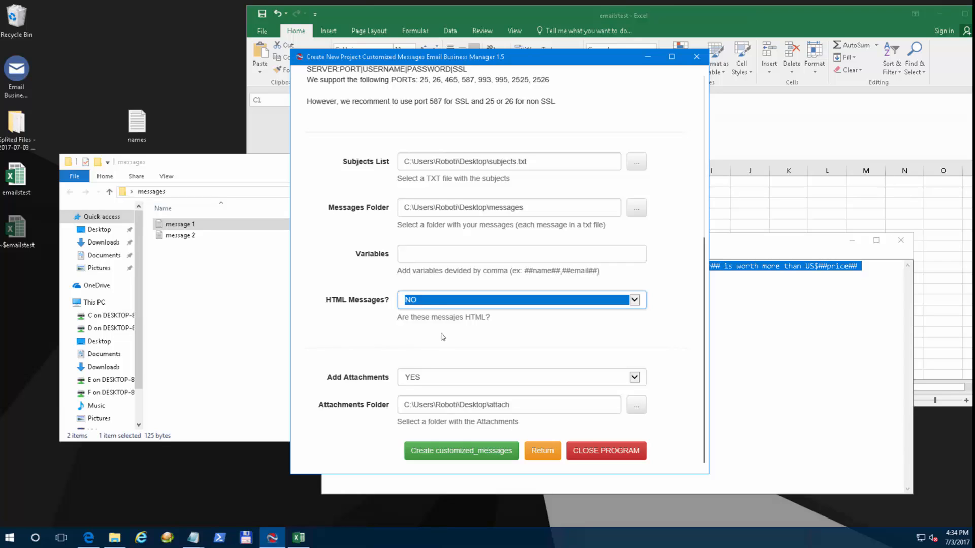
click(437, 301)
click(433, 311)
Copy the whole message 1 template line from Notepad.
click(442, 327)
click(790, 282)
drag(867, 277, 339, 275)
right_click(370, 269)
click(447, 300)
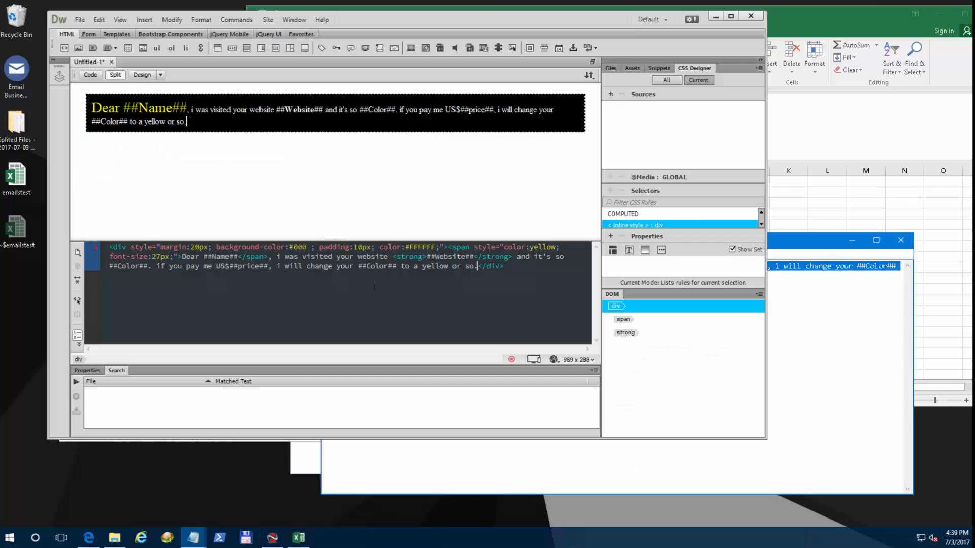
Replace message 2's text with the Dreamweaver styled HTML div code and save it.
key(End)
drag(516, 267, 75, 242)
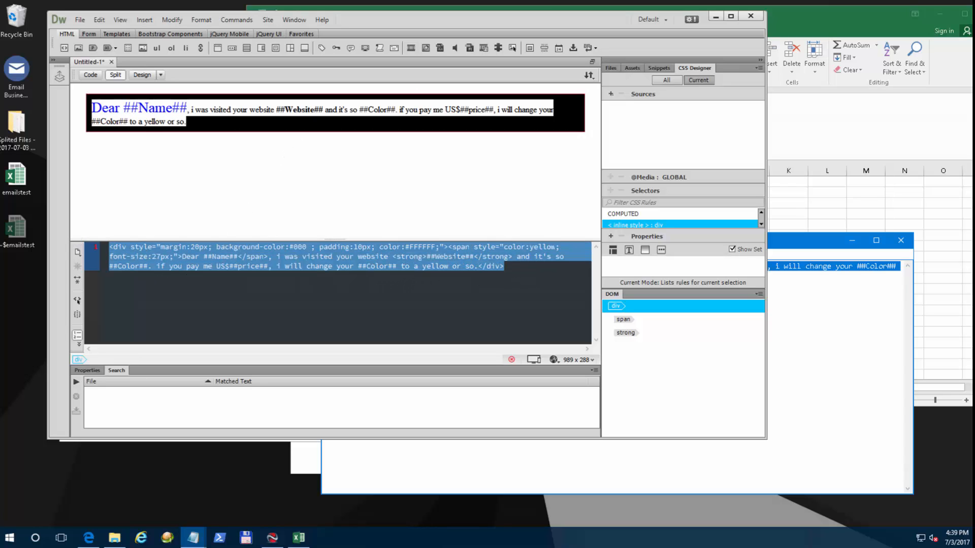
click(477, 266)
click(854, 295)
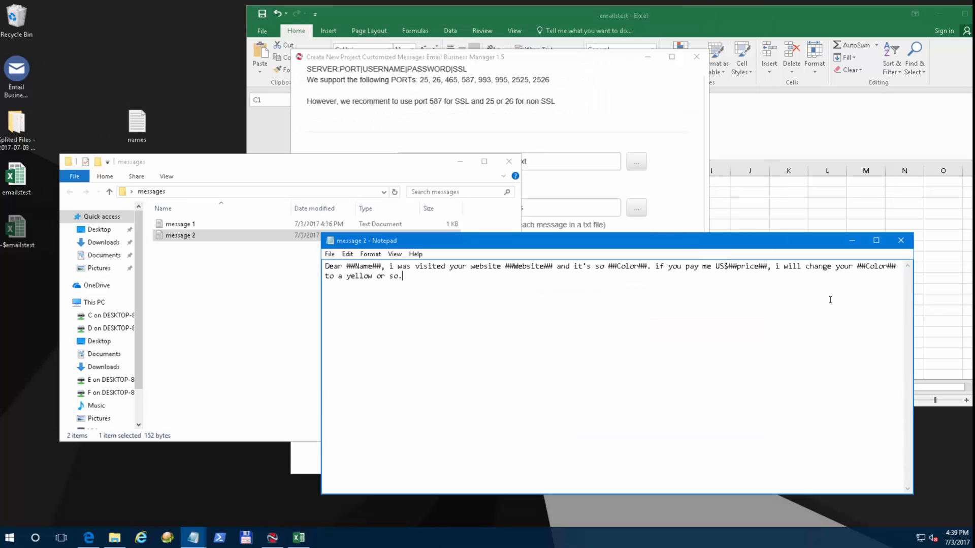
key(ctrl+a)
key(ctrl+v)
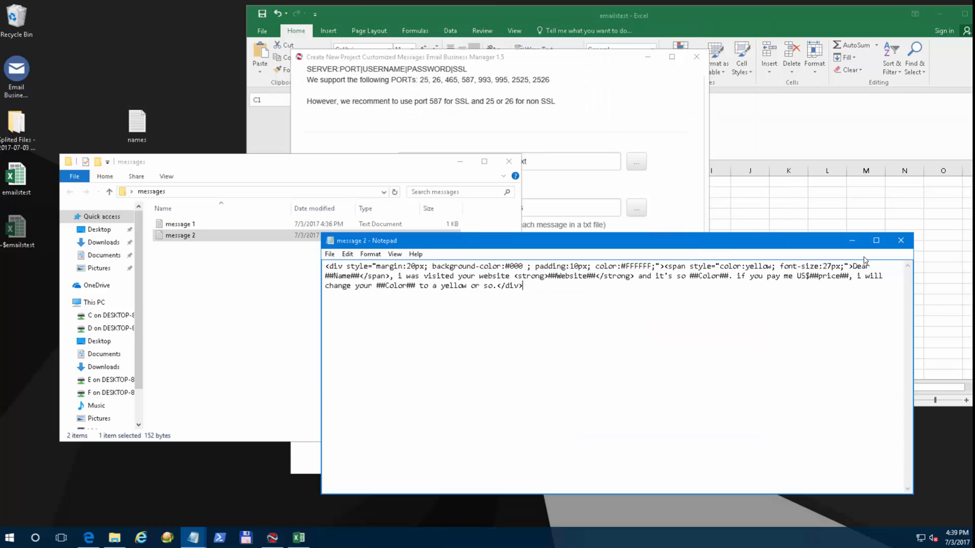
click(899, 242)
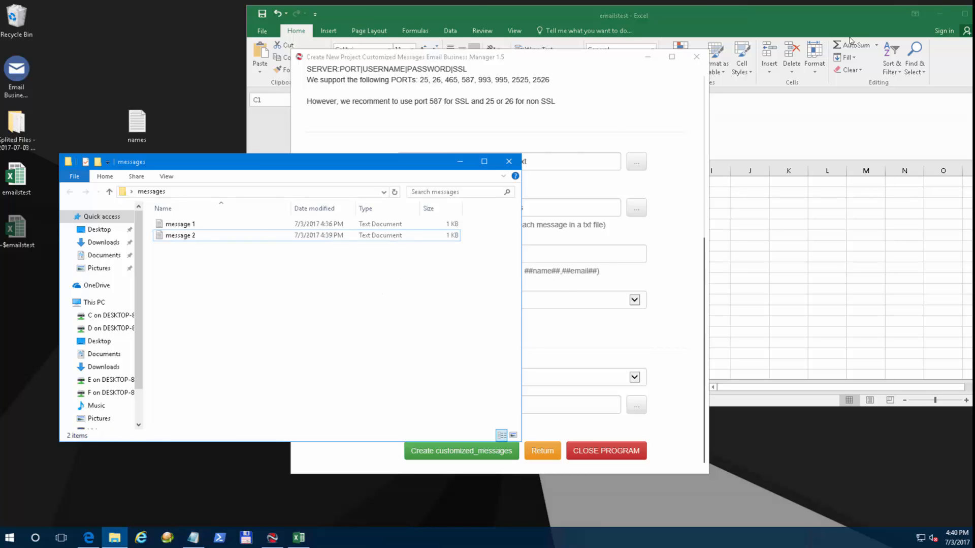
Close the emailstest spreadsheet, saving its changes.
click(899, 11)
key(alt+F4)
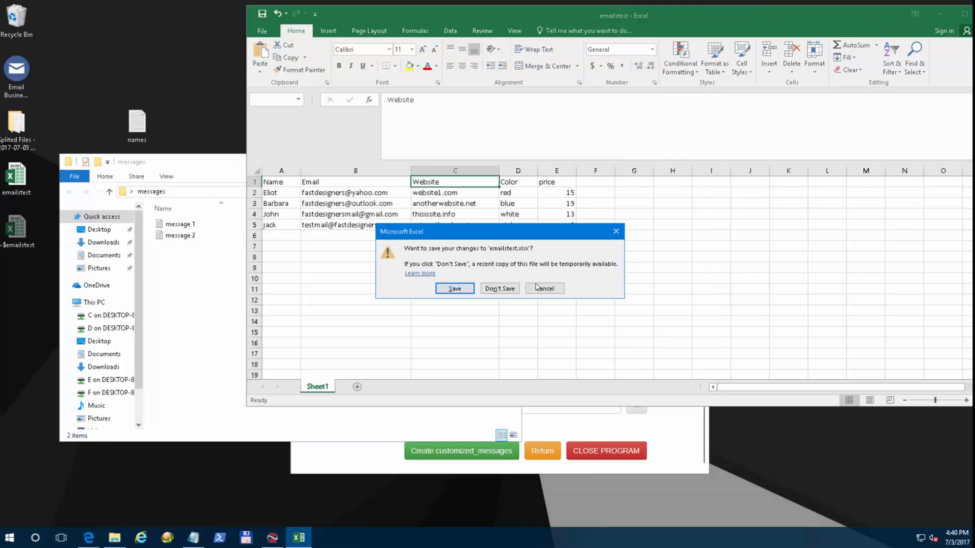
click(457, 288)
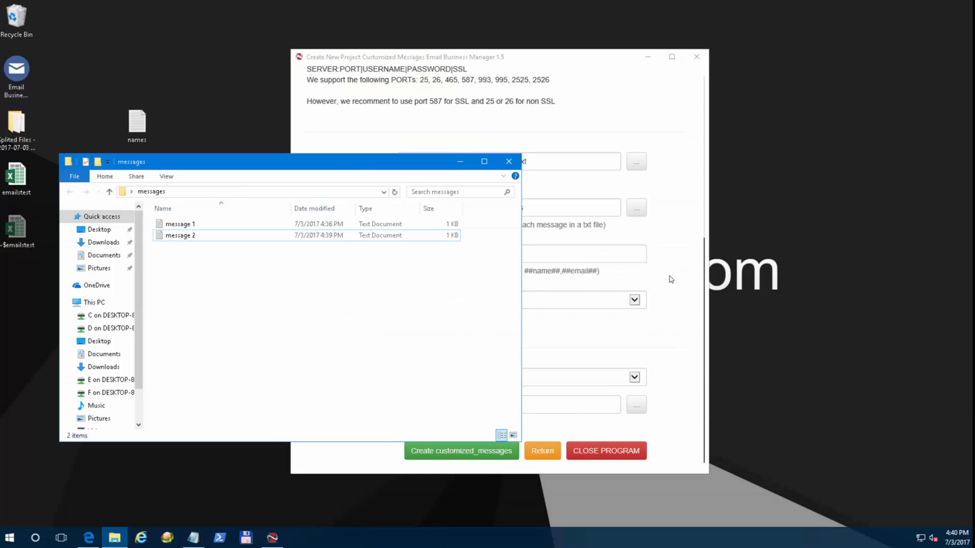
Choose emailstest.xlsx as the project's Emails List.
click(686, 262)
scroll(580, 255, up, 5)
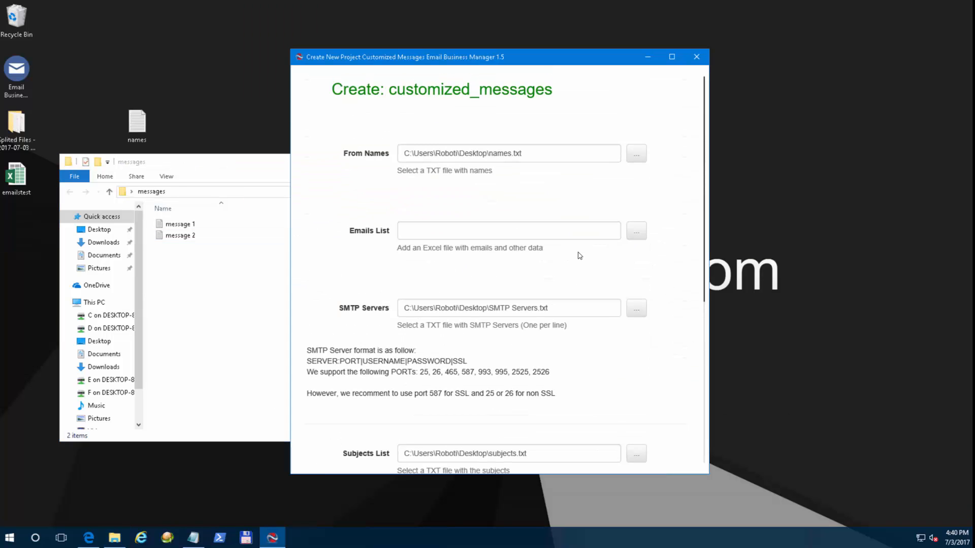
click(638, 235)
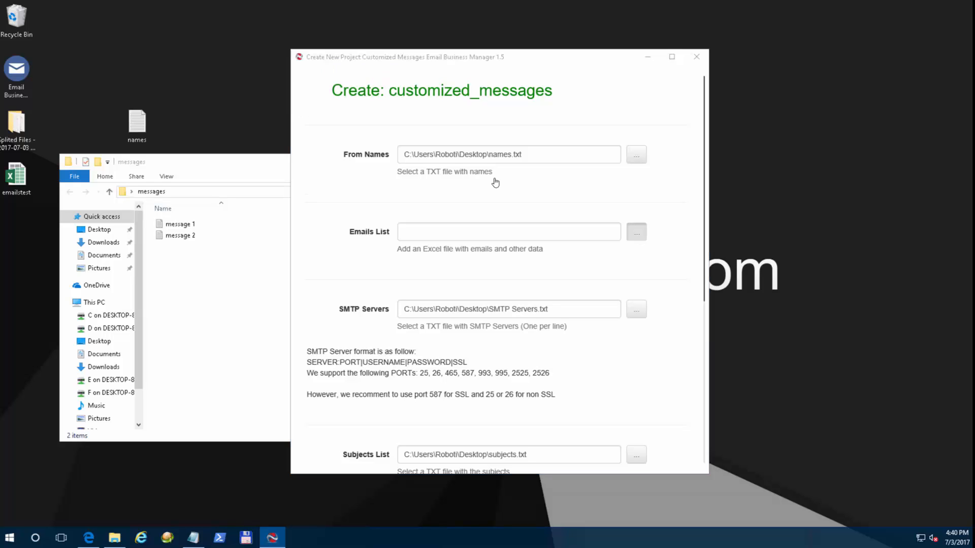
double_click(419, 174)
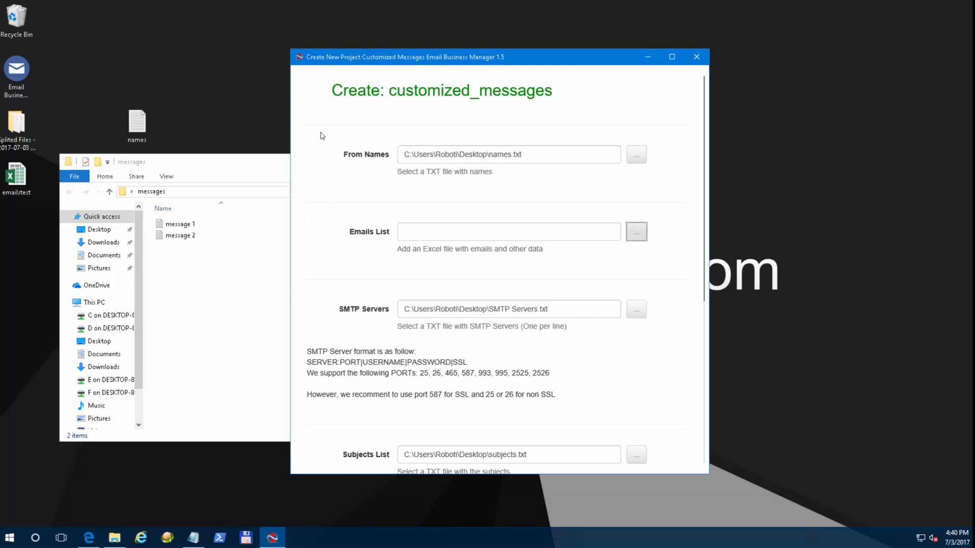
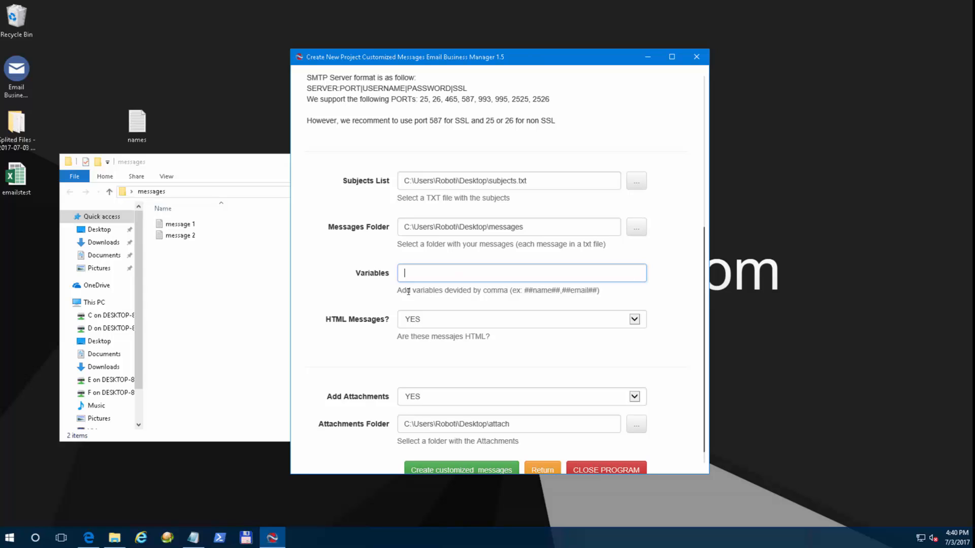
Copy the line ##Name##,##Email##,##Website##,##Color##,##price## from the notes and paste it into the Variables field.
double_click(16, 175)
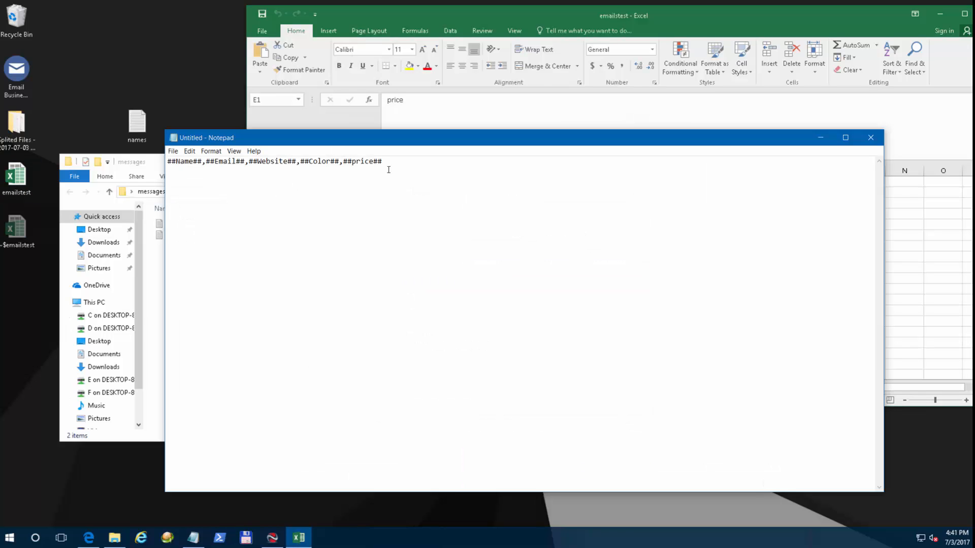
drag(395, 161, 181, 165)
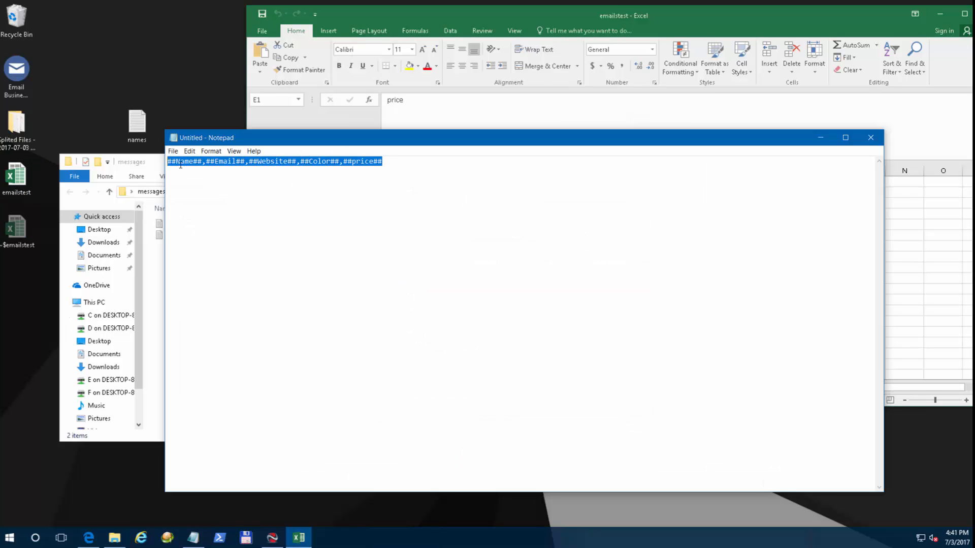
right_click(230, 163)
click(226, 182)
click(207, 168)
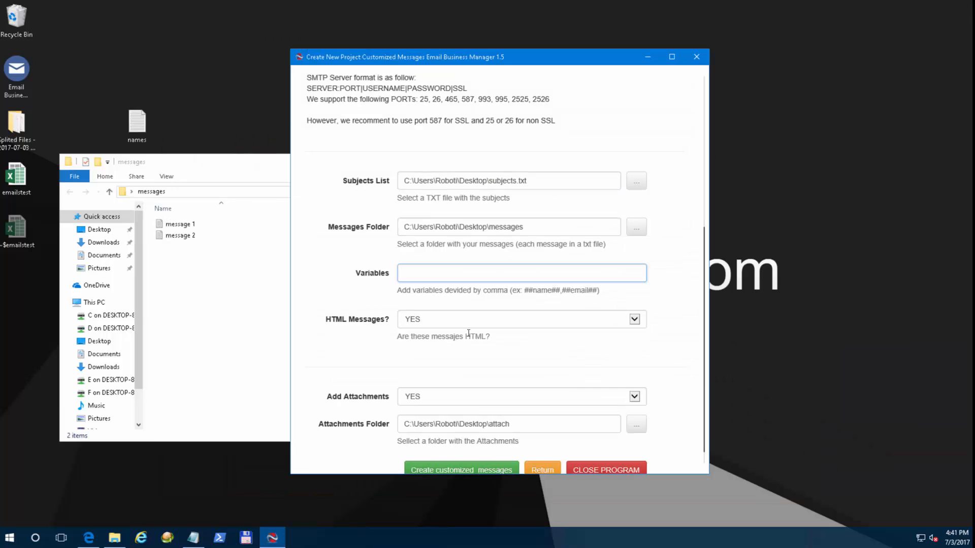
key(ctrl+v)
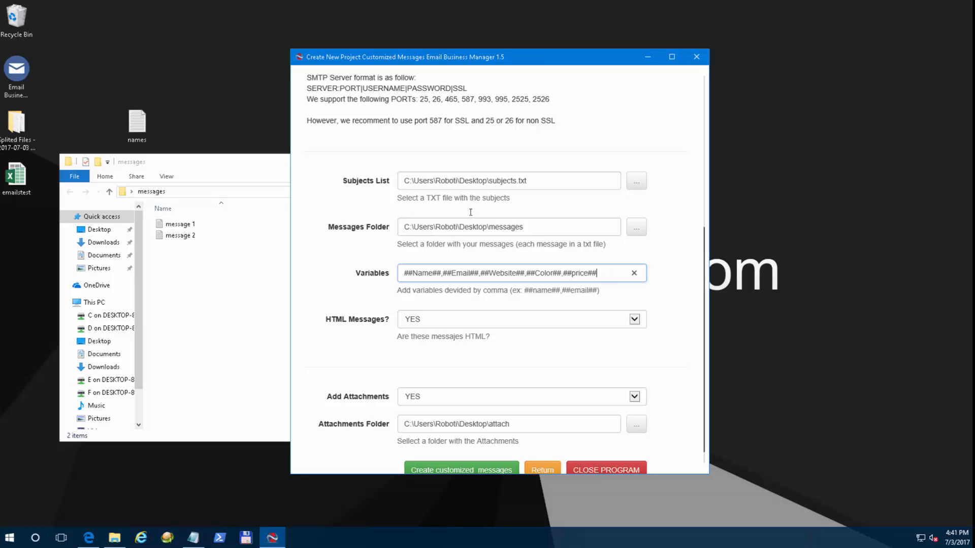
drag(600, 273, 423, 273)
click(428, 273)
scroll(432, 304, down, 1)
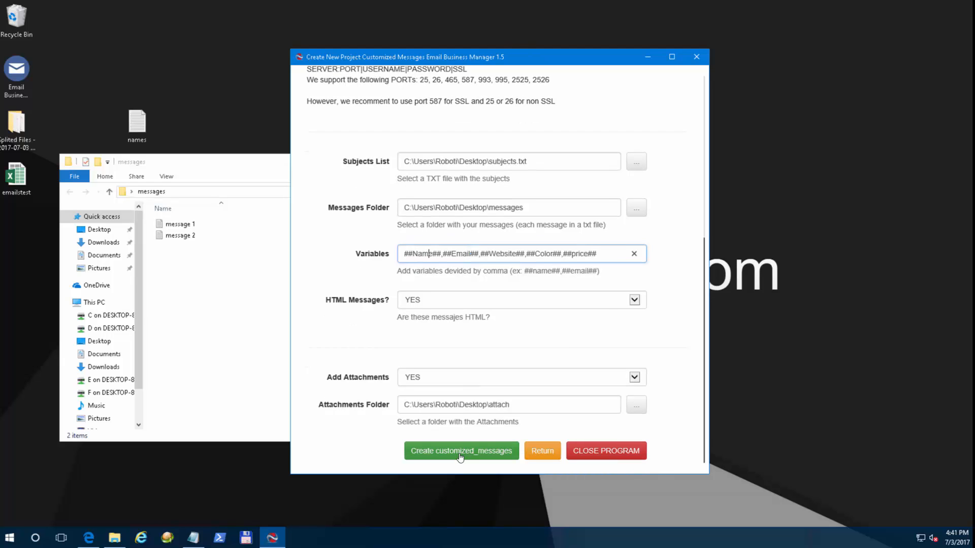
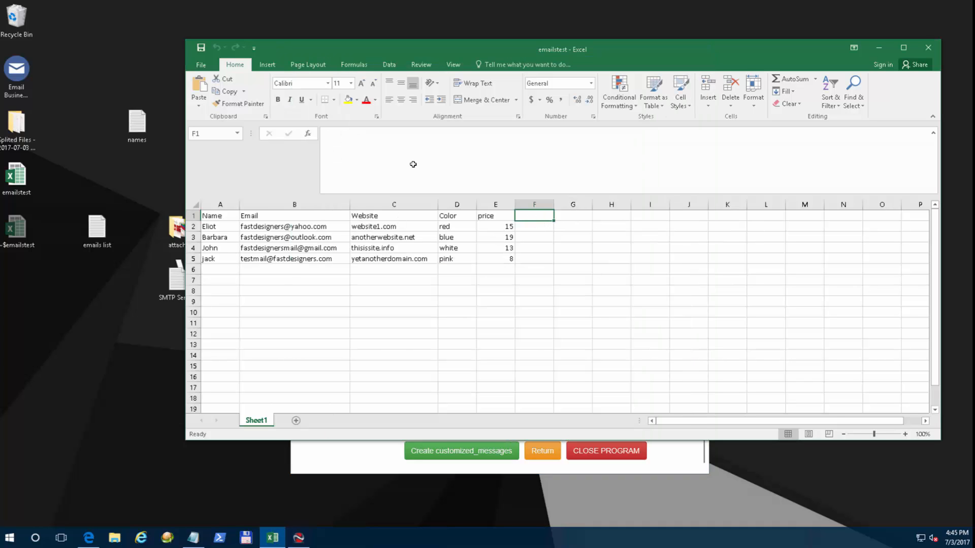
Enter the header 'Atach' in cell F1 of the email list.
text(Atach)
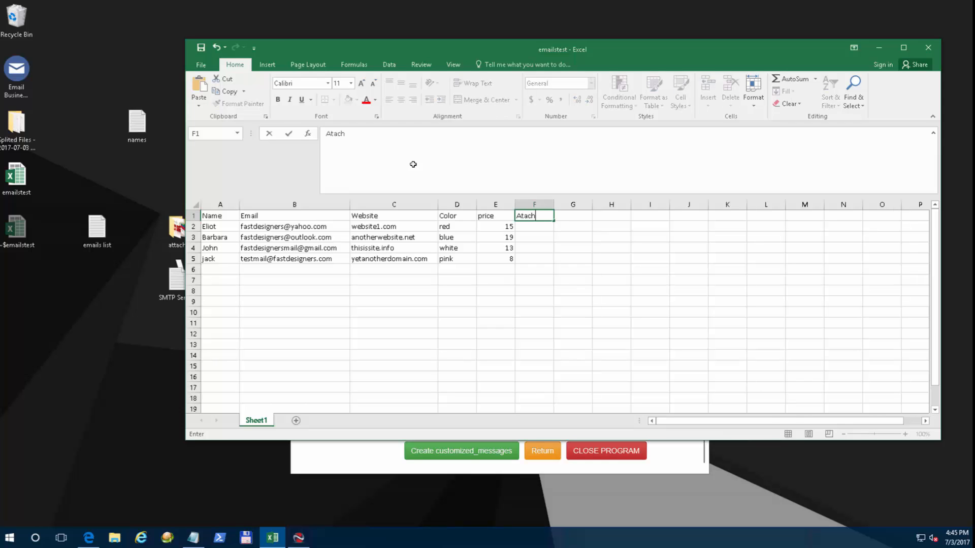
click(535, 226)
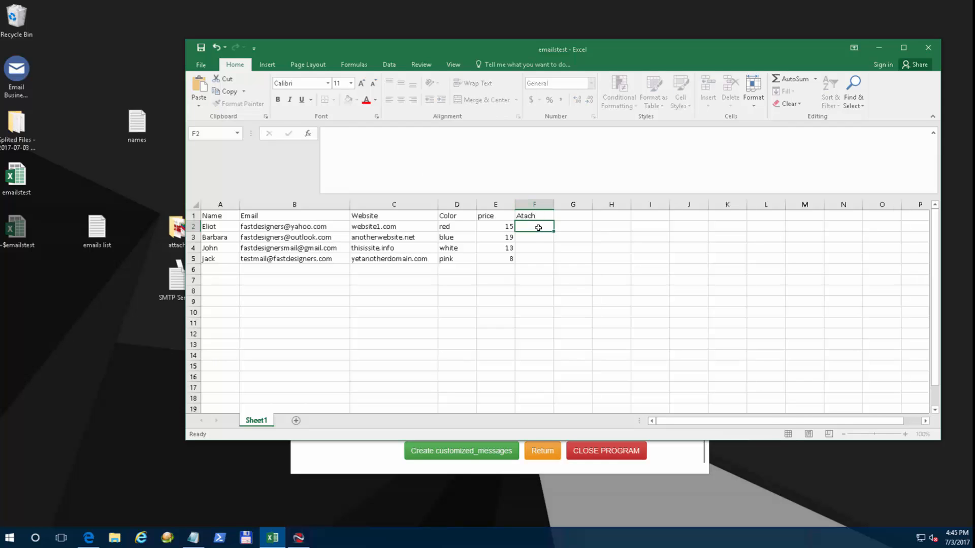
click(534, 237)
click(533, 250)
click(534, 260)
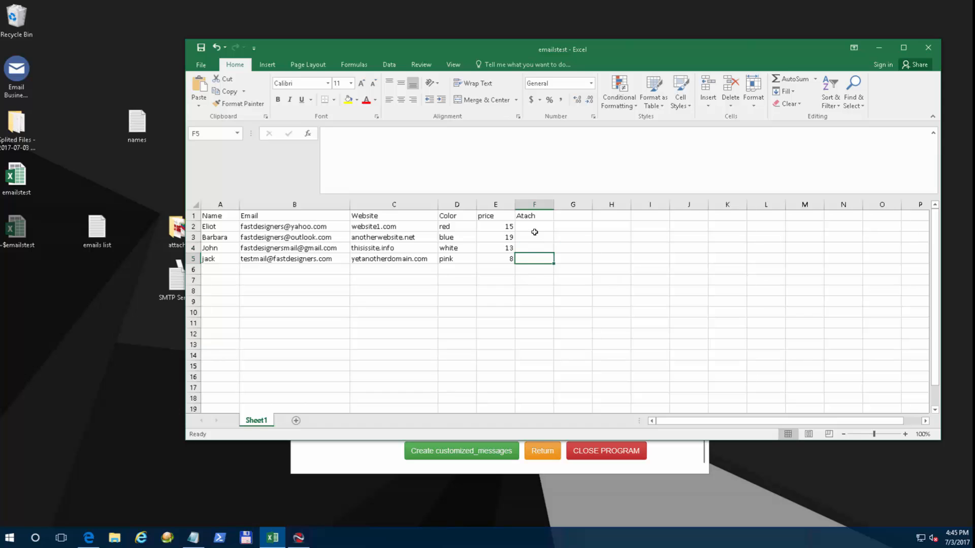
click(534, 227)
click(536, 237)
click(537, 247)
click(532, 259)
Fit column F to the Atach header, then widen it well beyond the header.
double_click(553, 204)
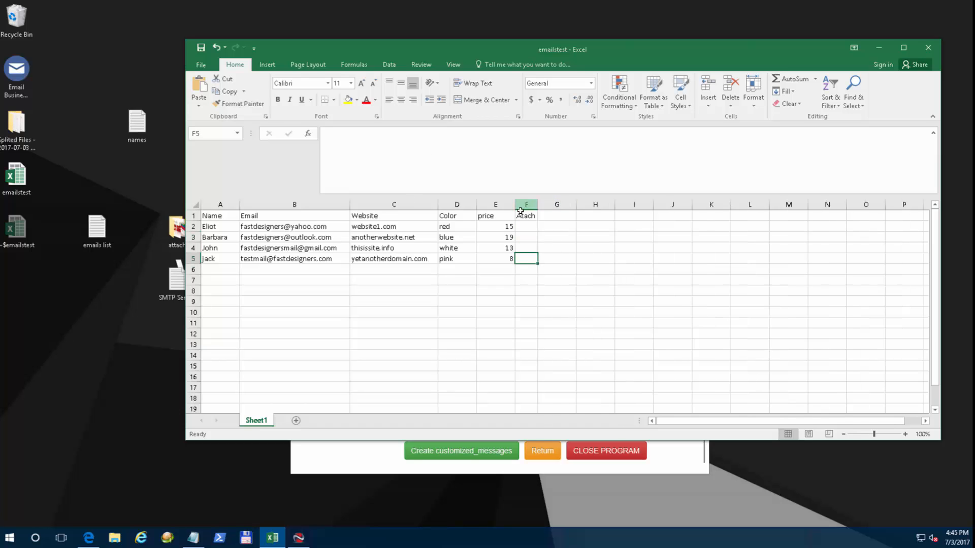
click(529, 228)
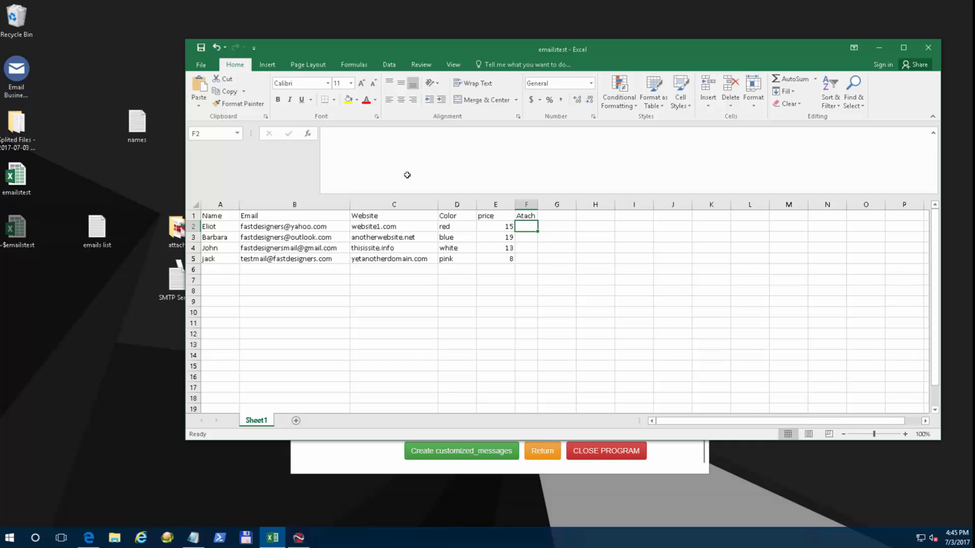
click(528, 237)
click(528, 248)
click(527, 258)
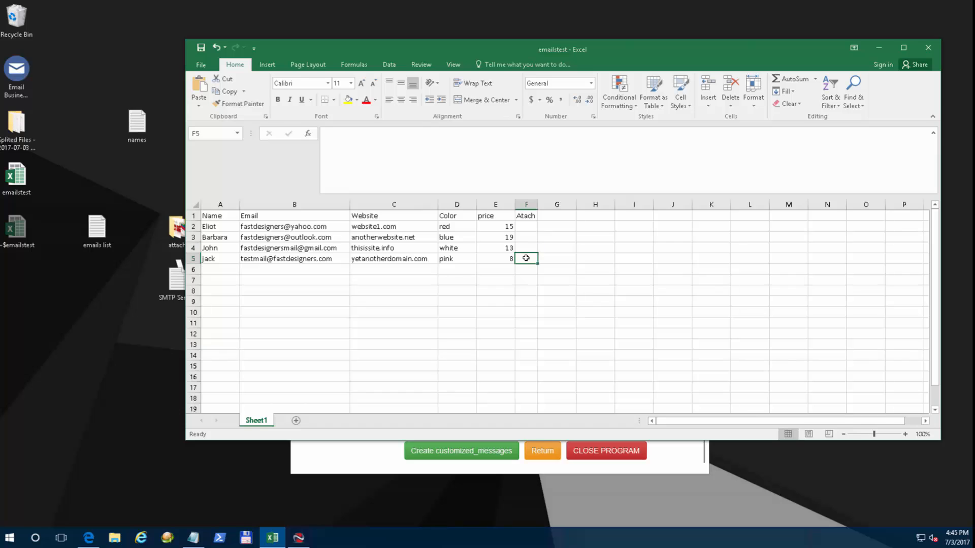
click(527, 230)
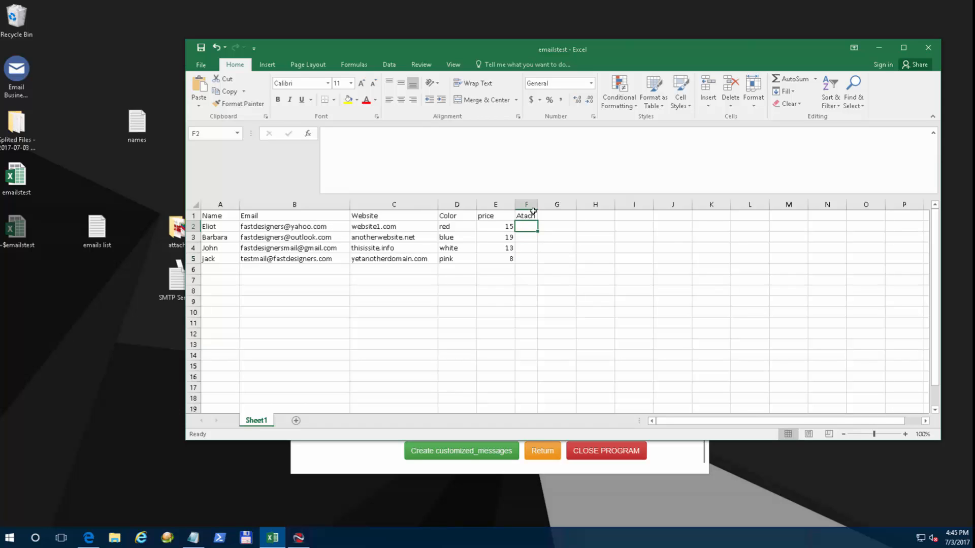
drag(538, 205, 632, 205)
click(553, 258)
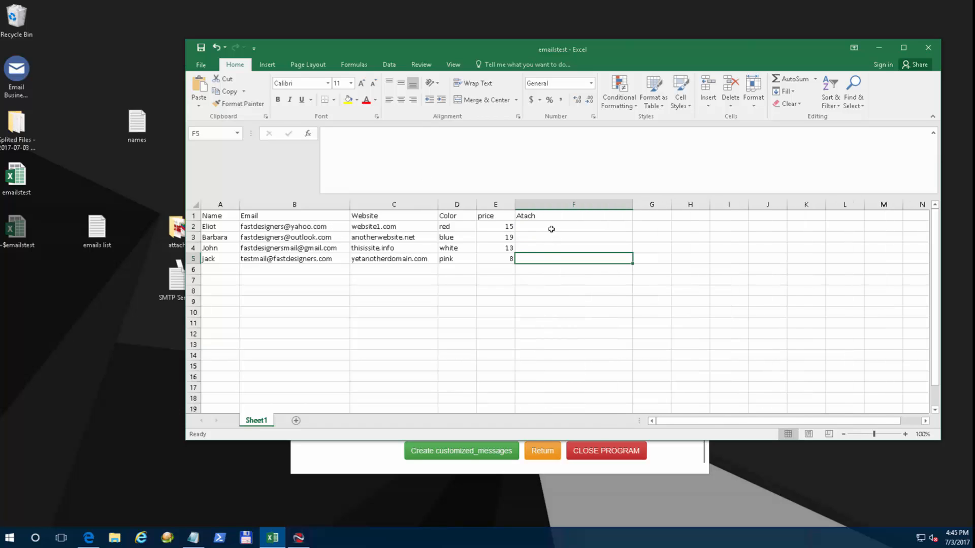
click(551, 226)
Check column F's options, then return to the project form's Add Attachments setting.
click(545, 204)
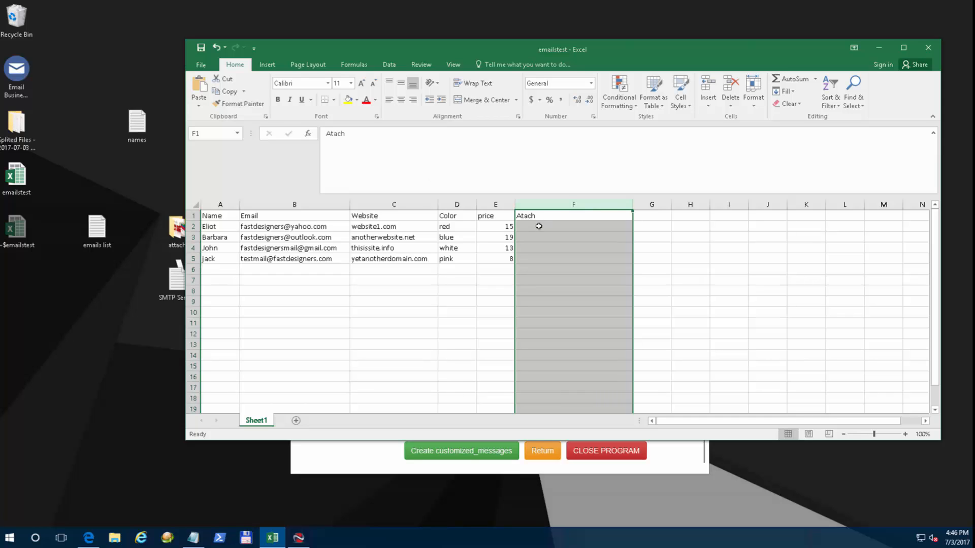
right_click(547, 205)
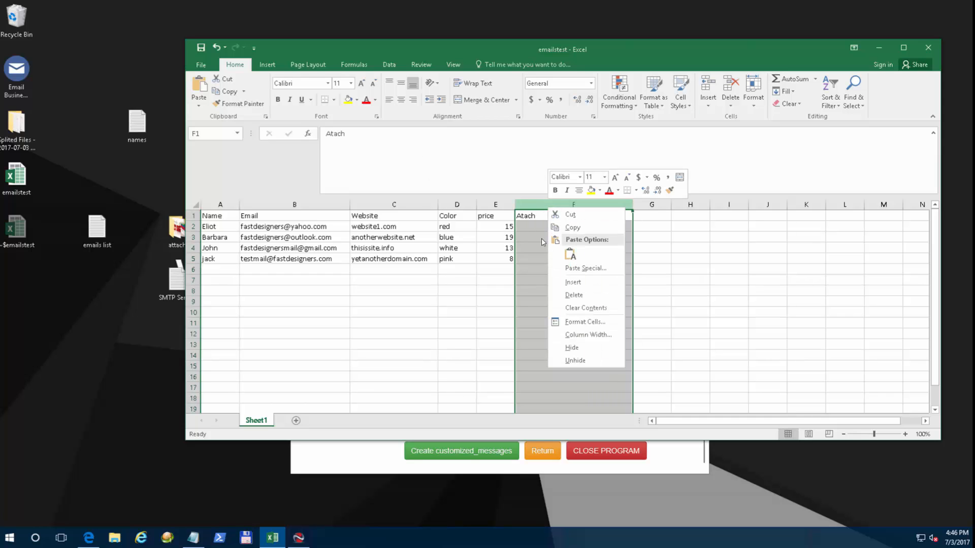
key(Escape)
click(519, 237)
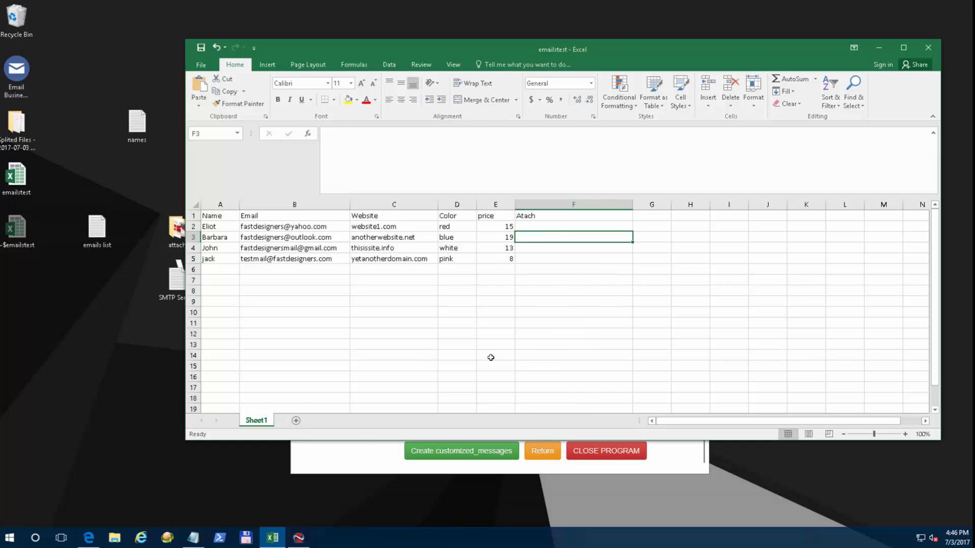
click(349, 457)
click(433, 378)
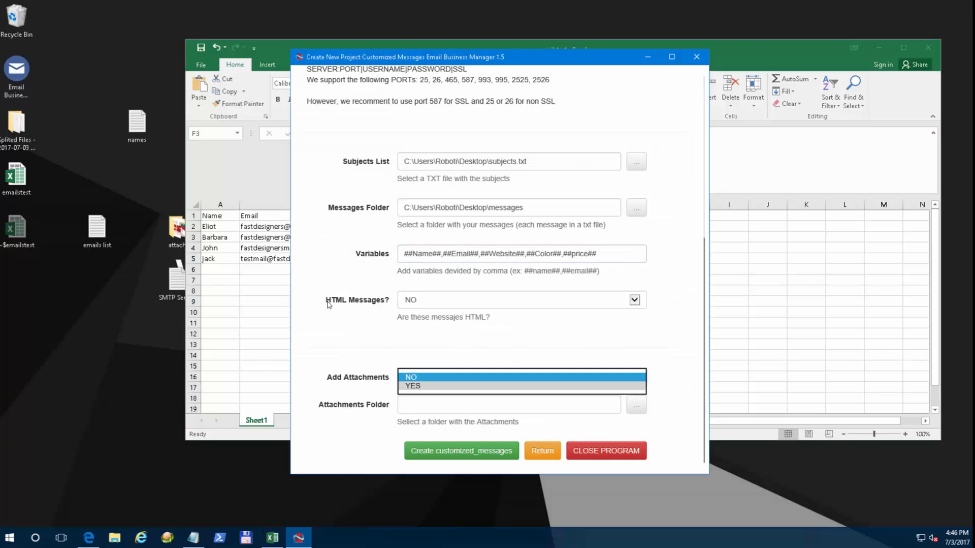
Set Add Attachments to NO and close Excel without saving changes.
click(431, 388)
click(428, 378)
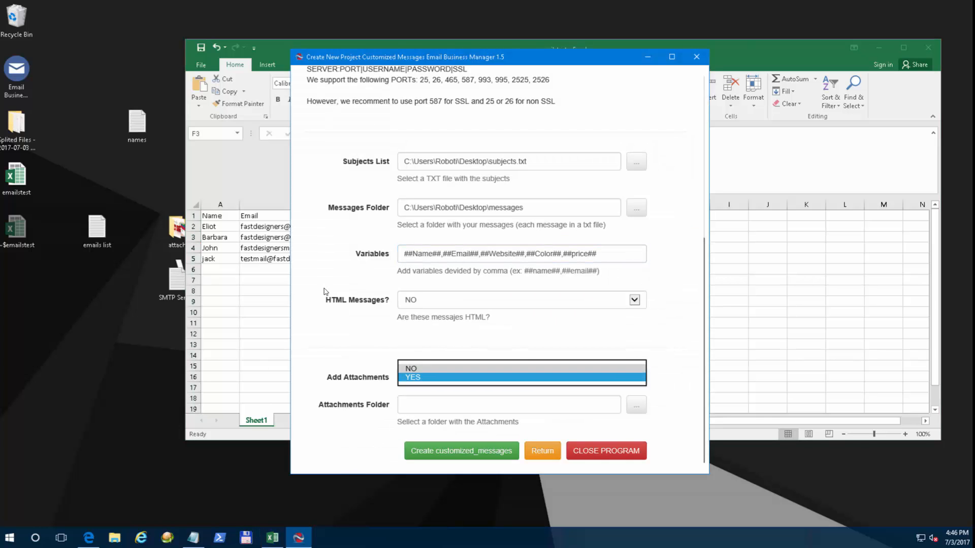
click(427, 368)
click(336, 272)
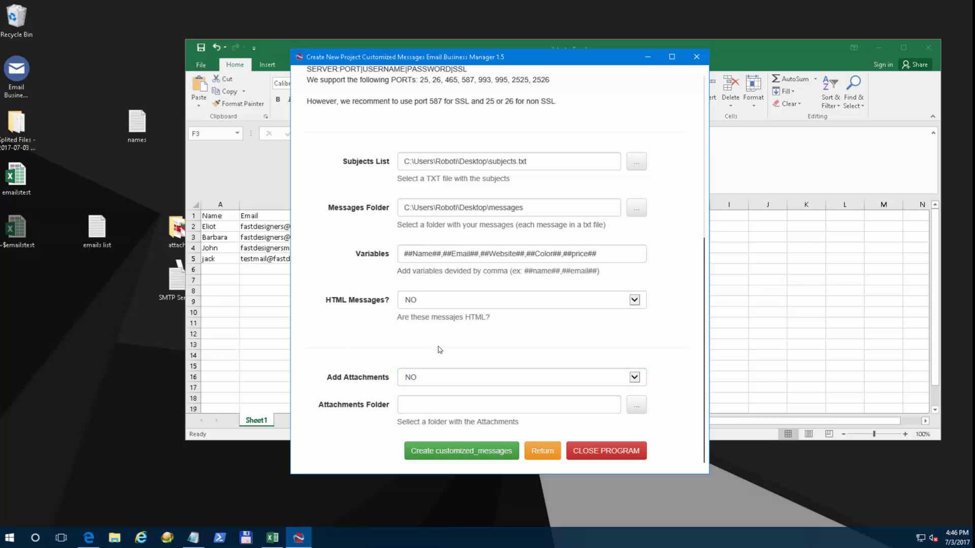
click(929, 47)
click(500, 279)
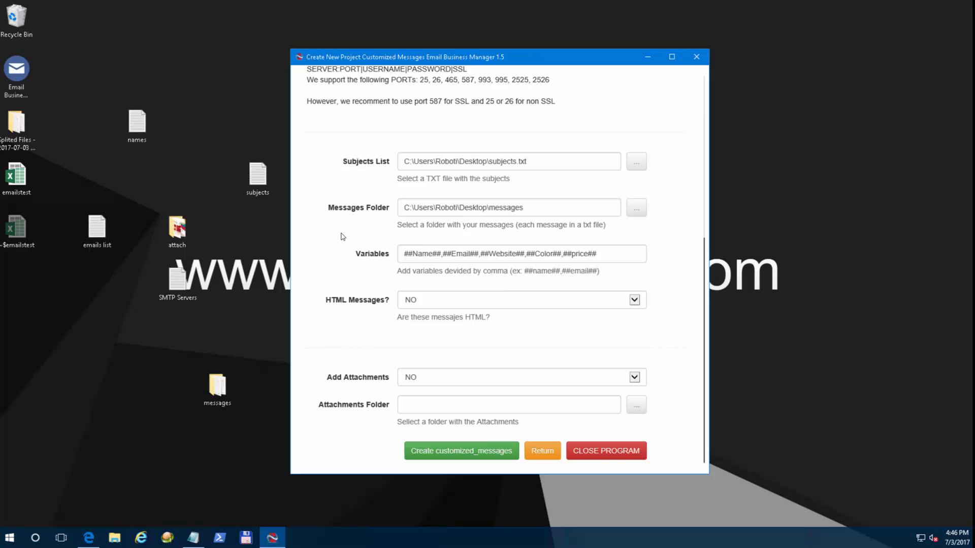
Set HTML Messages to YES, create the customized_messages project, and return to What to Do.
click(432, 299)
click(432, 311)
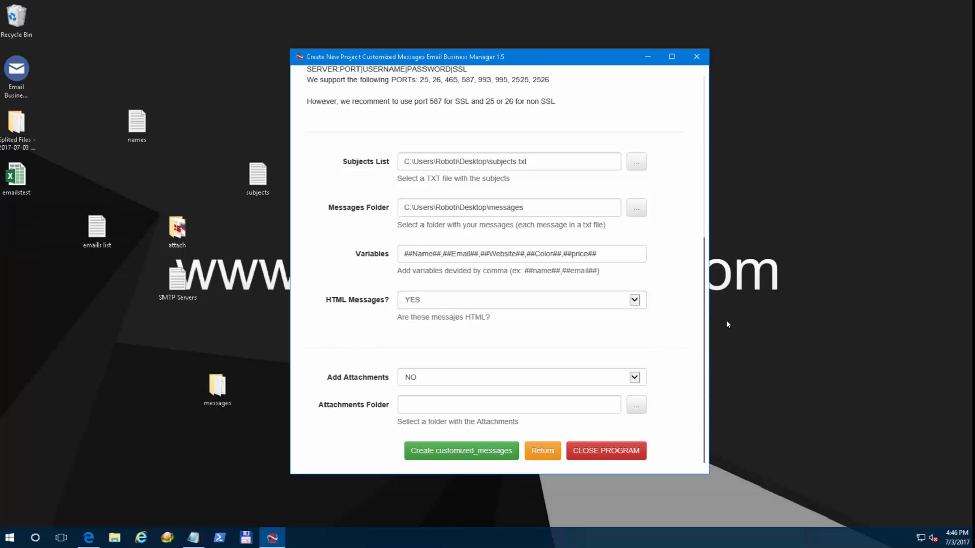
drag(704, 338, 652, 172)
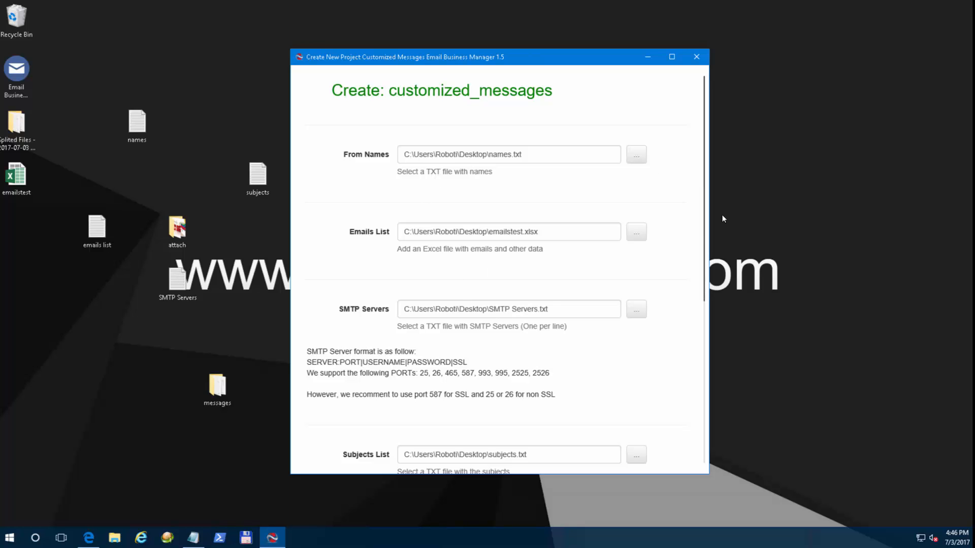
drag(703, 234, 686, 398)
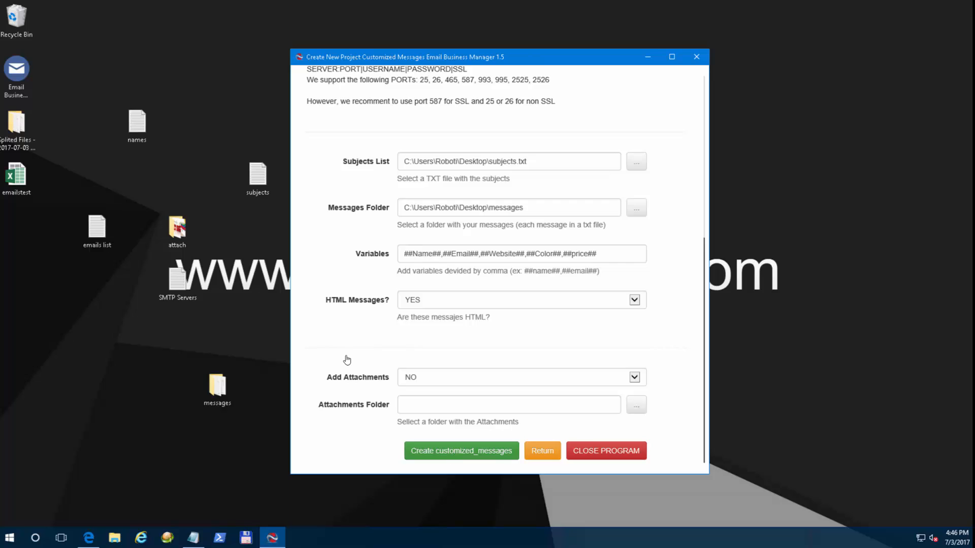
click(453, 451)
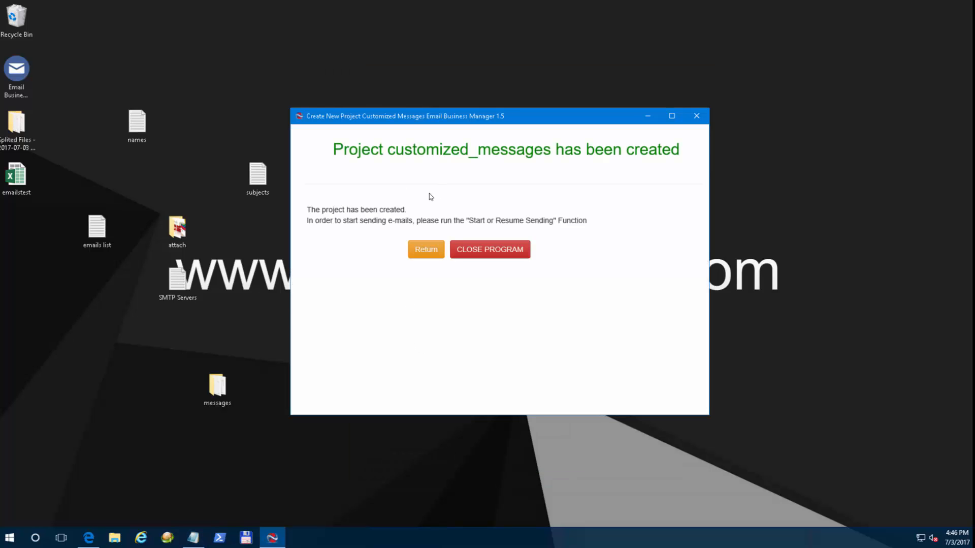
click(426, 249)
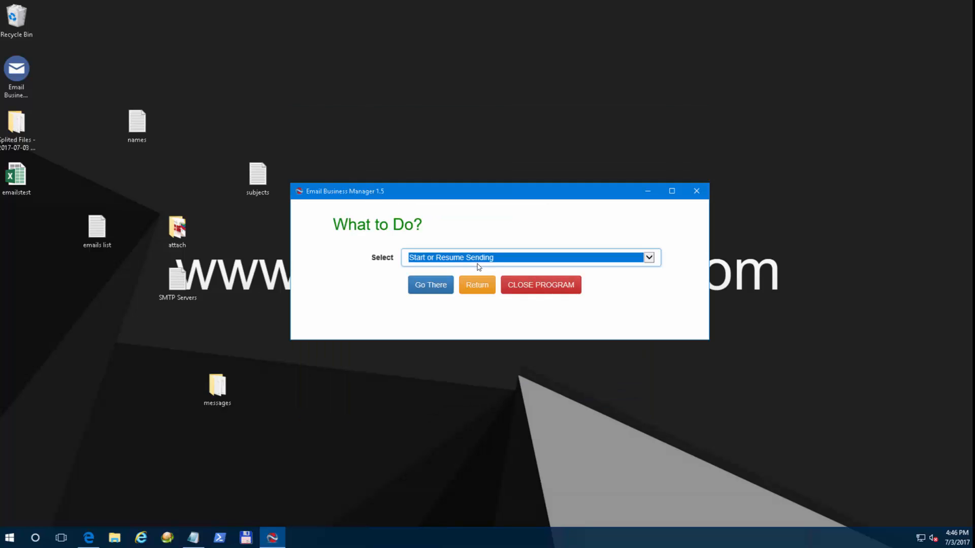
Open Start or Resume Sending and select the customized_messages project.
click(480, 259)
click(481, 260)
click(432, 285)
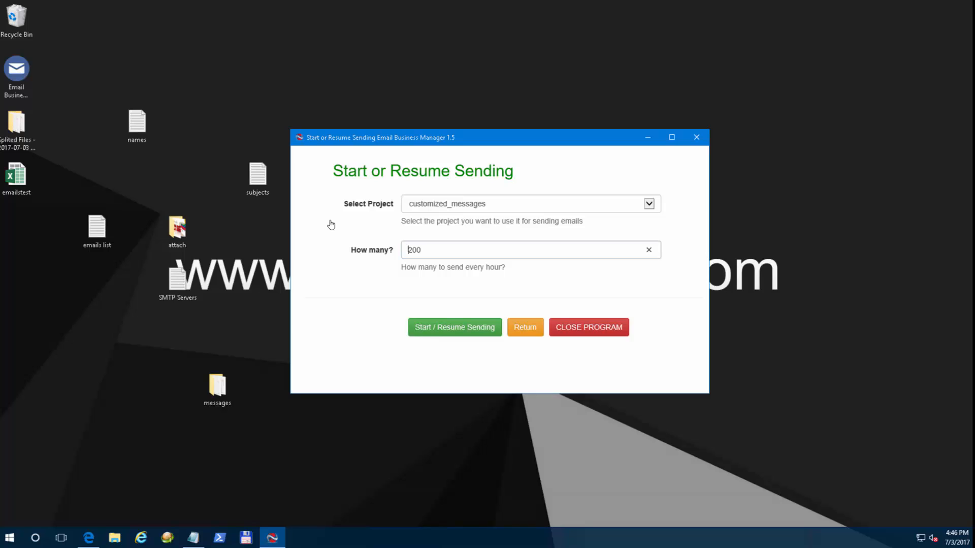
click(452, 206)
click(460, 205)
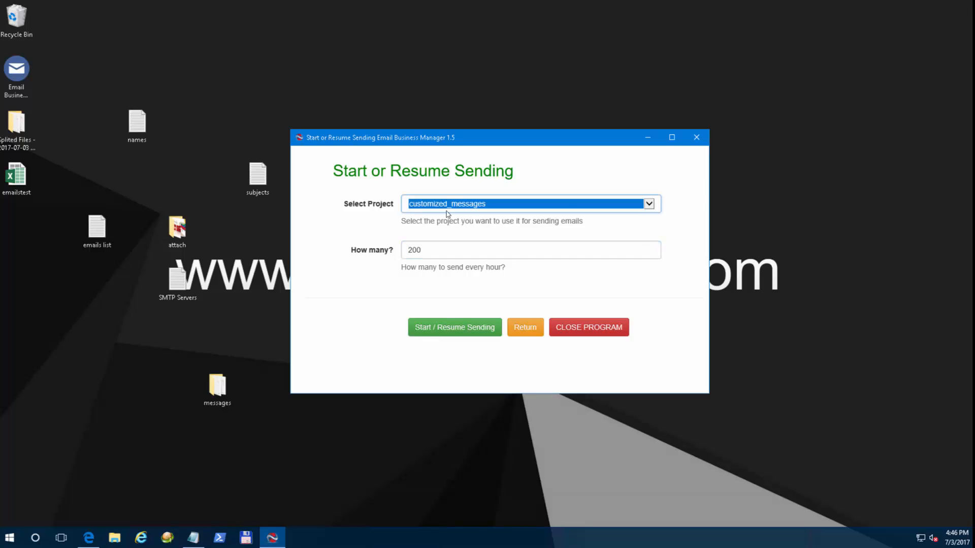
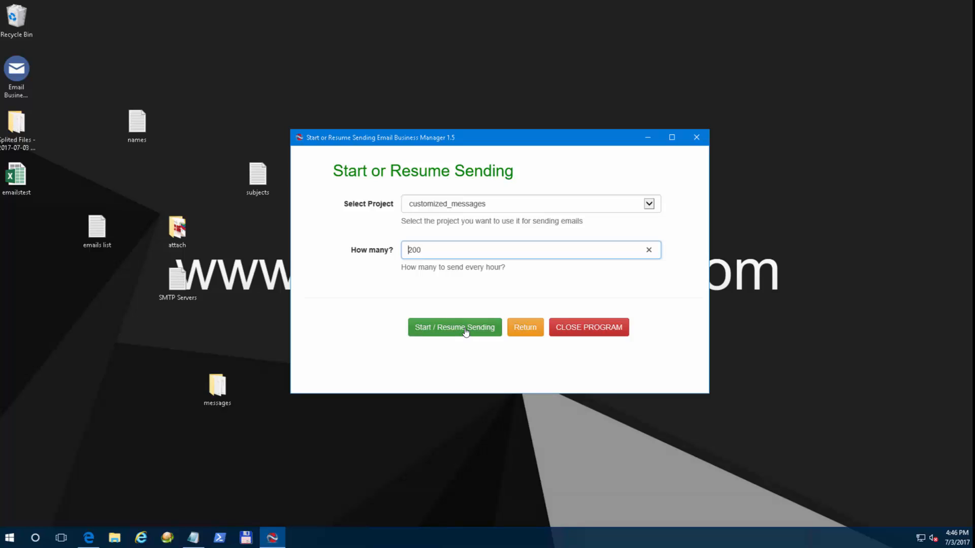
Start sending the customized_messages project at 200 emails per hour.
click(465, 329)
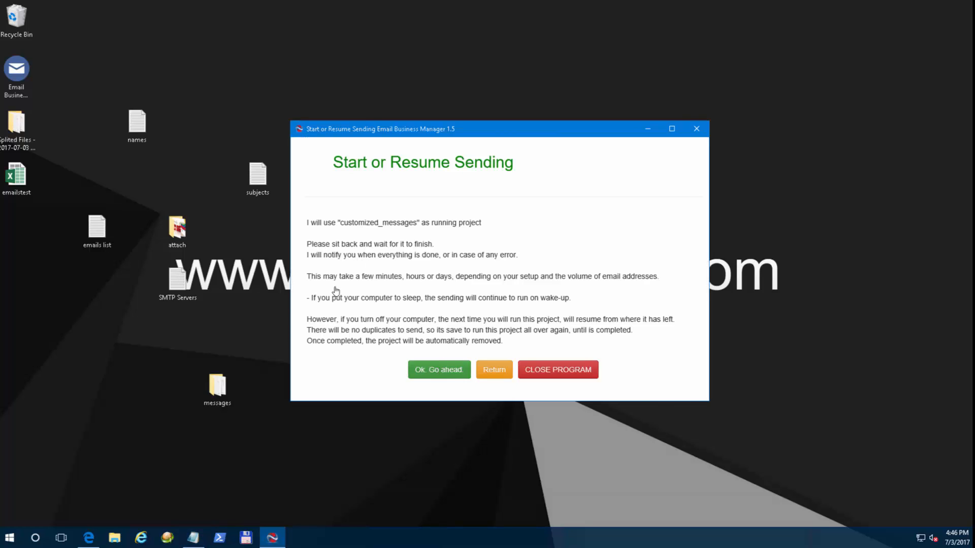
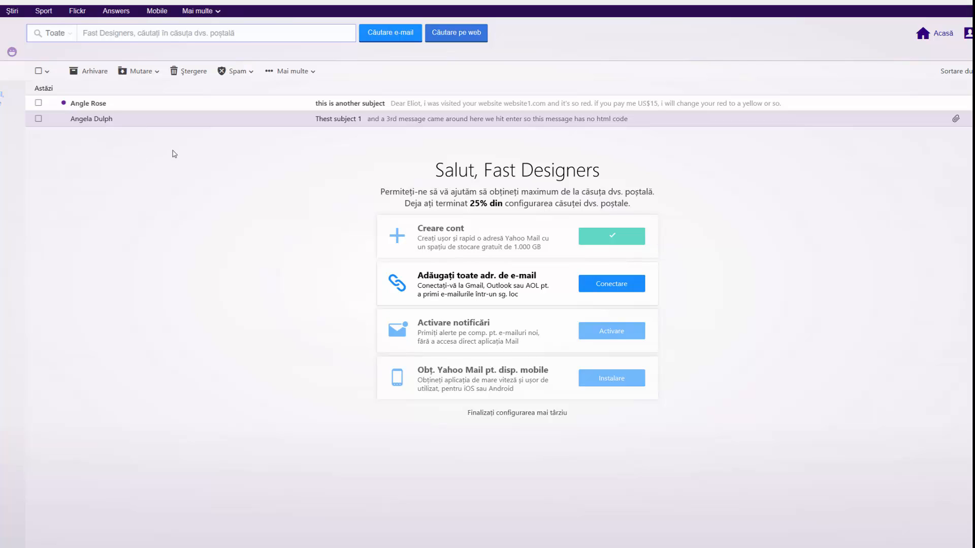
In Yahoo Mail, open the newest personalized message mentioning website1.com and highlight its line.
mouse_move(301, 107)
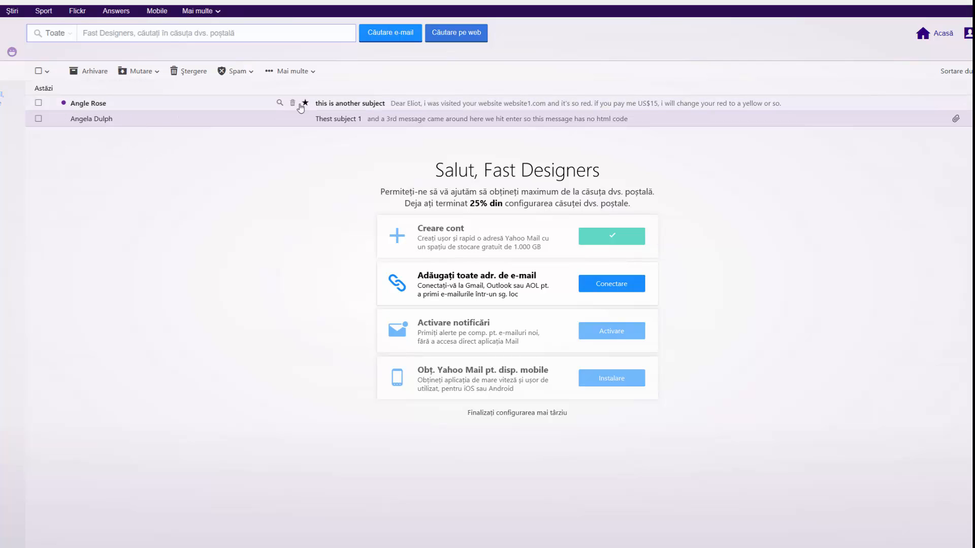
click(342, 108)
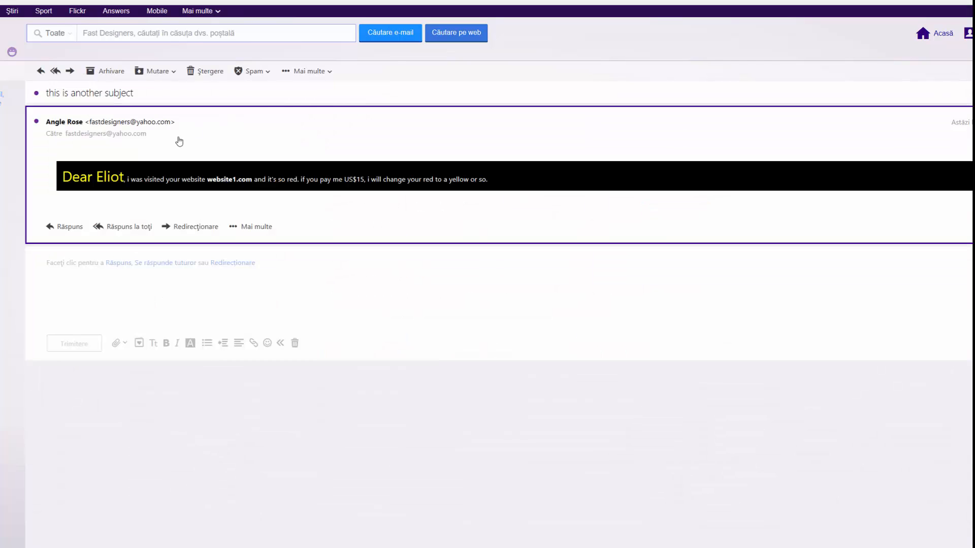
mouse_move(63, 178)
mouse_down()
mouse_move(491, 182)
mouse_move(64, 180)
mouse_up()
click(509, 181)
click(94, 200)
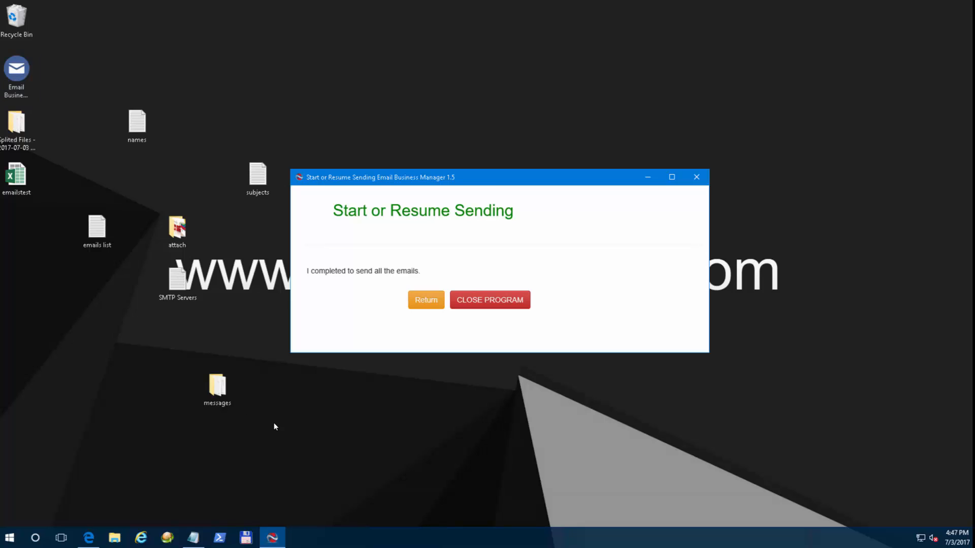
In Outlook, open the personalized message and highlight its greeting and anotherwebsite.net text.
click(146, 530)
click(211, 127)
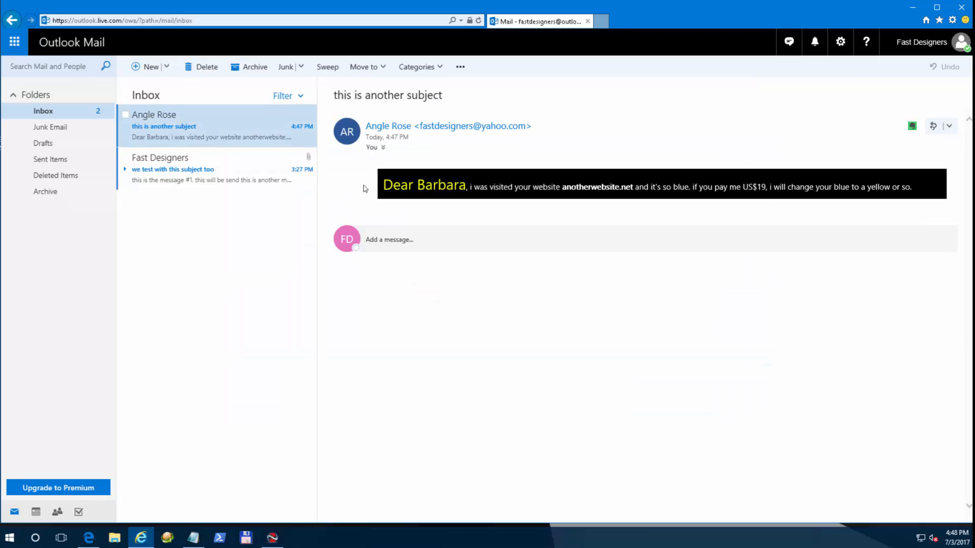
drag(363, 189, 728, 195)
click(610, 206)
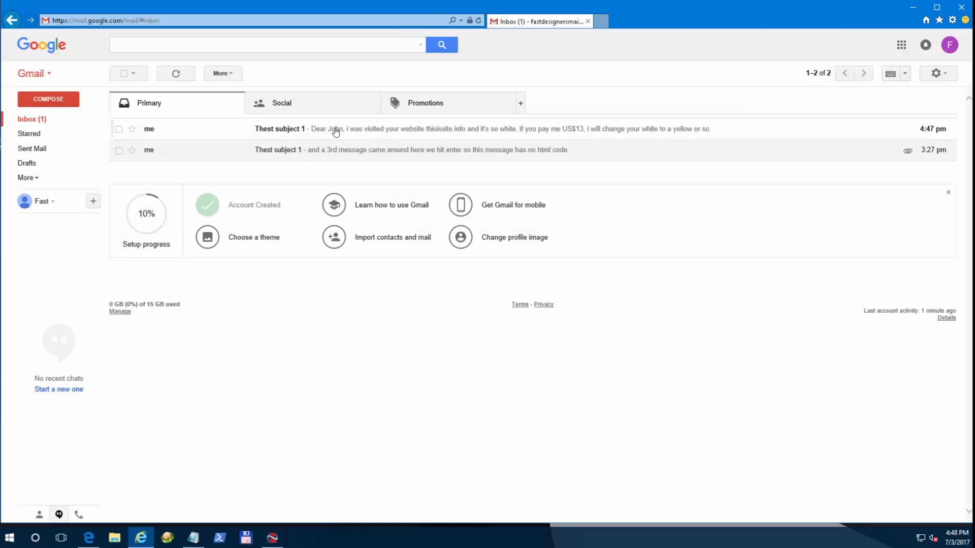
Open the top 'Thest subject 1' Gmail message showing thisissite.info and US$13, highlighting the sender line.
click(327, 131)
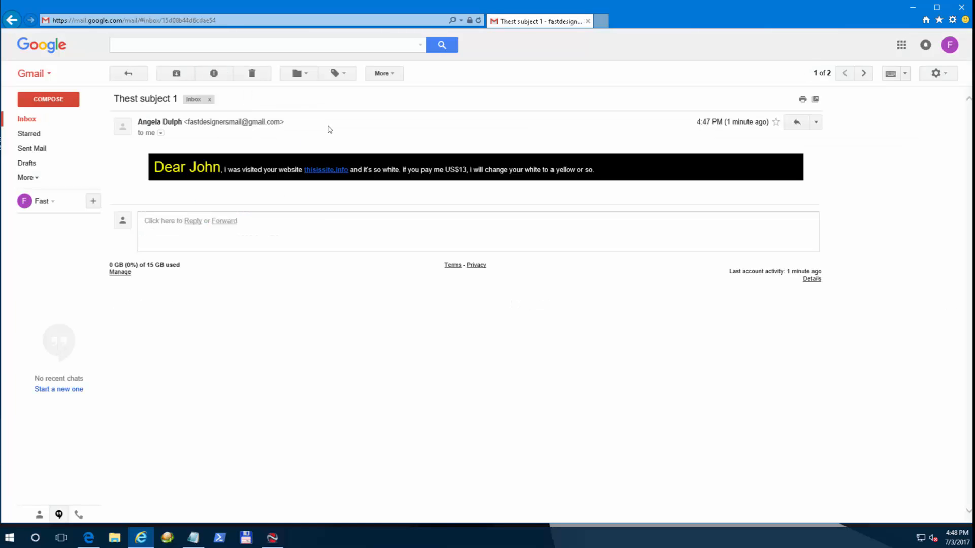
drag(138, 122, 282, 123)
click(322, 127)
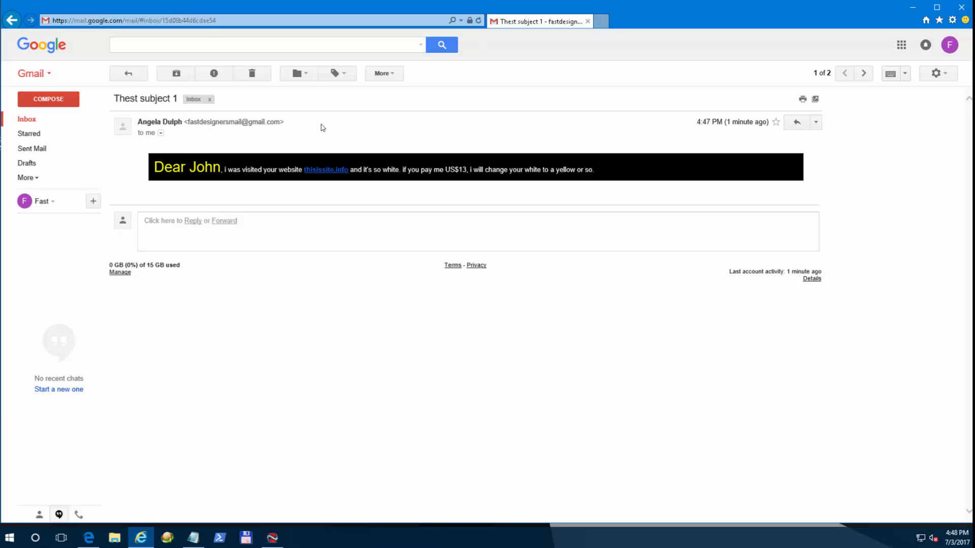
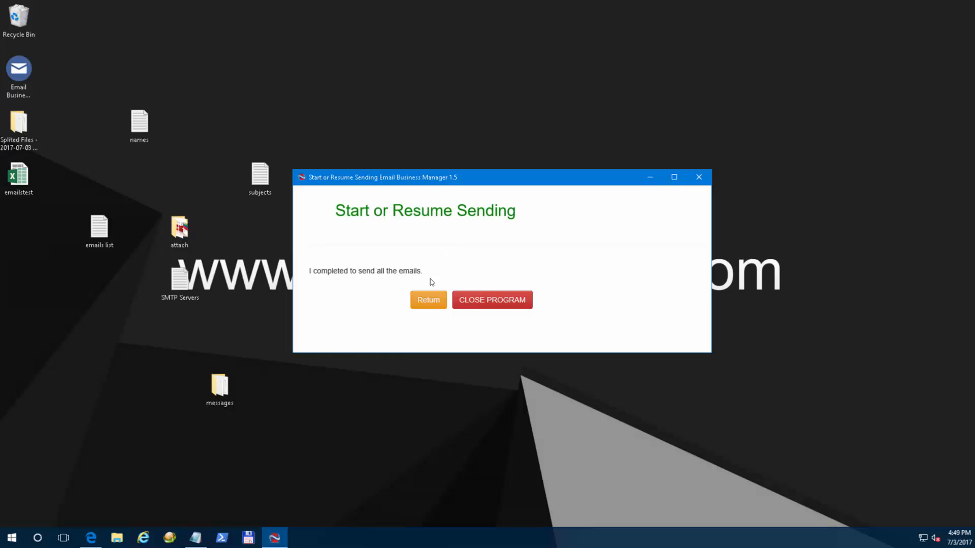
Return to the Welcome screen and open the desktop messages folder containing message 1 and message 2.
click(428, 299)
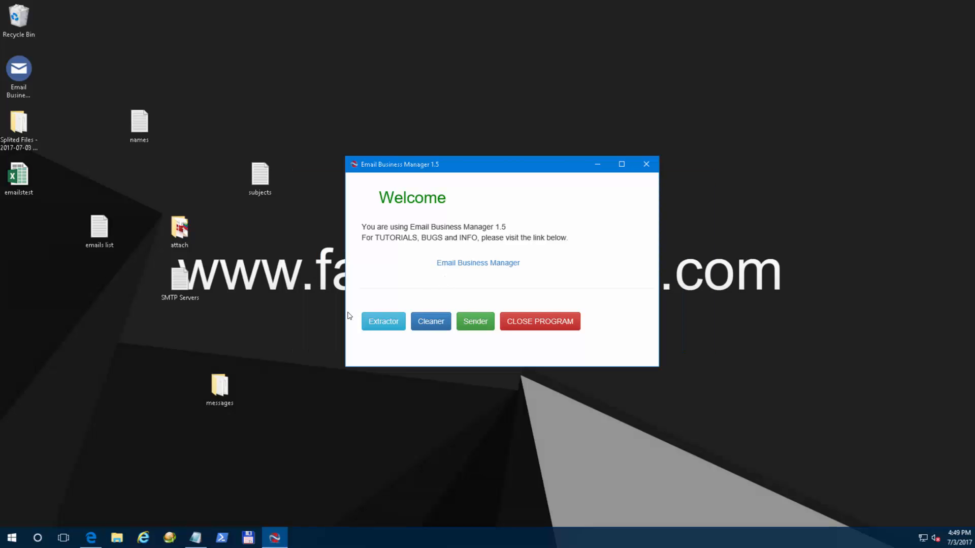
double_click(219, 385)
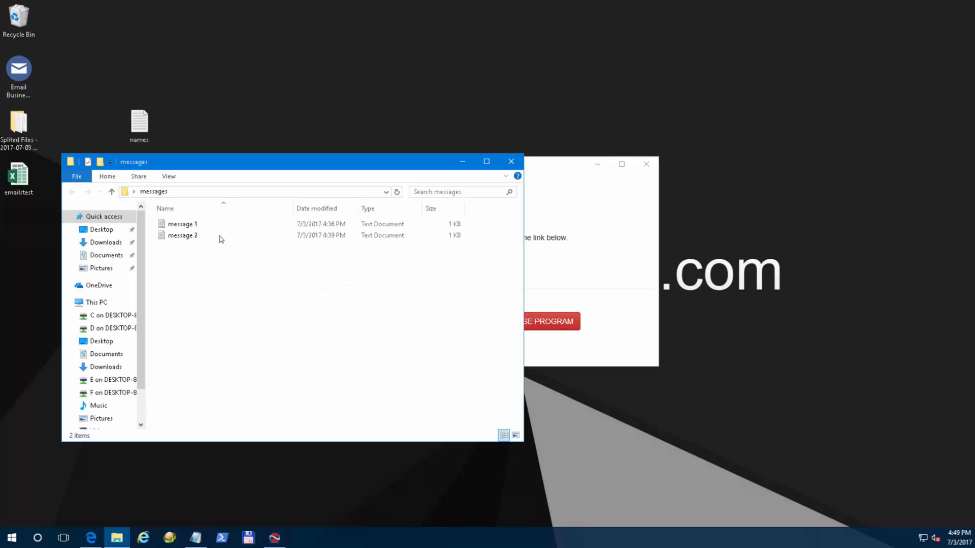
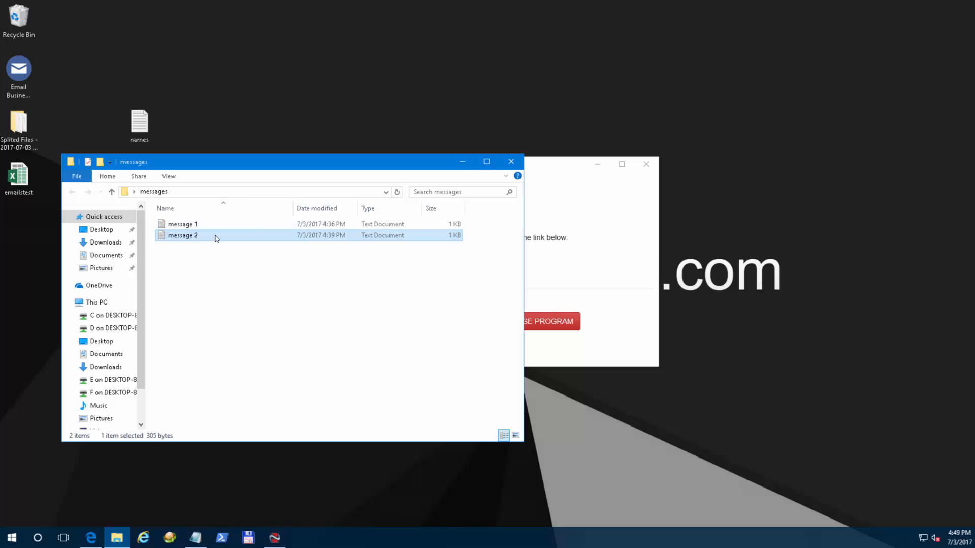
Close the File Explorer 'messages' window to return to the Email Business Manager Welcome screen.
click(230, 263)
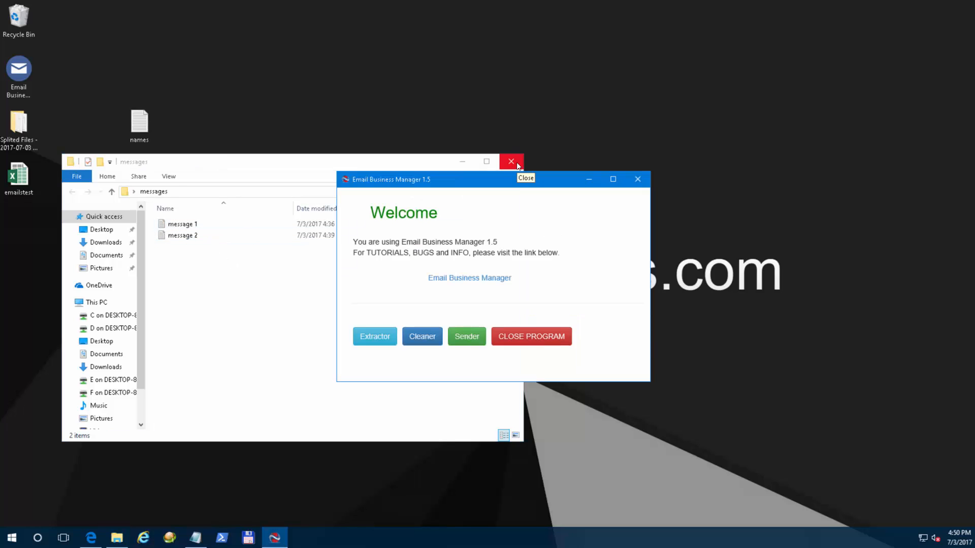
click(512, 162)
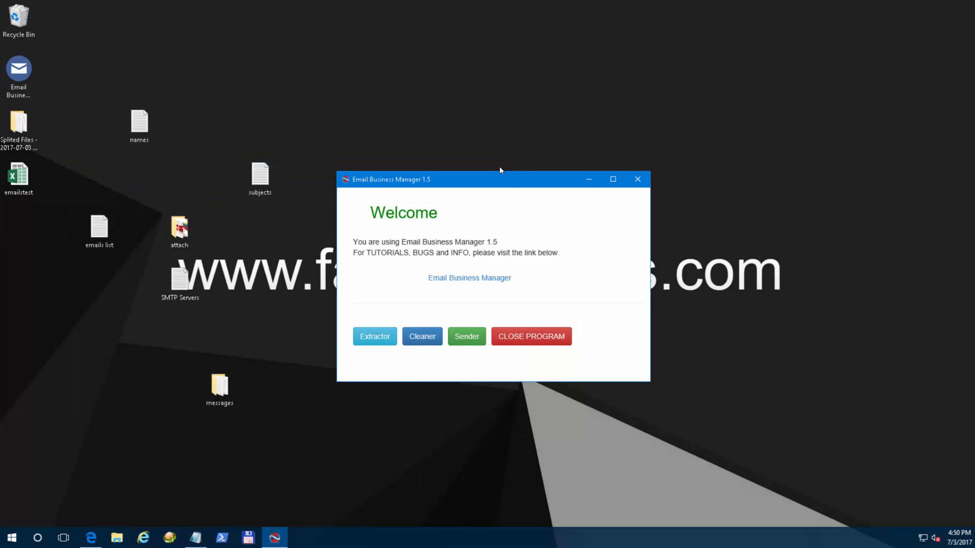
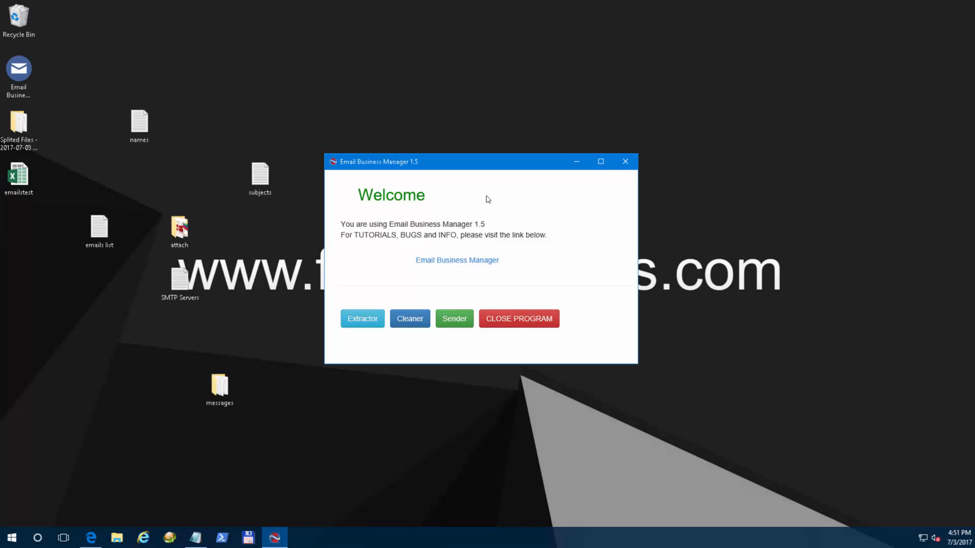
Close Email Business Manager, confirm the shutdown message, and relaunch it from the desktop icon.
click(532, 319)
click(530, 306)
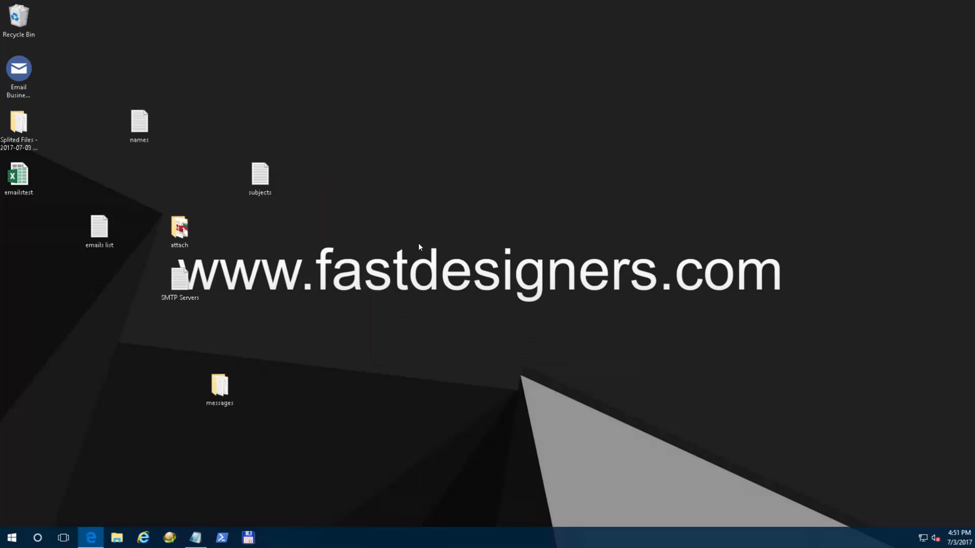
click(37, 81)
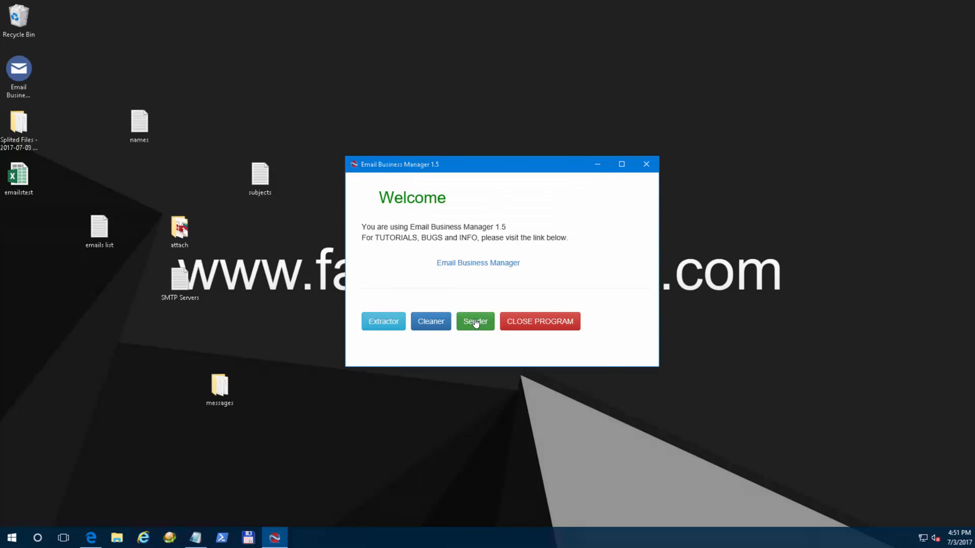
click(475, 323)
click(449, 261)
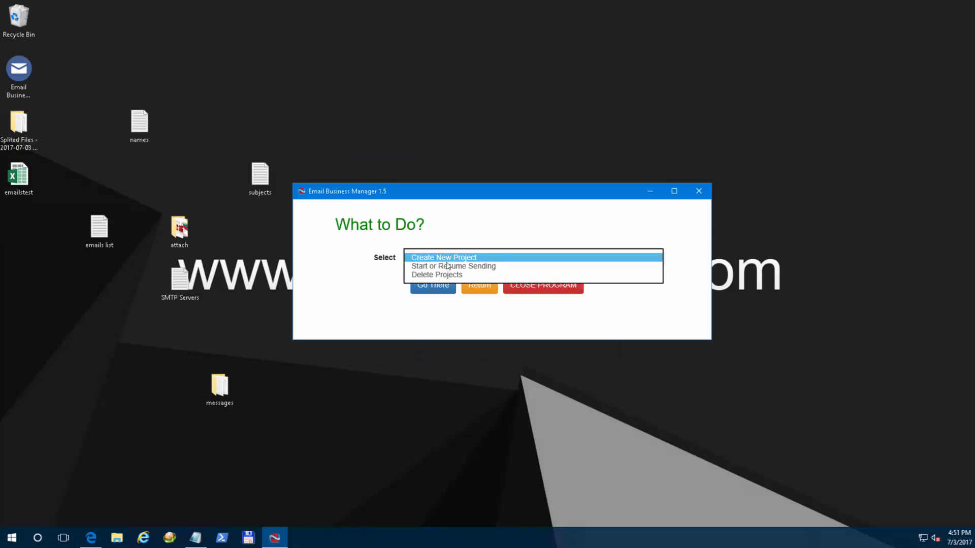
click(446, 275)
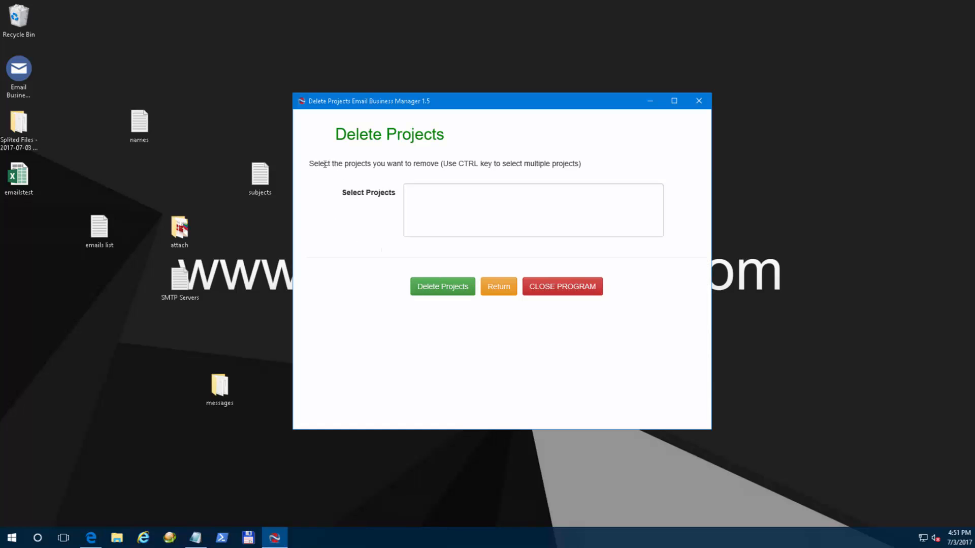
drag(325, 164, 583, 168)
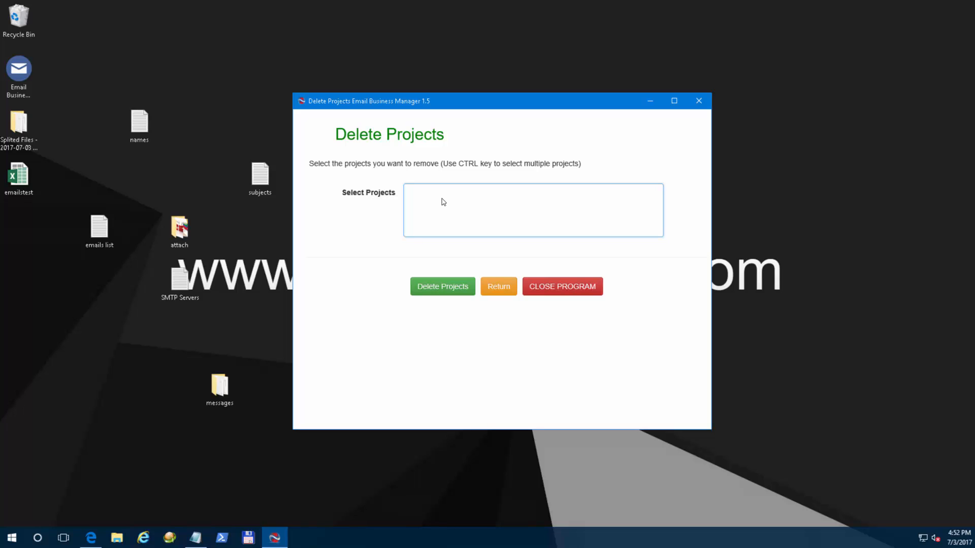
click(501, 286)
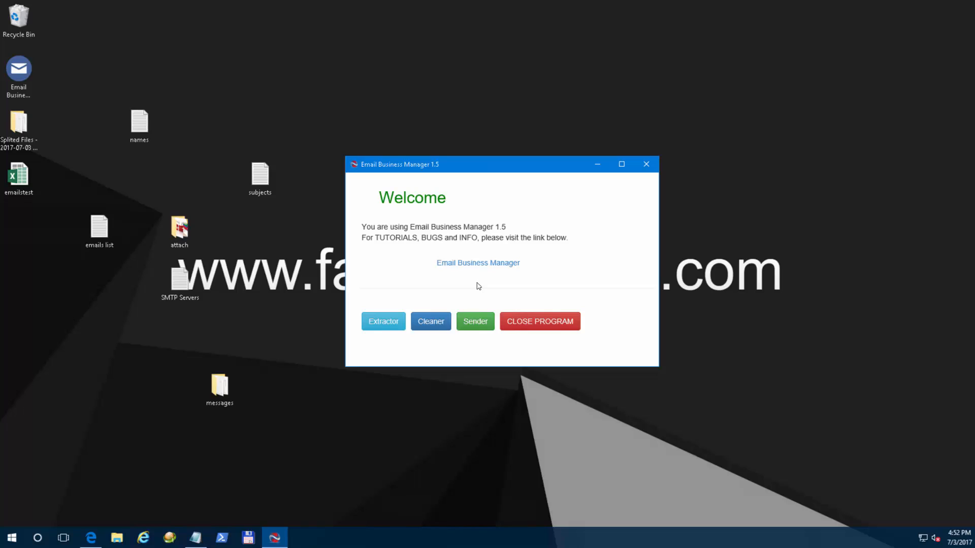
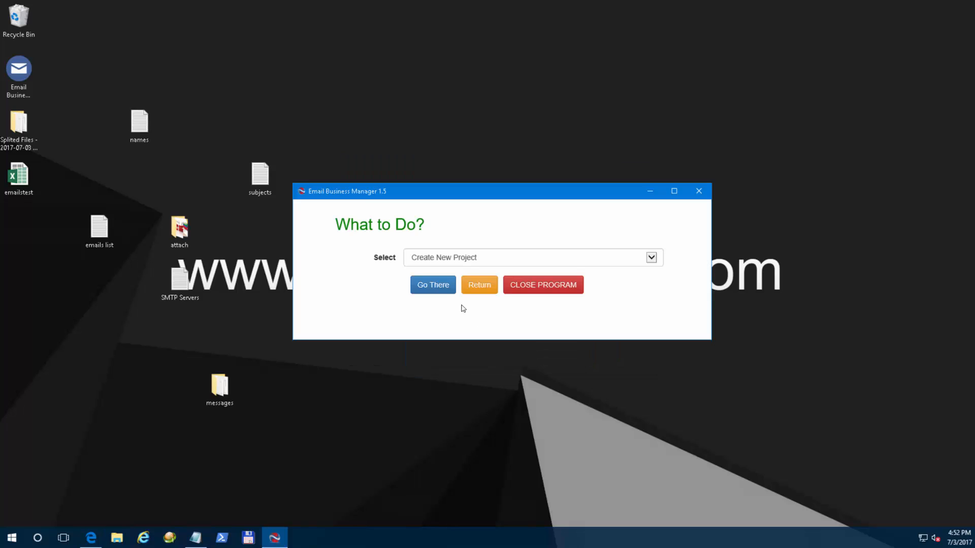
Drop the new project 'test1' on the What to Do? screen and reopen the task choices.
click(447, 263)
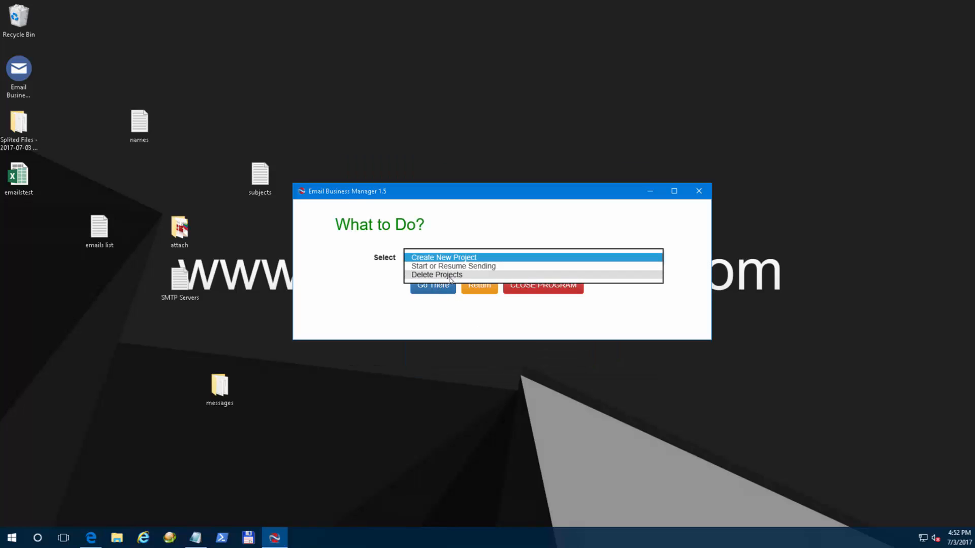
click(349, 276)
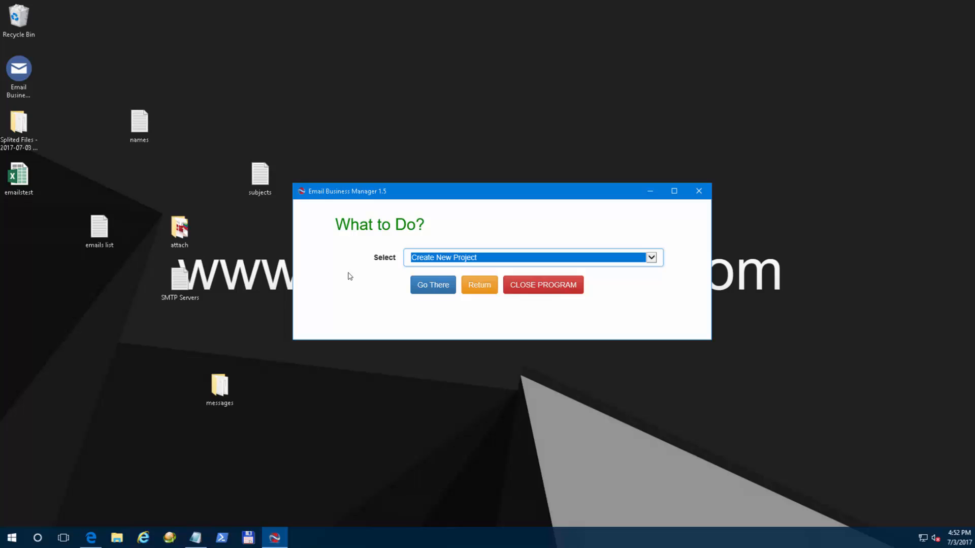
click(434, 287)
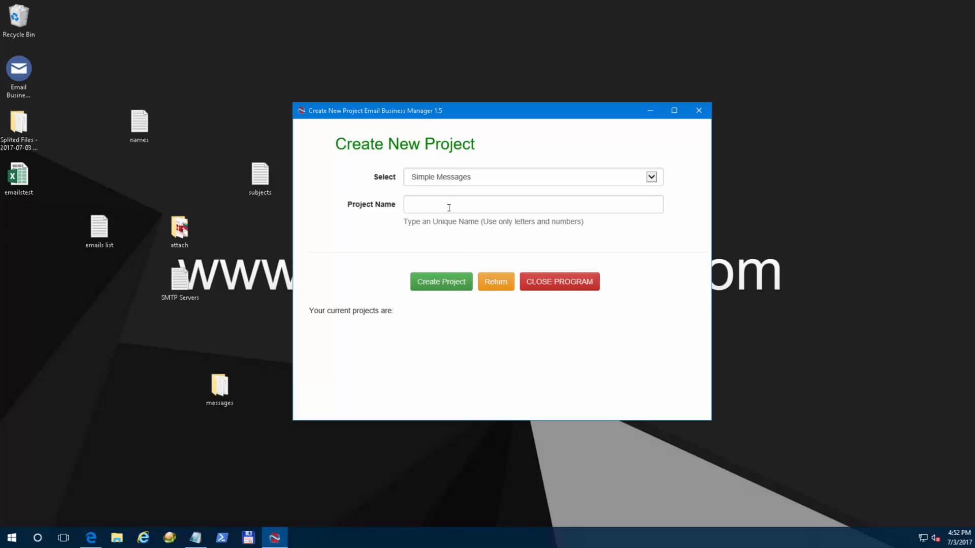
text(test1)
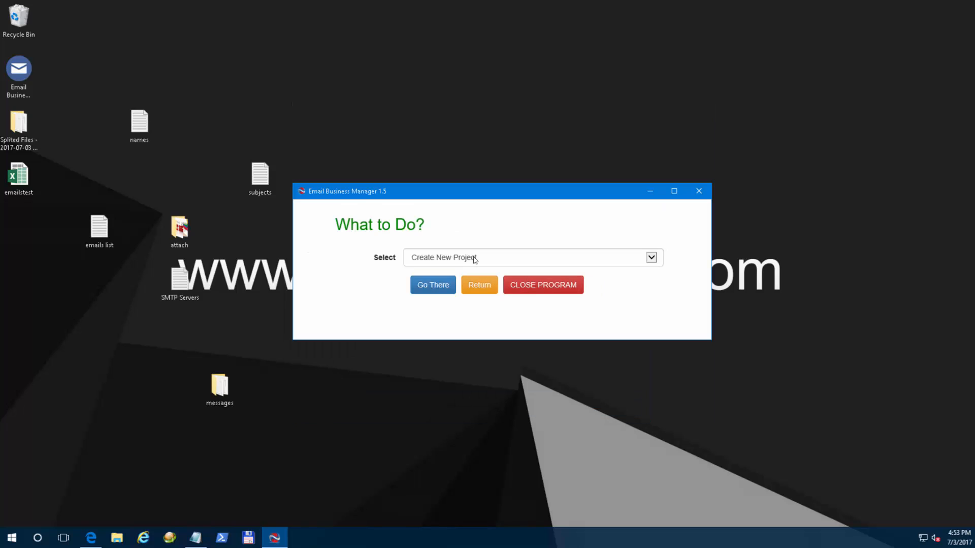
click(474, 258)
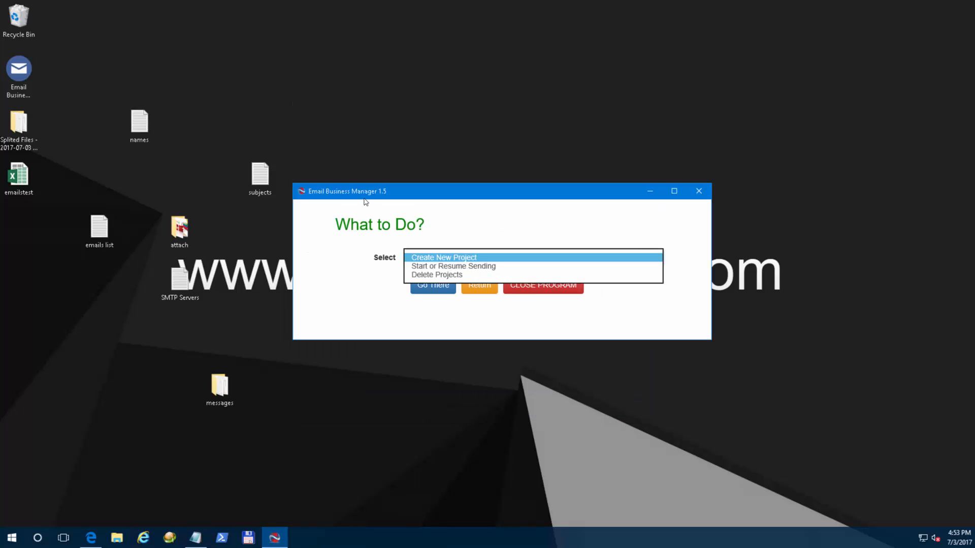
Choose Delete Projects, select another project, test1 and test2, and confirm their permanent deletion.
click(473, 275)
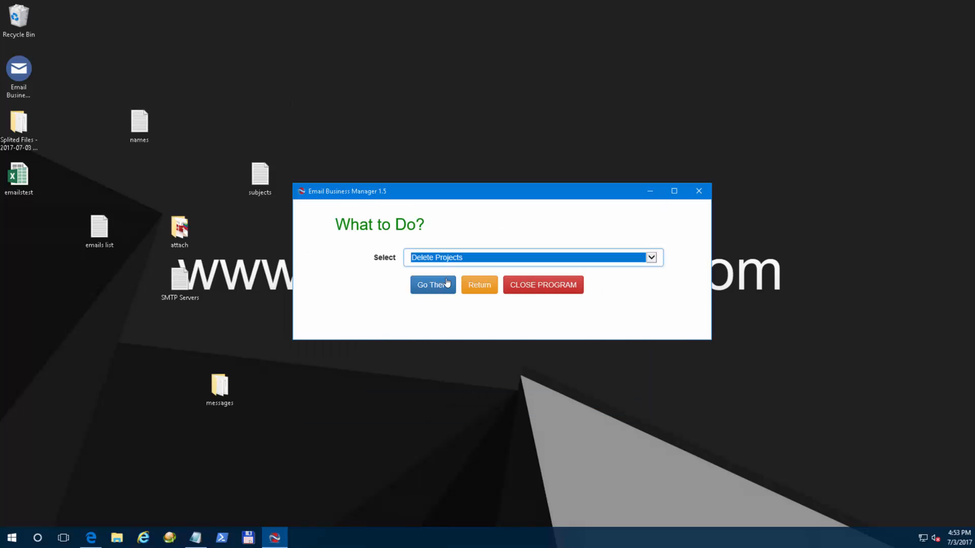
click(433, 285)
click(452, 198)
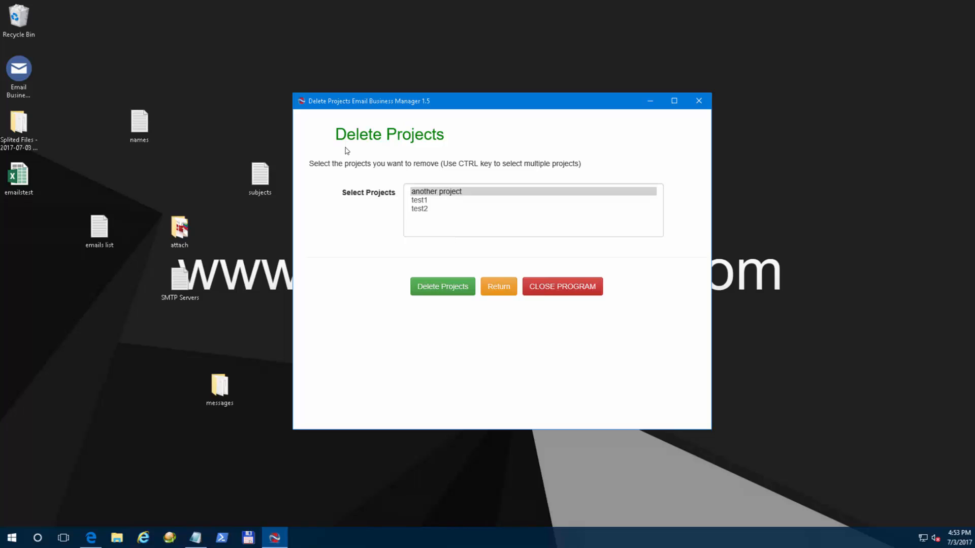
shift+click(433, 209)
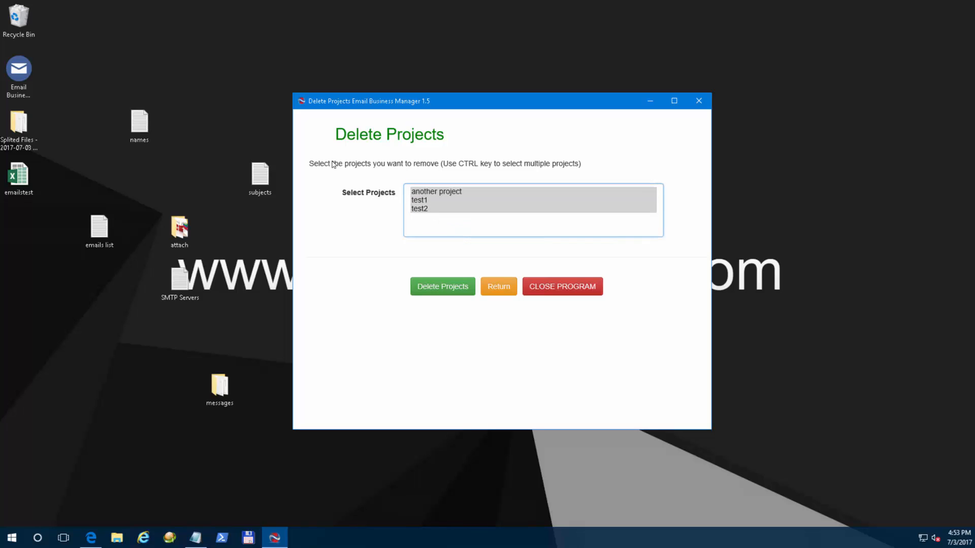
click(461, 193)
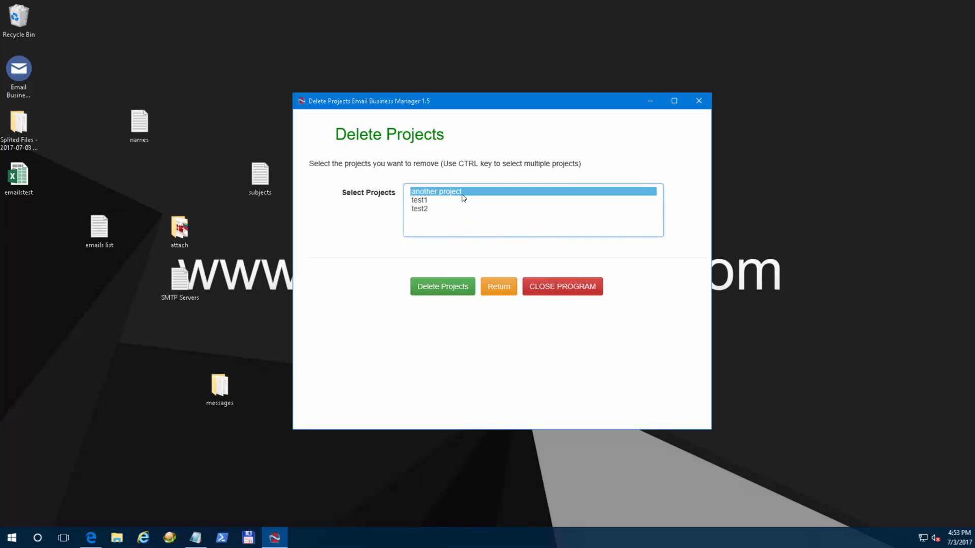
shift+click(440, 208)
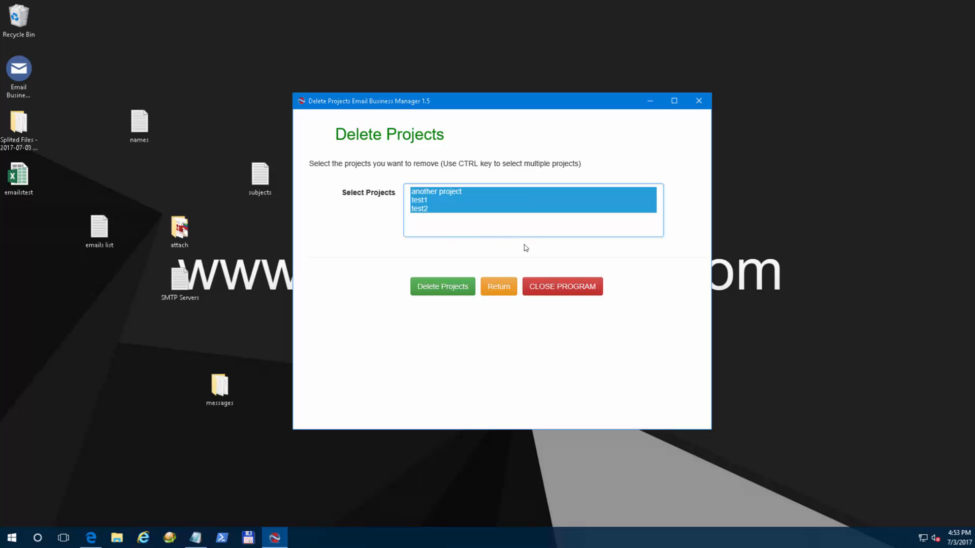
click(451, 287)
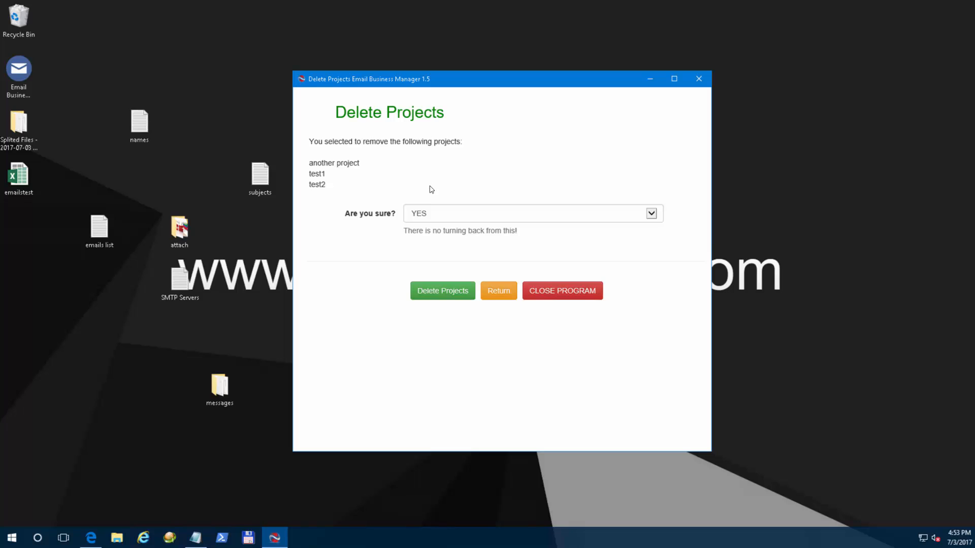
click(445, 294)
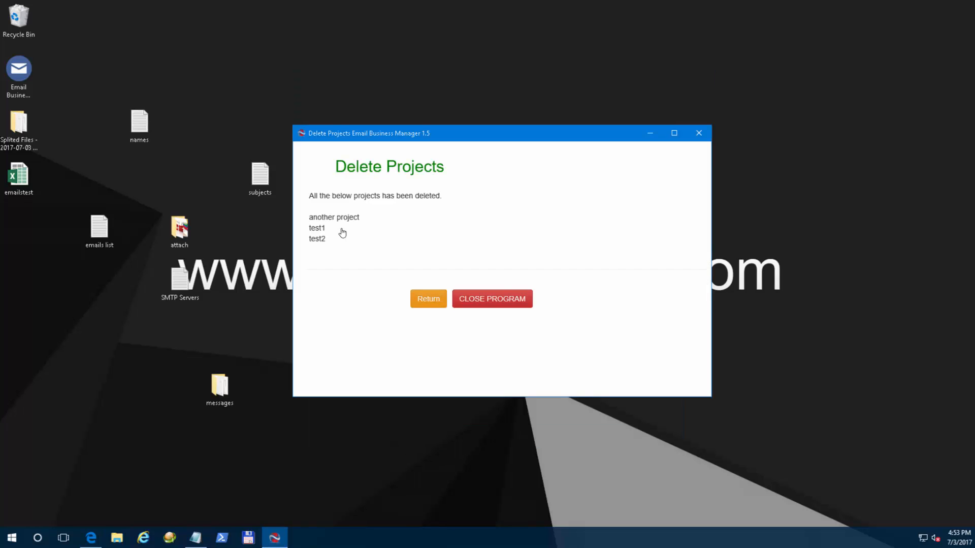
click(429, 298)
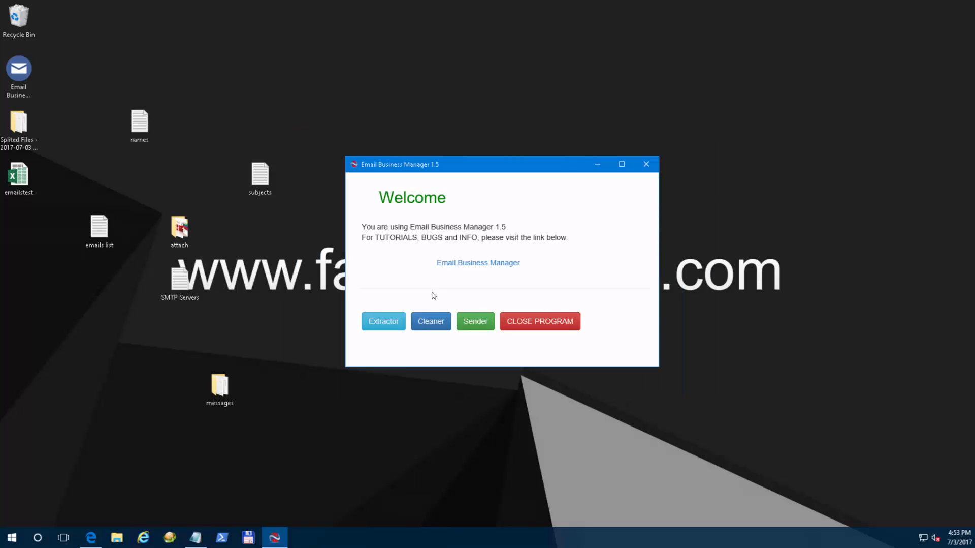
click(475, 320)
click(482, 264)
click(468, 275)
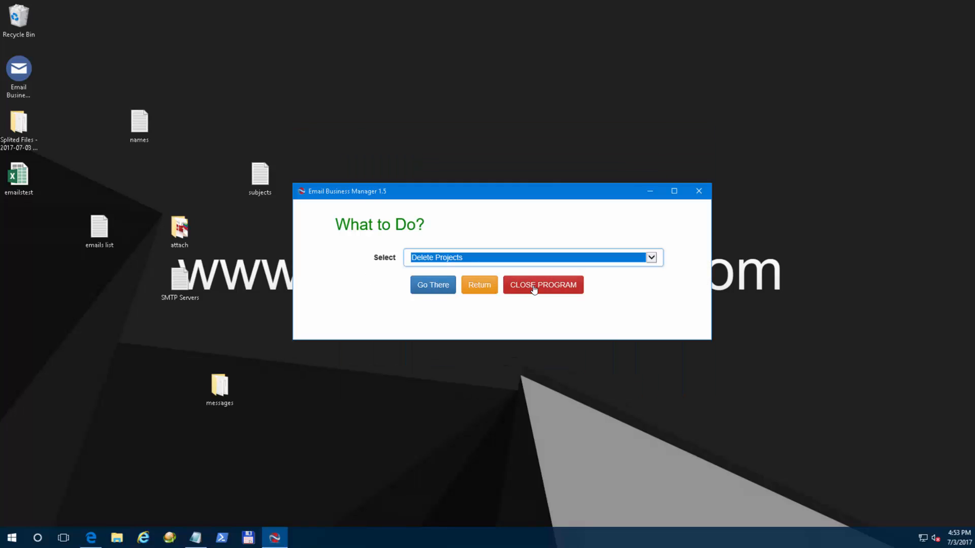
click(484, 287)
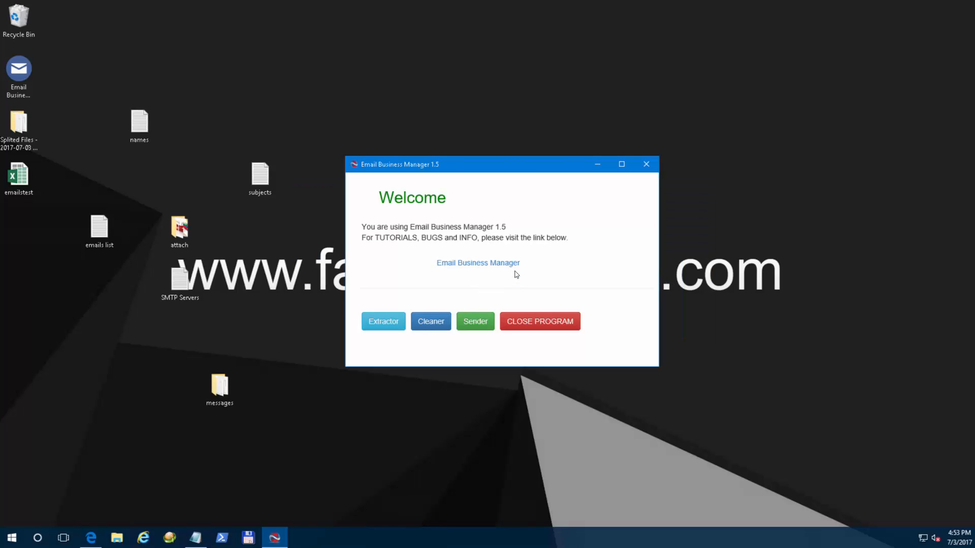